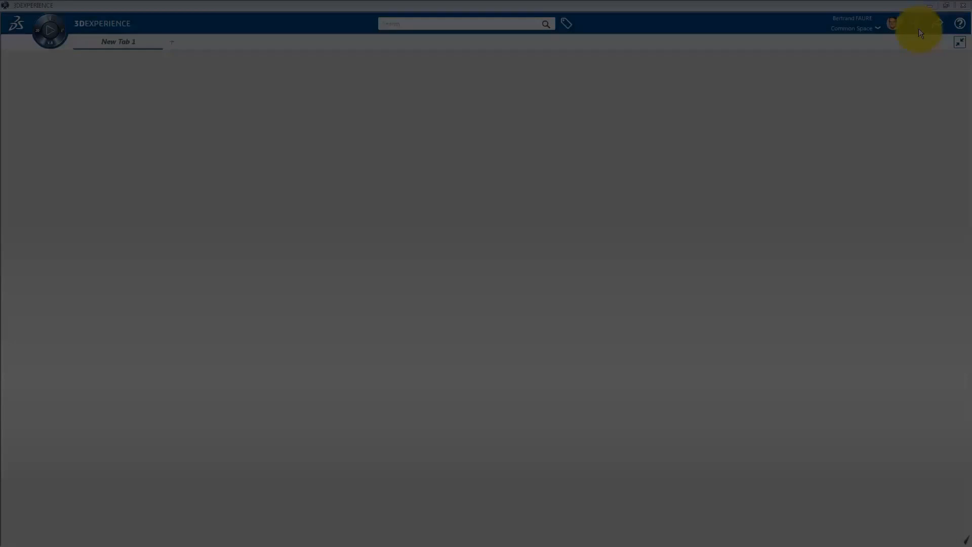
Search the new content types for "stair" and start creating a Stair object.
click(916, 26)
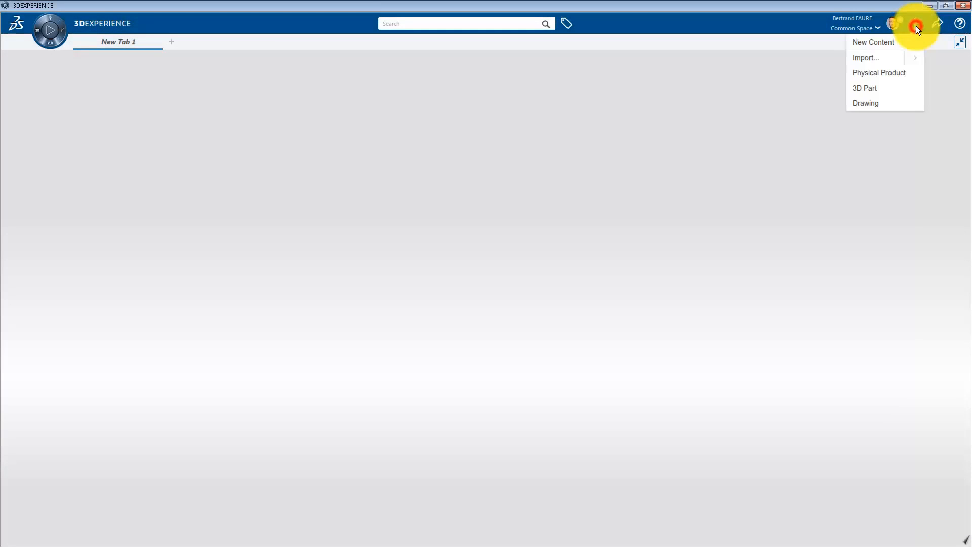
click(882, 40)
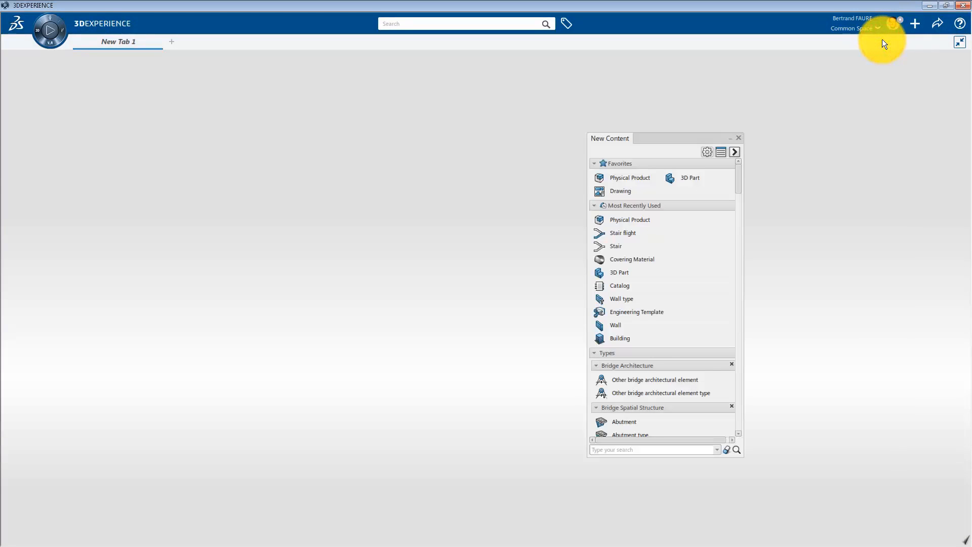
click(604, 449)
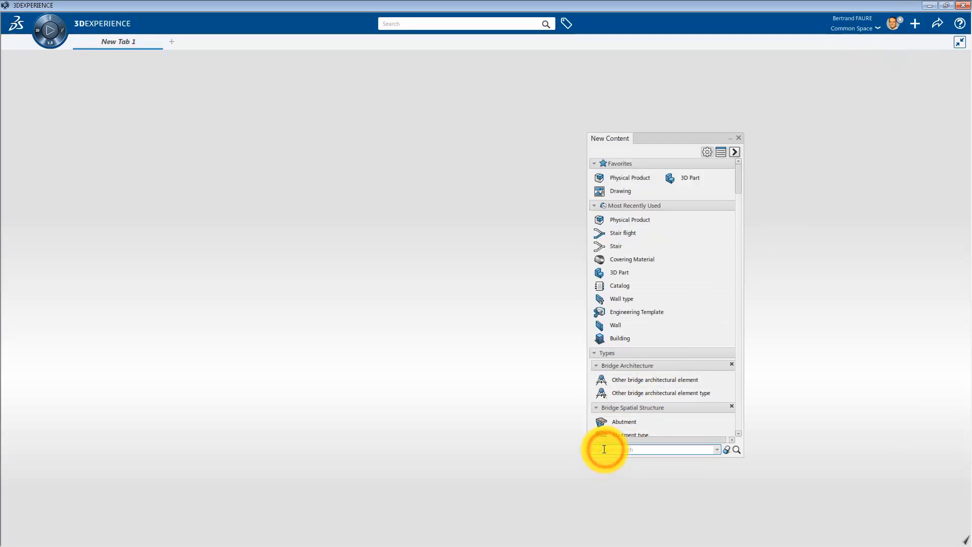
text(stair)
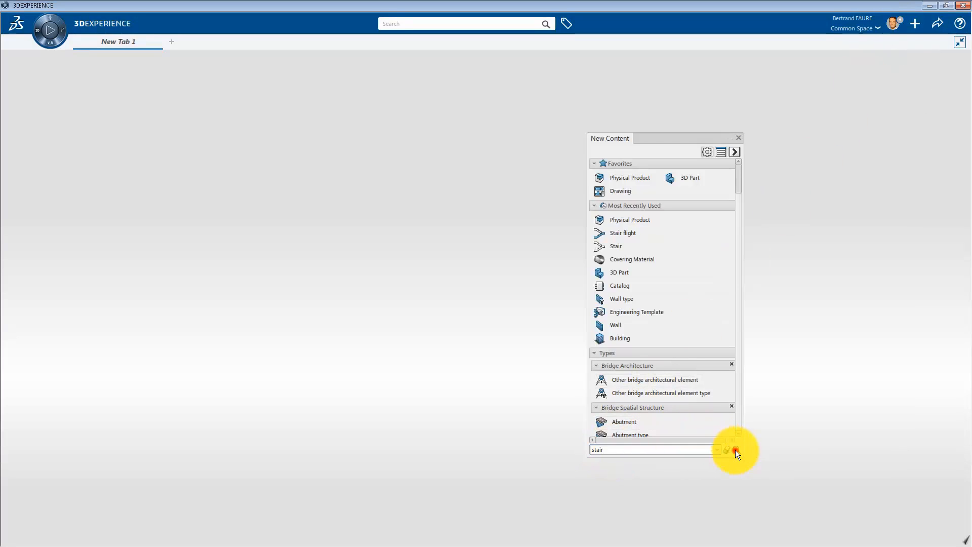
click(736, 450)
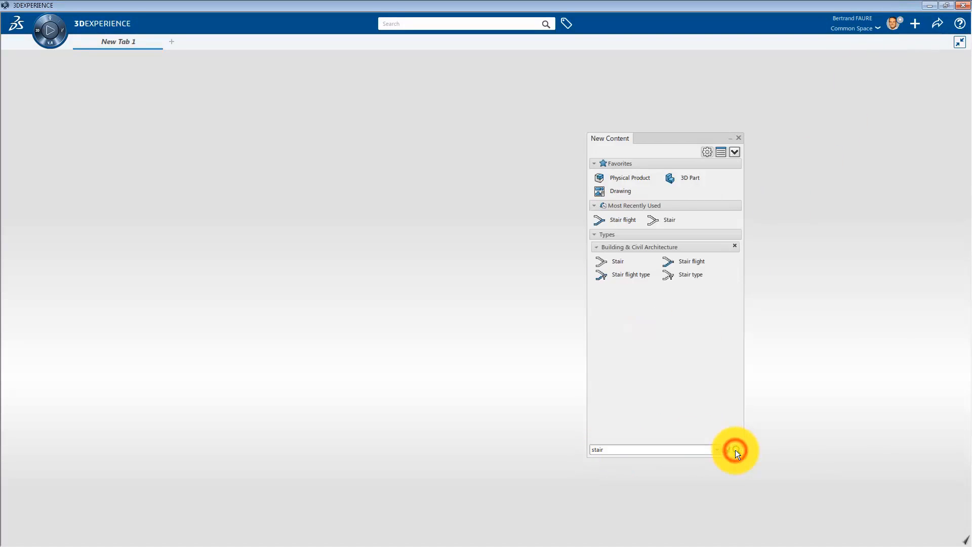
click(611, 261)
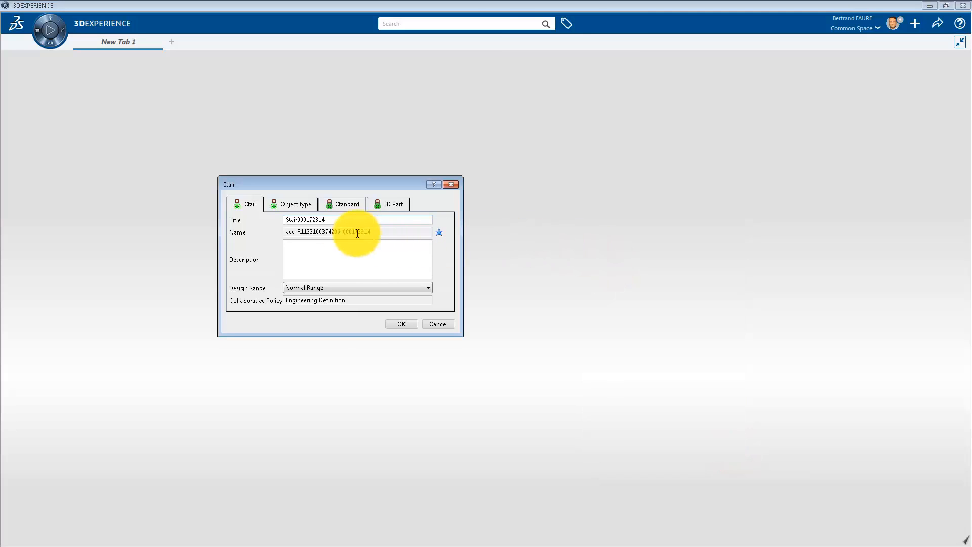
Title the new stair StairOn3DCurve, enable creation of a 3D part with it, and create it.
drag(298, 220, 462, 233)
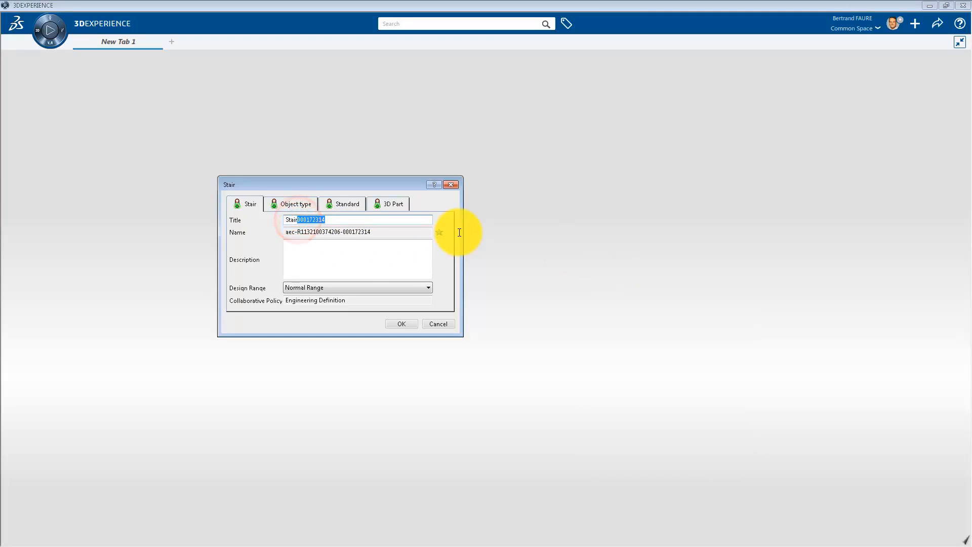
click(393, 203)
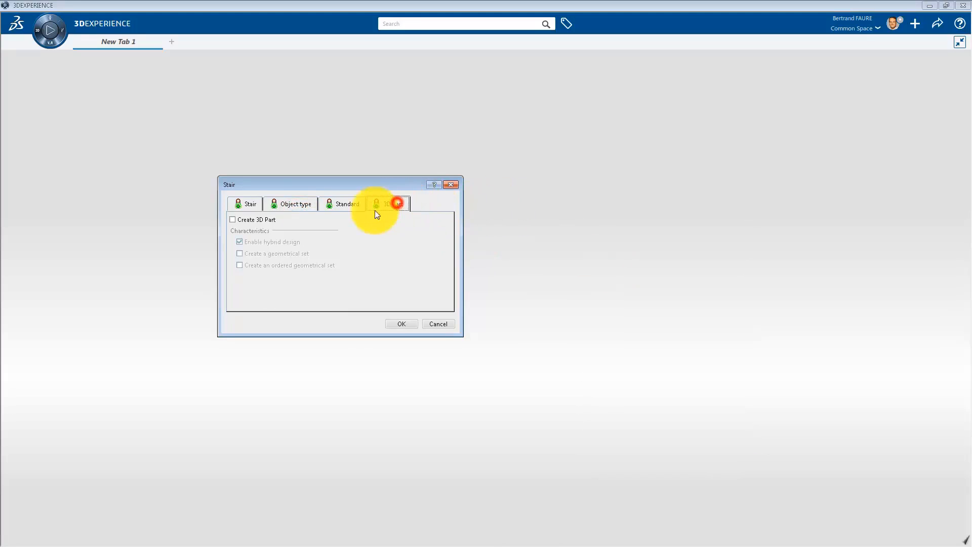
click(257, 220)
click(387, 321)
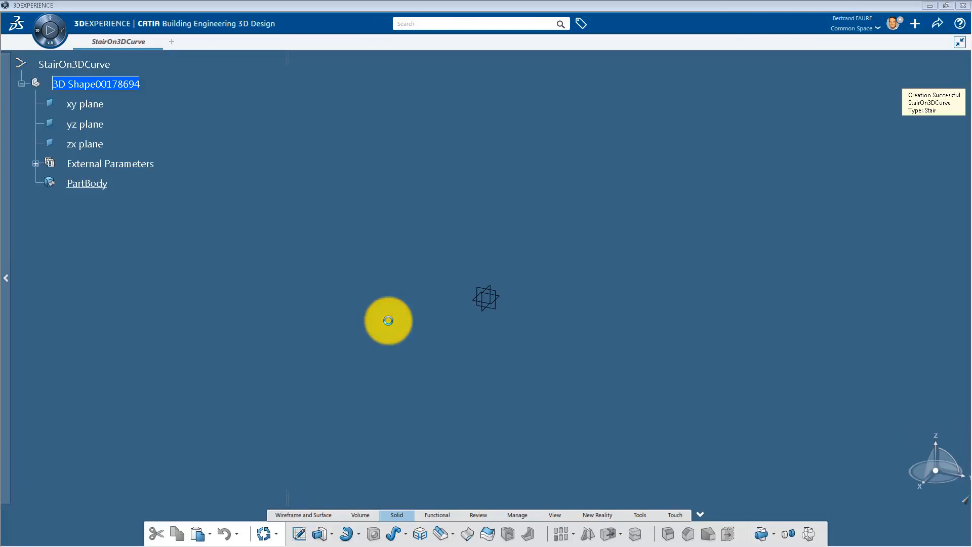
Shorten the title of the stair's 3D shape to "3D Shape" in its reference properties.
right_click(129, 82)
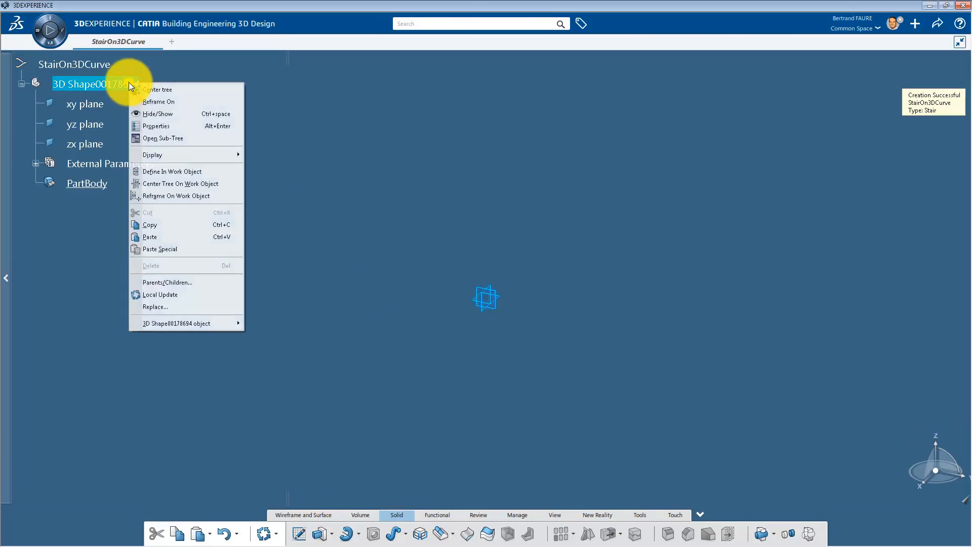
click(154, 124)
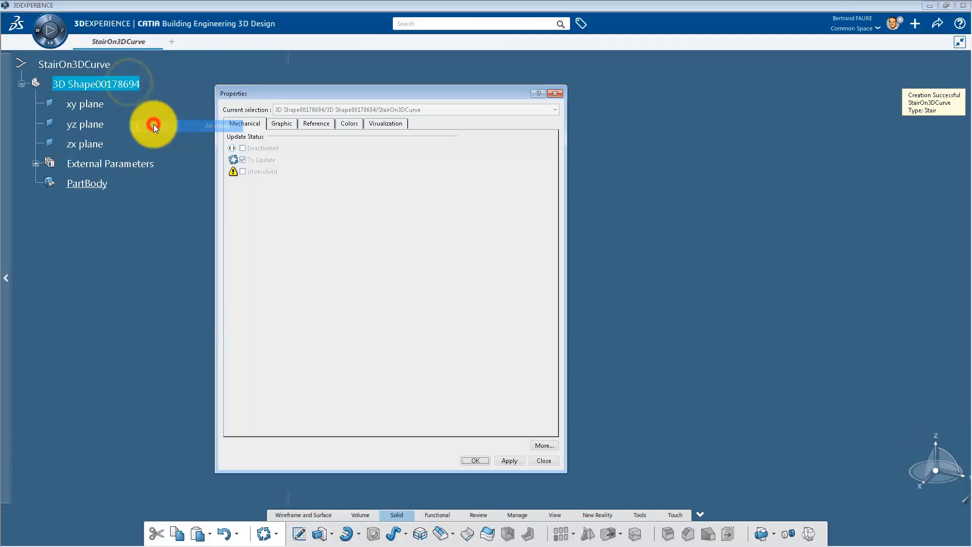
click(316, 124)
drag(308, 159, 405, 165)
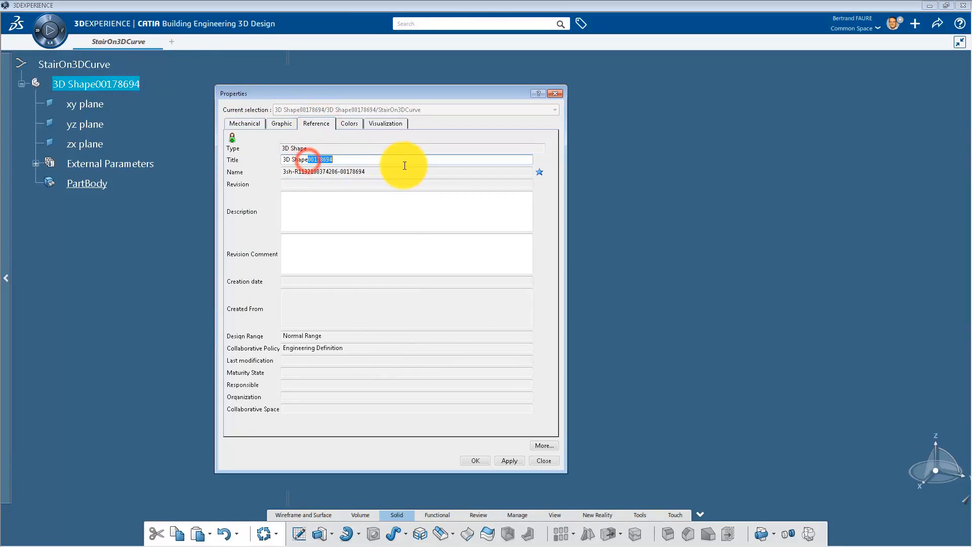
click(474, 461)
Add a geometrical set to the 3D Shape and rename it input.
right_click(78, 86)
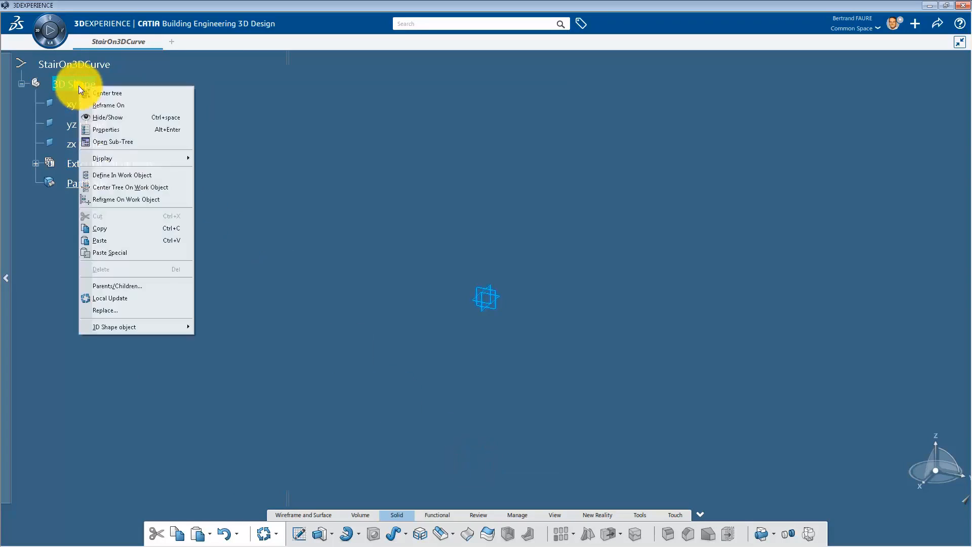
mouse_move(142, 327)
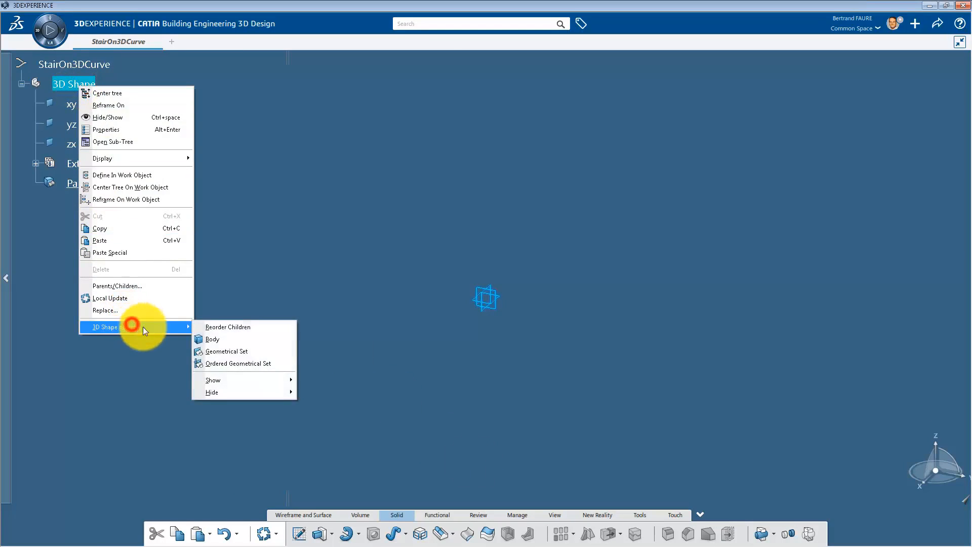
click(223, 351)
right_click(128, 203)
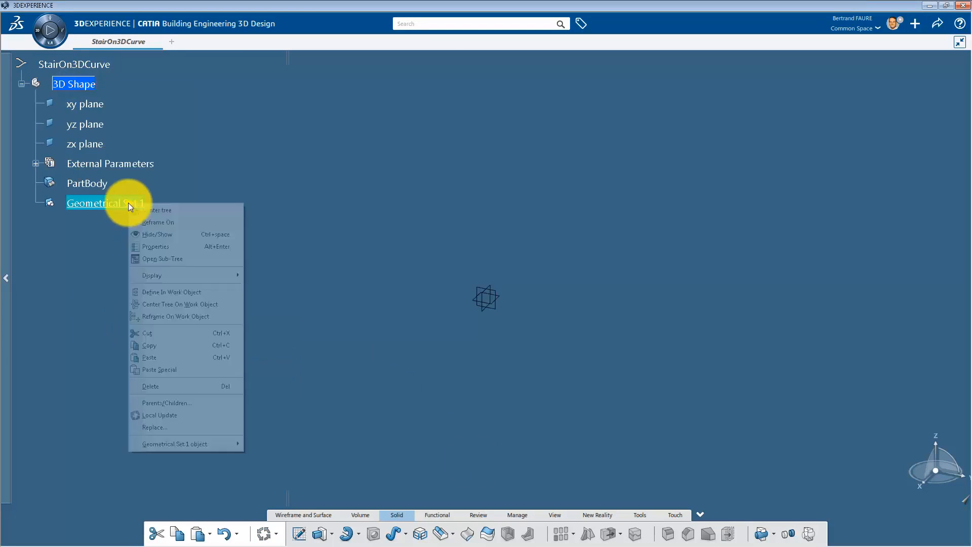
click(154, 245)
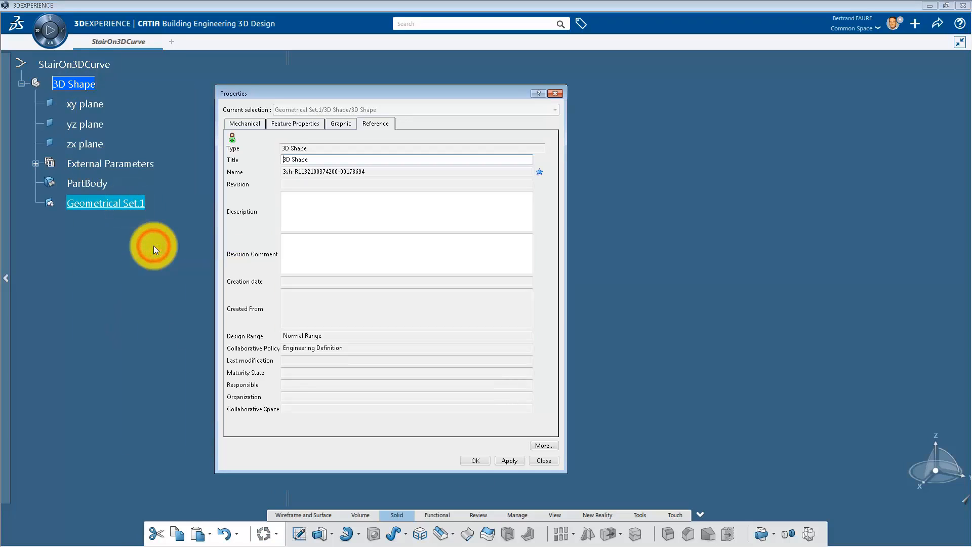
click(283, 123)
text(input)
key(Return)
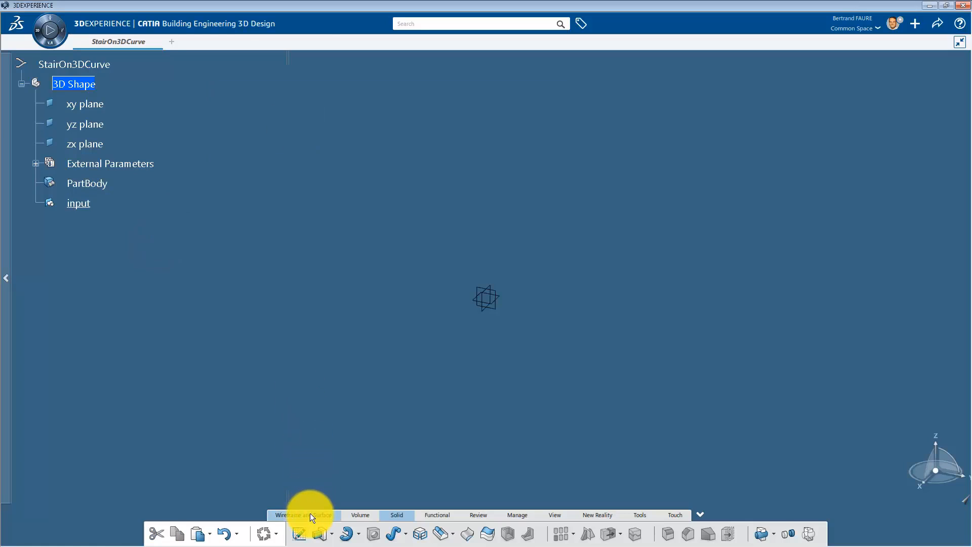
Start a constant-pitch helix with 3 m pitch and 1 revolution, creating its starting point at X 2 m, Y 0 m, Z 0 m.
click(309, 515)
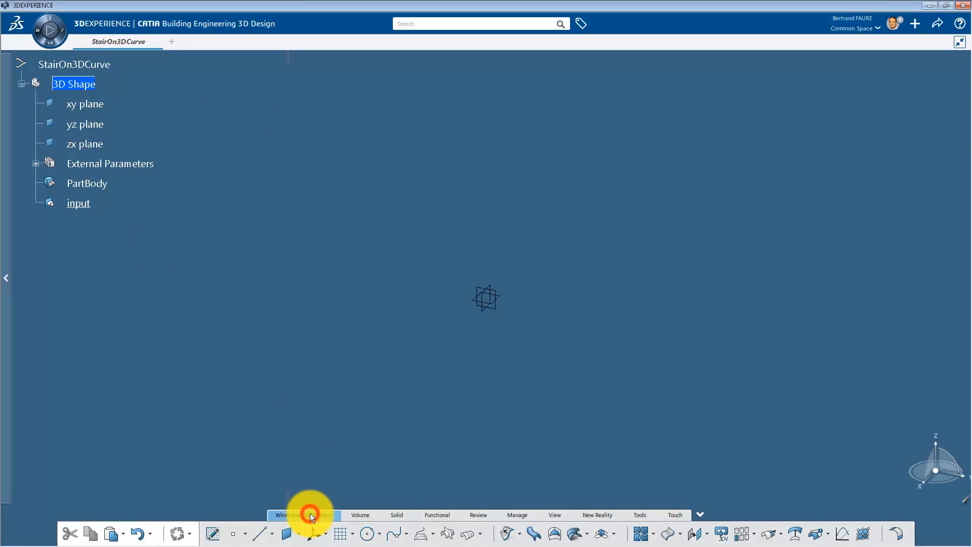
click(406, 532)
click(412, 474)
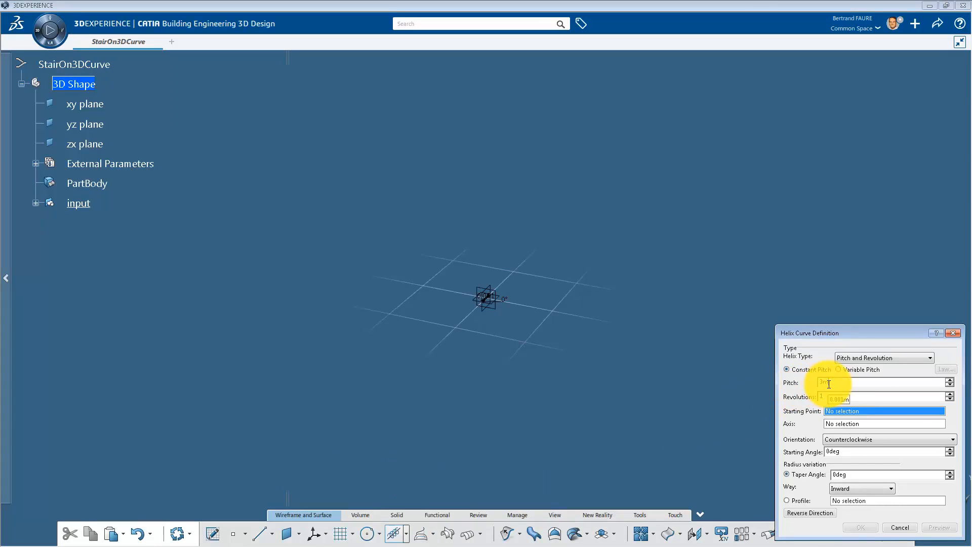
right_click(846, 410)
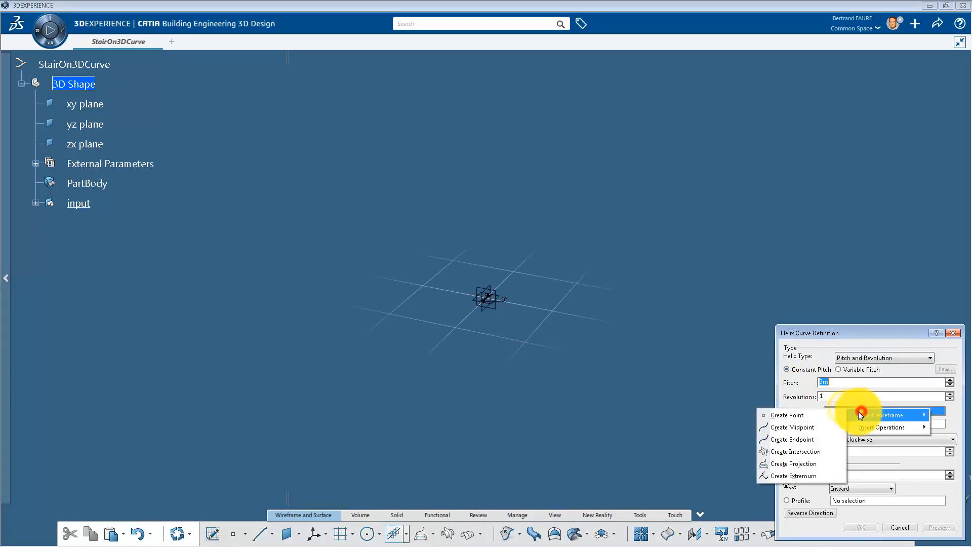
click(834, 416)
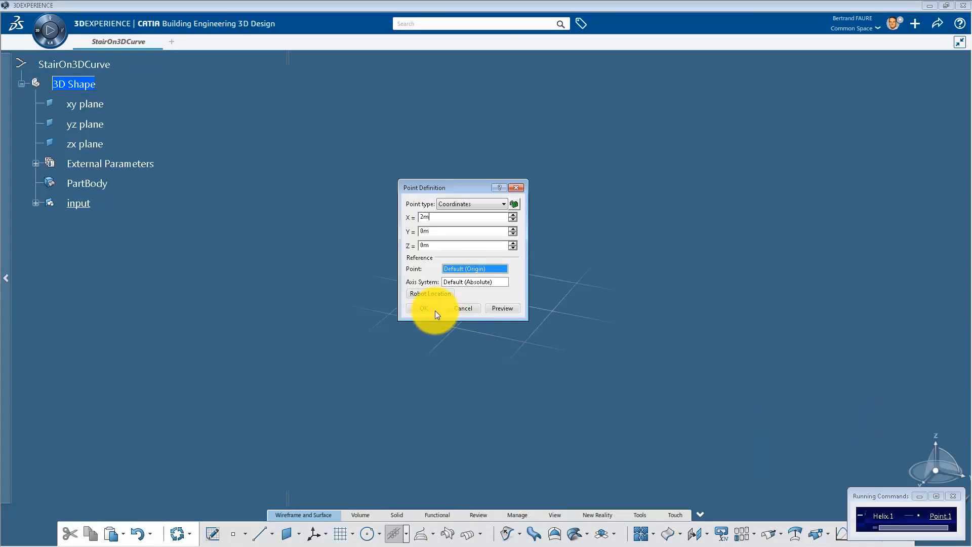
click(436, 309)
Set the Z axis as the helix axis and create the helix curve.
right_click(841, 424)
mouse_move(855, 431)
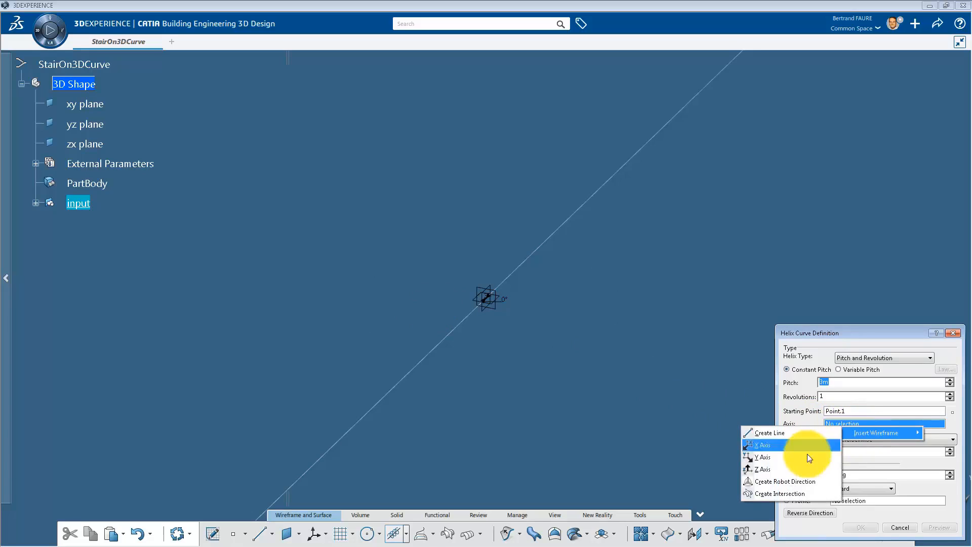
click(762, 457)
click(856, 526)
middle_drag(704, 344, 616, 407)
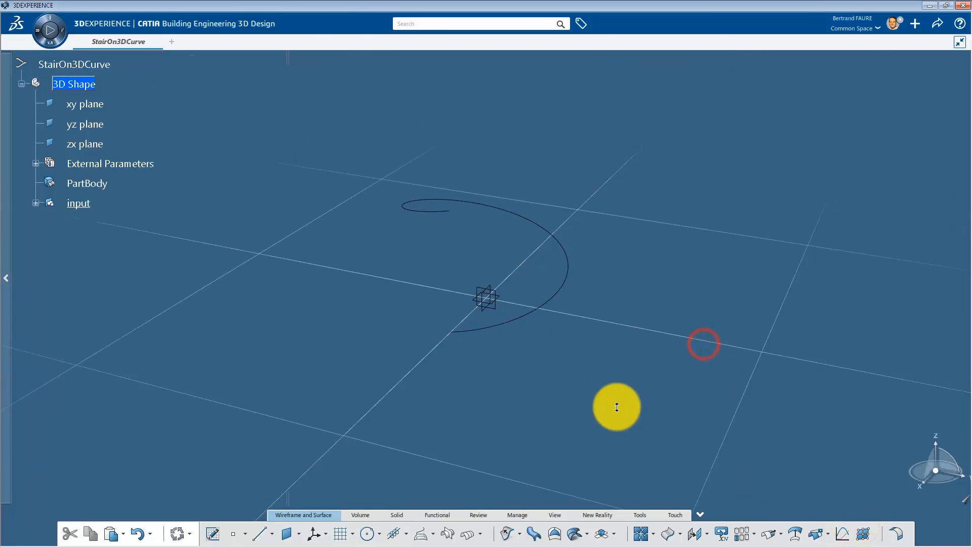
Add a body to the 3D Shape and rename it UDF_Step_Definition.
right_click(95, 85)
mouse_move(172, 324)
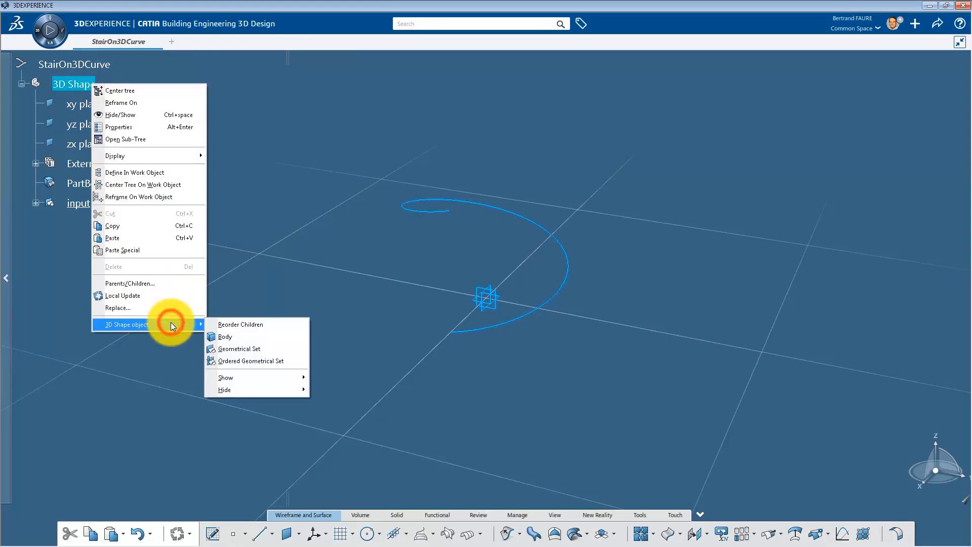
click(220, 335)
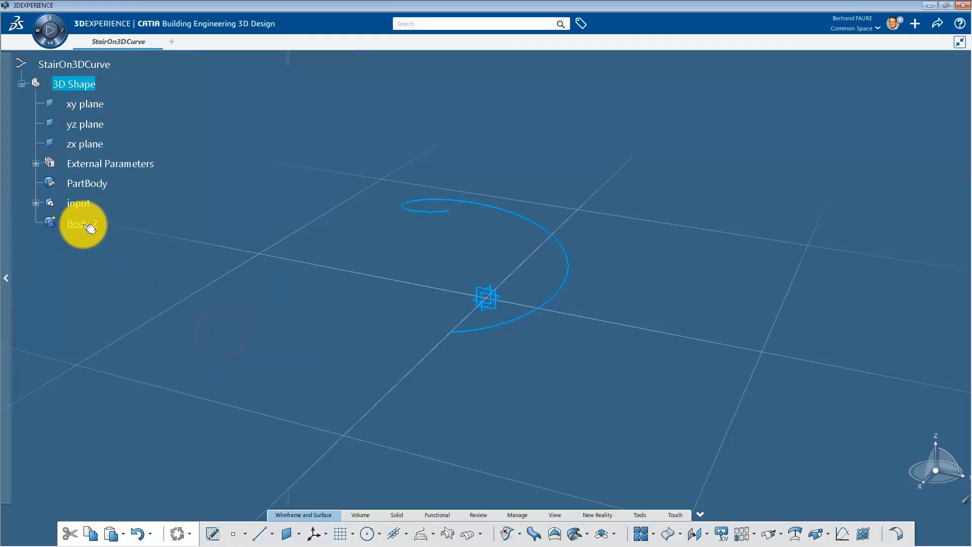
right_click(90, 229)
click(120, 267)
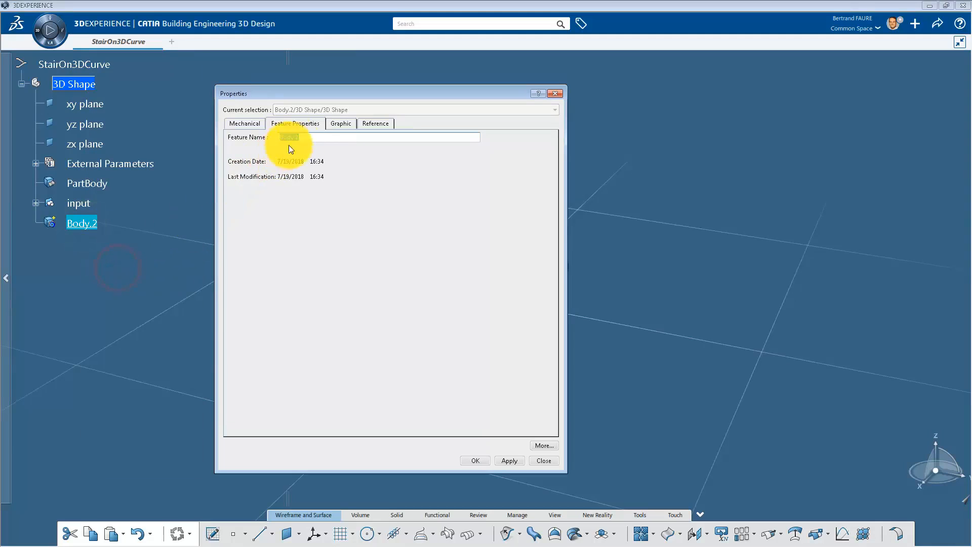
key(Return)
Create a single-value length parameter named Stairs_Width with a value of 2 m in the Formulas dialog.
click(638, 516)
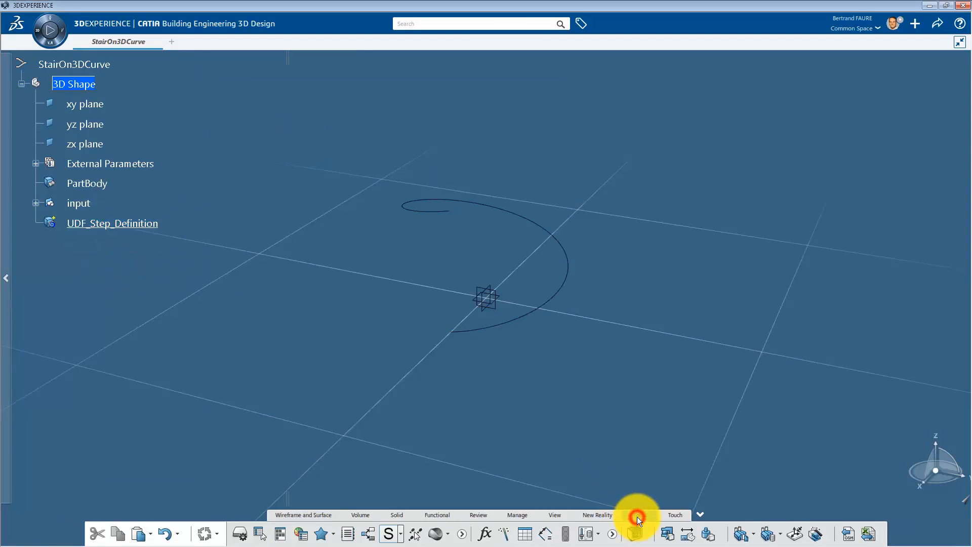
click(484, 534)
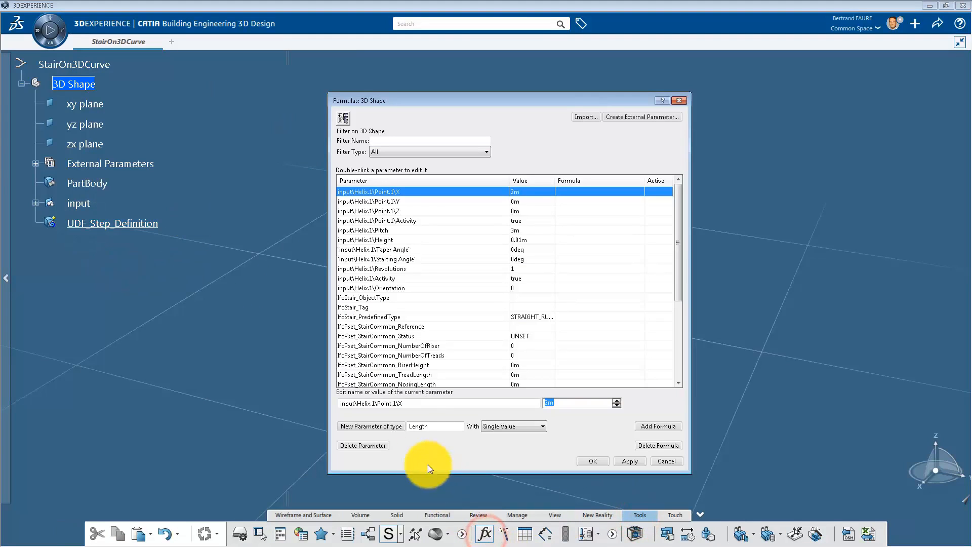
click(396, 425)
double_click(377, 404)
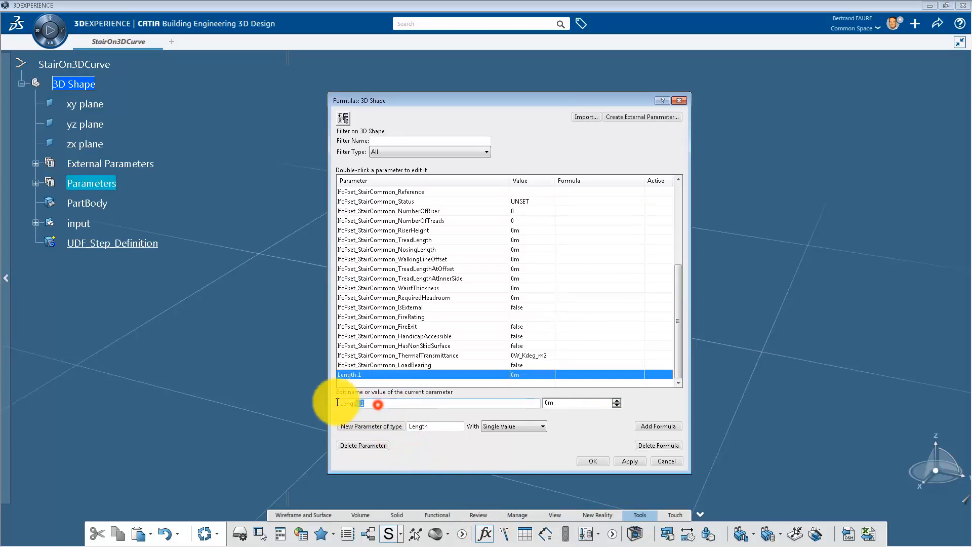
text(Stairs_Width)
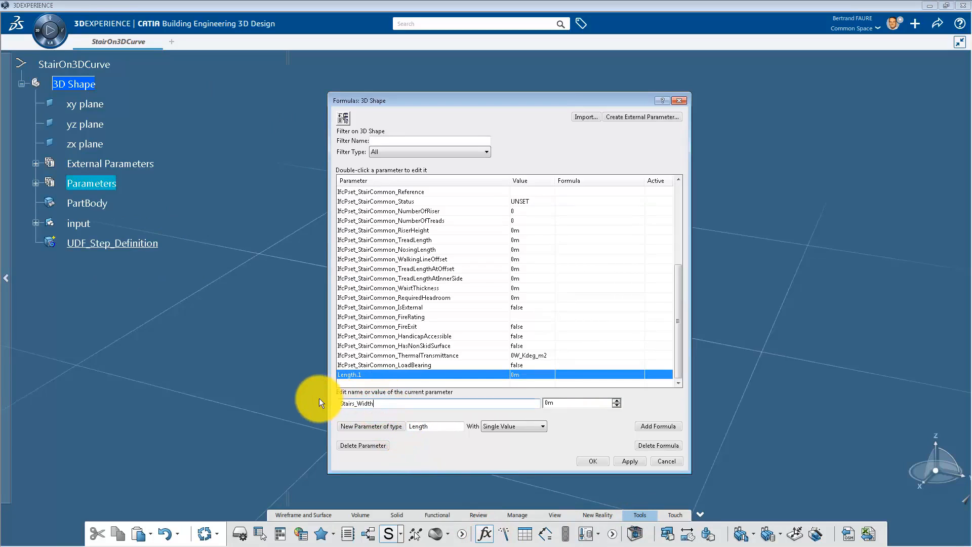
drag(558, 404, 529, 400)
text(2)
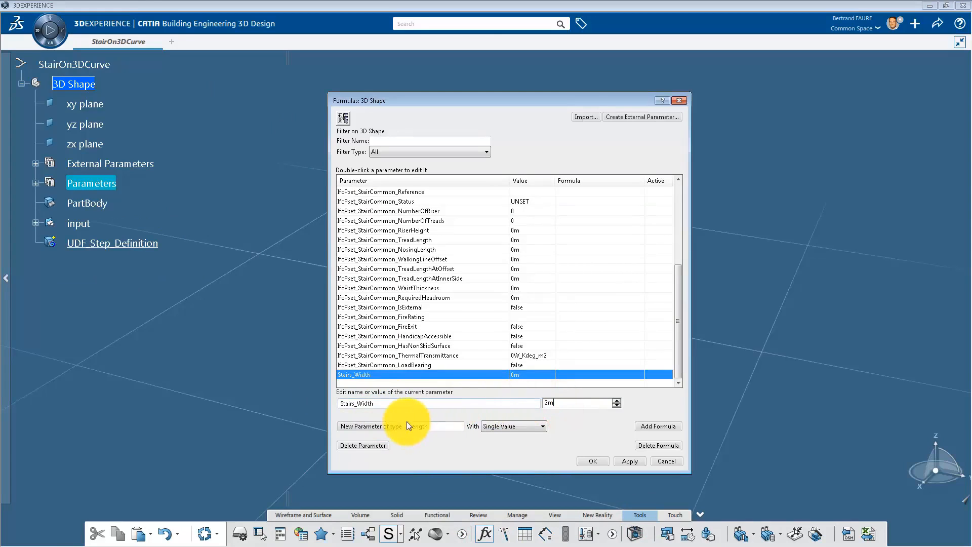
Add a length parameter named Step_Width with a value of 2 m.
click(388, 426)
drag(387, 405, 327, 403)
text(Step_Widt)
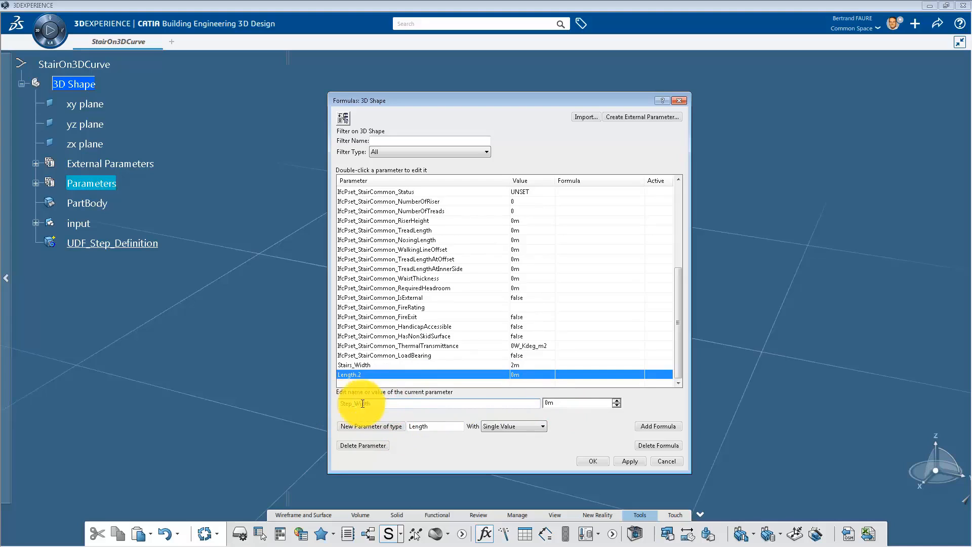
drag(557, 404, 529, 403)
text(2)
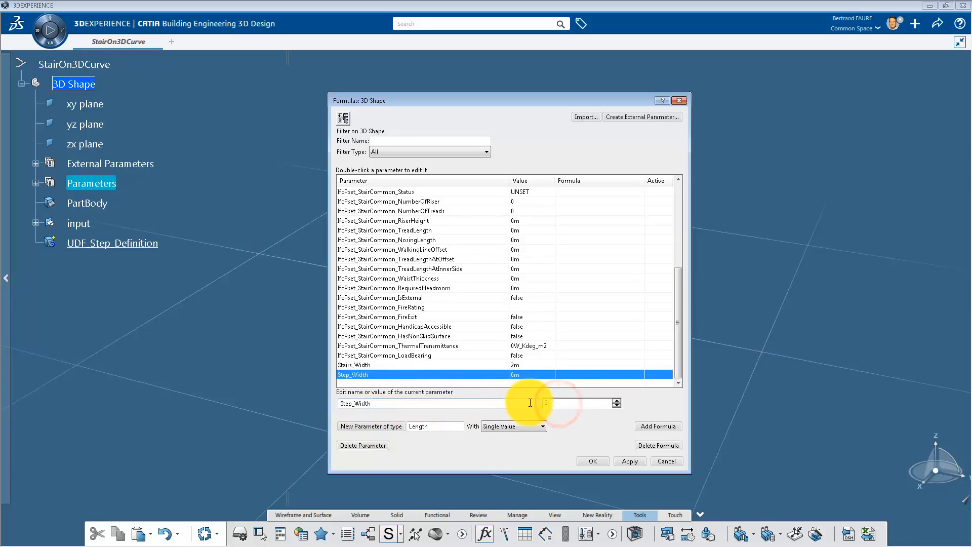
Add a length parameter named Riser_Height with a value of 17 cm.
click(388, 426)
drag(372, 404, 339, 403)
text(Riser_Height)
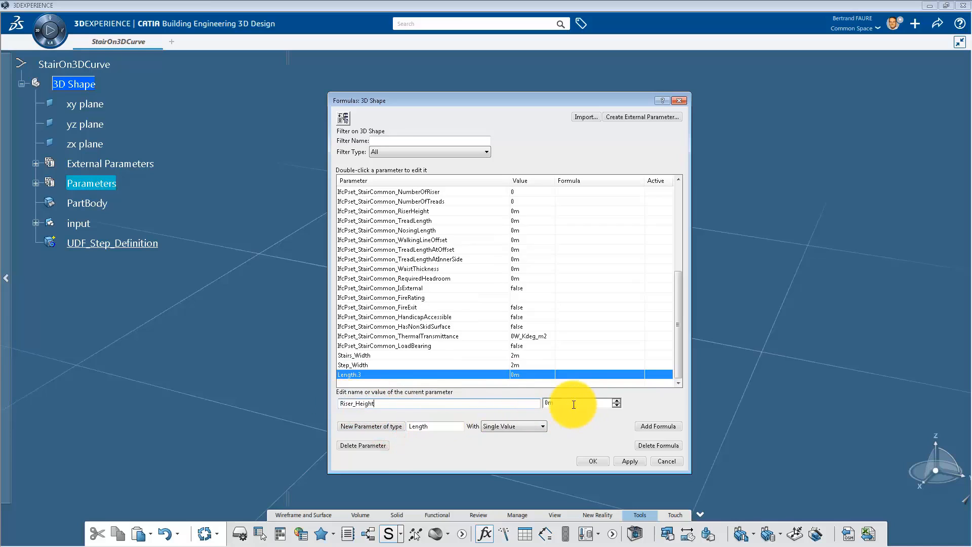
drag(569, 404, 525, 403)
text(17c)
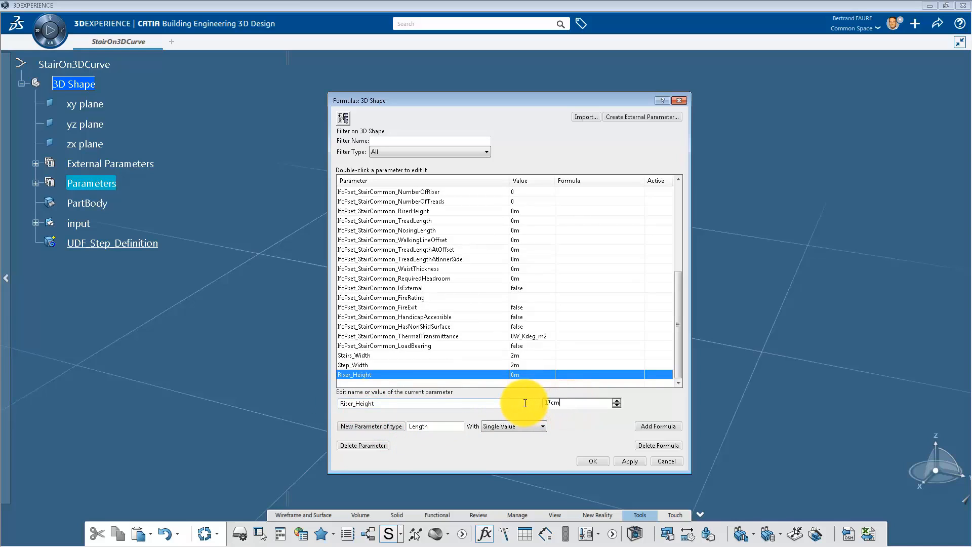
Apply the 17 cm value to Riser_Height and close the Formulas dialog.
text(m)
click(626, 460)
click(587, 460)
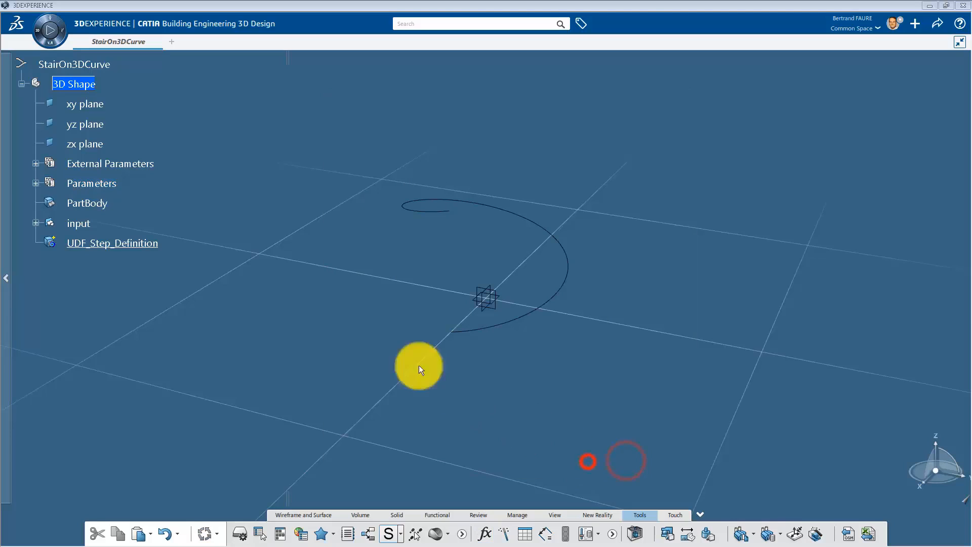
Move the Step_Width parameter from the Parameters set into the UDF_Step_Definition body.
click(35, 182)
click(139, 223)
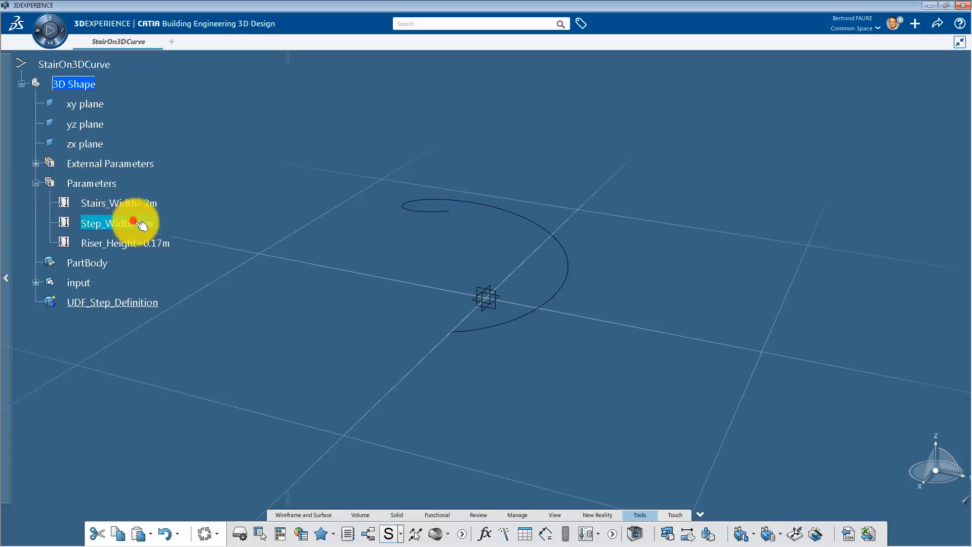
key(Delete)
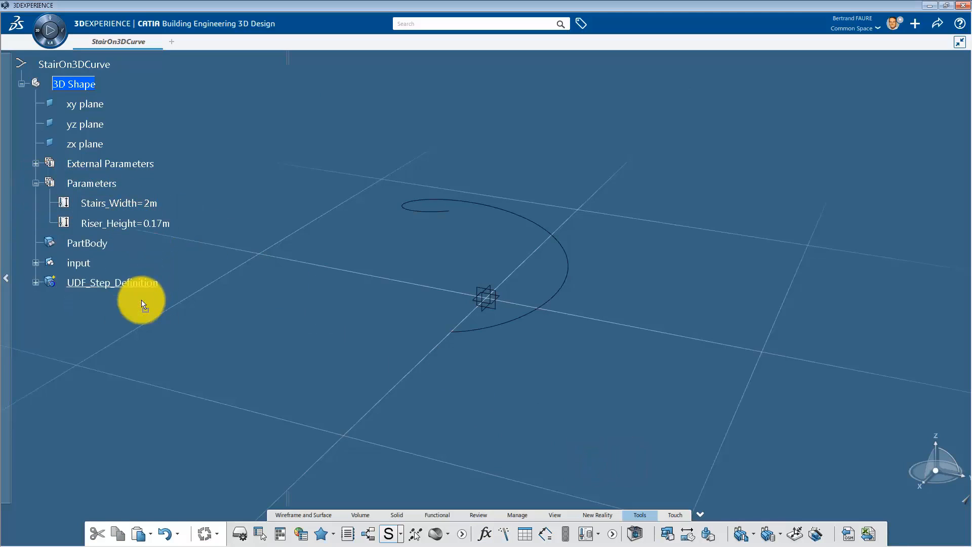
click(35, 283)
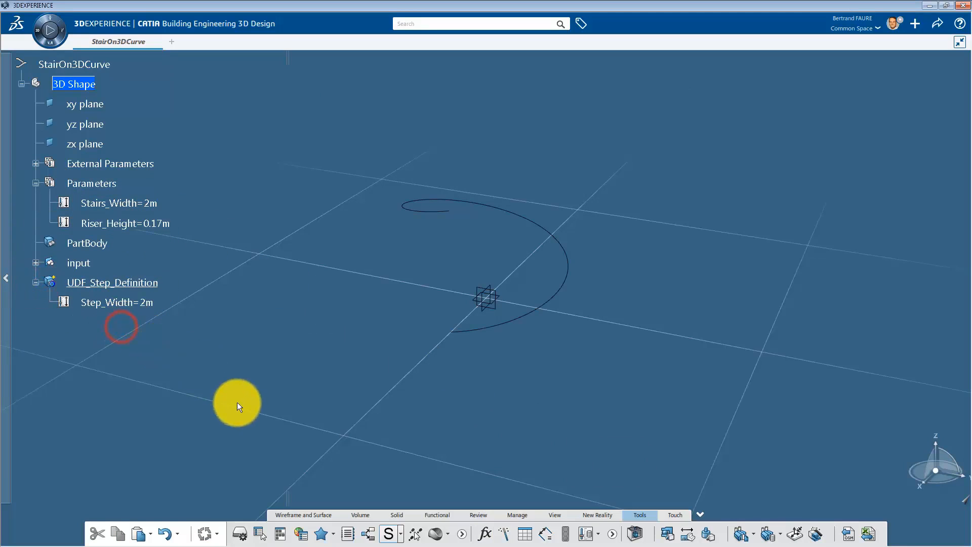
Create a plane offset upward from the xy plane inside UDF_Step_Definition.
click(300, 515)
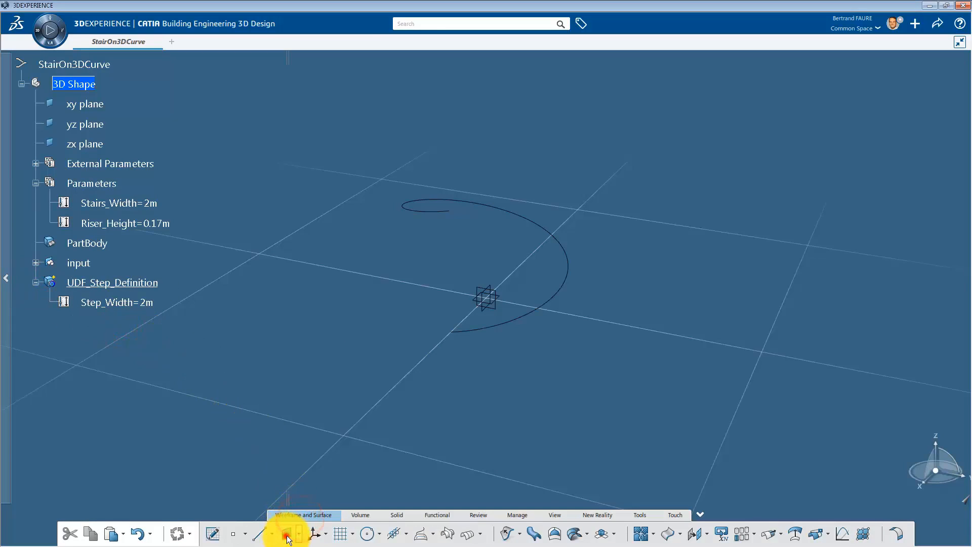
click(287, 533)
click(499, 298)
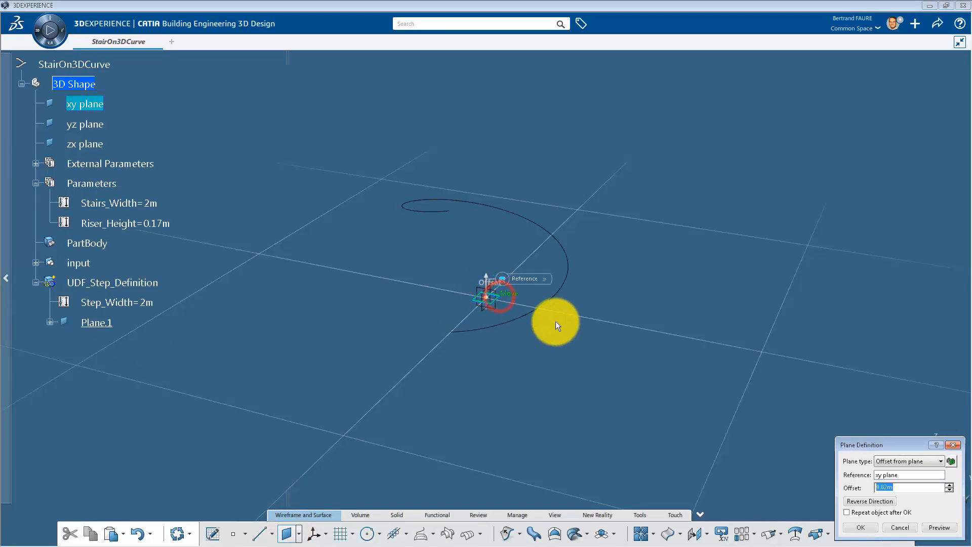
drag(854, 446, 614, 305)
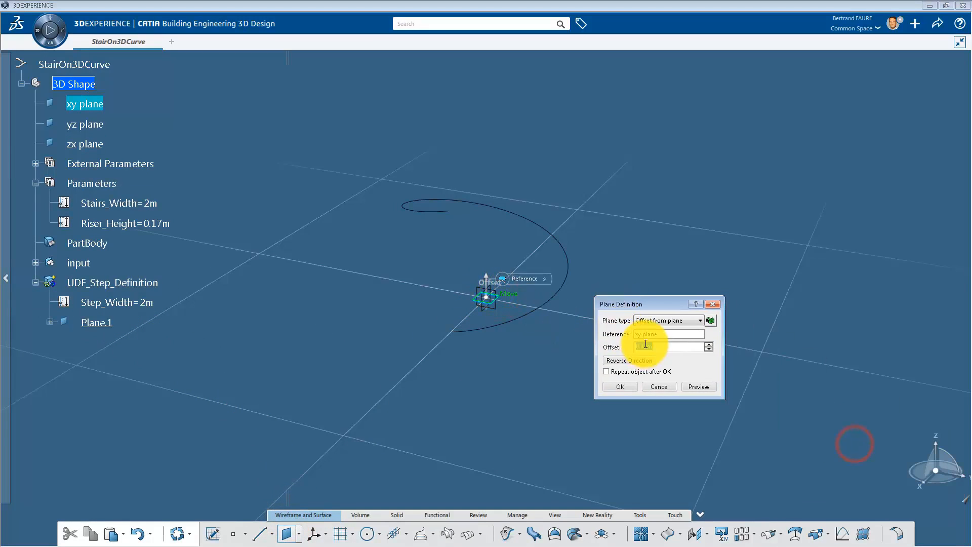
key(Return)
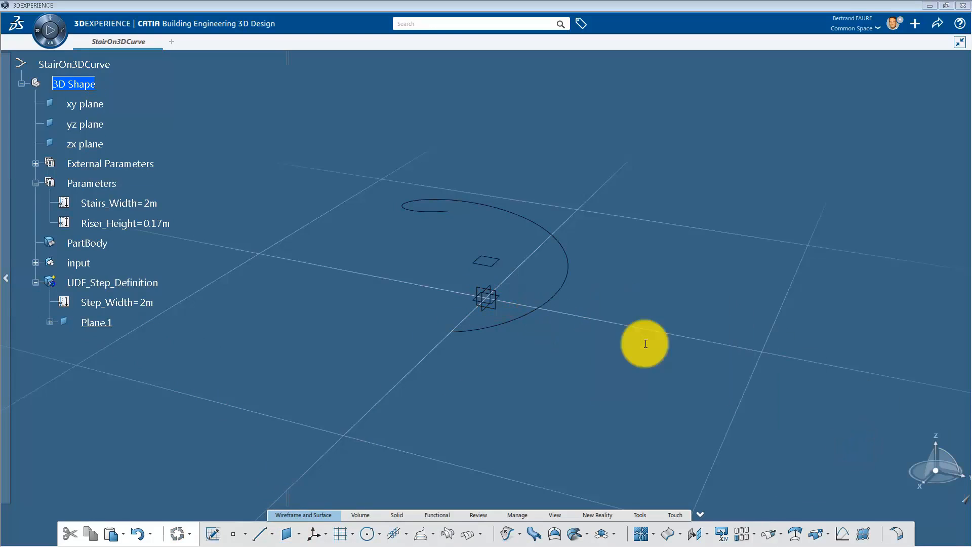
Create a second plane offset from the xy plane, slightly above the first offset plane.
click(287, 533)
click(499, 297)
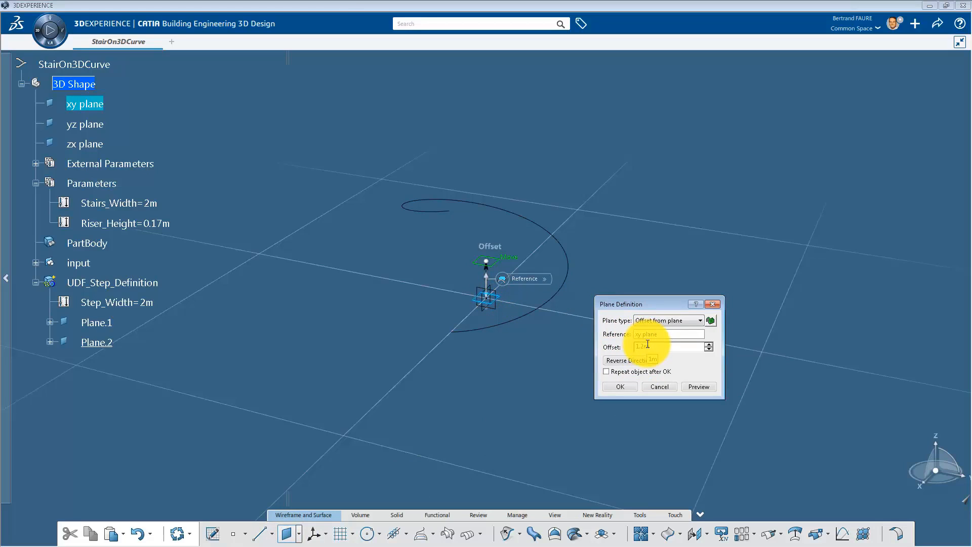
key(Return)
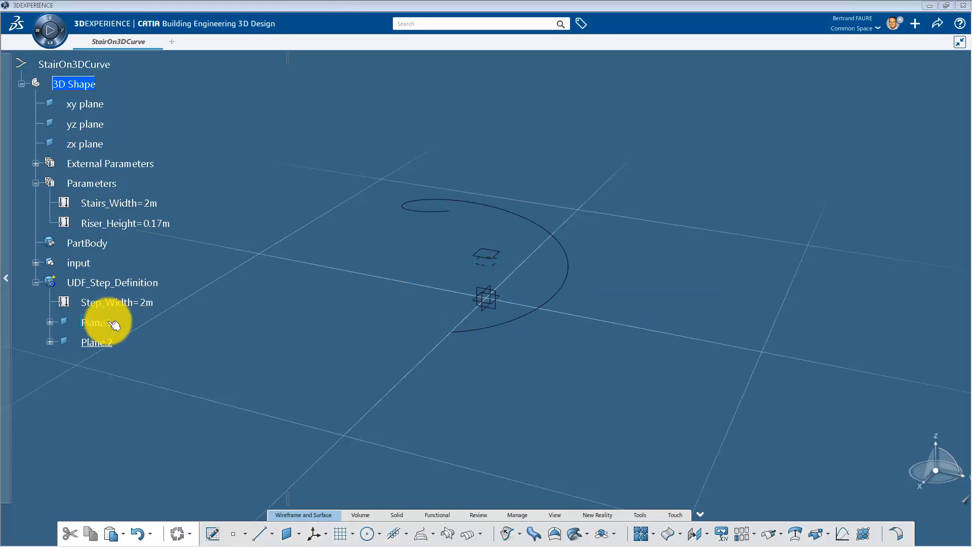
Rename the lower offset plane Lower_Plane and the upper one Upper_Plane.
right_click(102, 322)
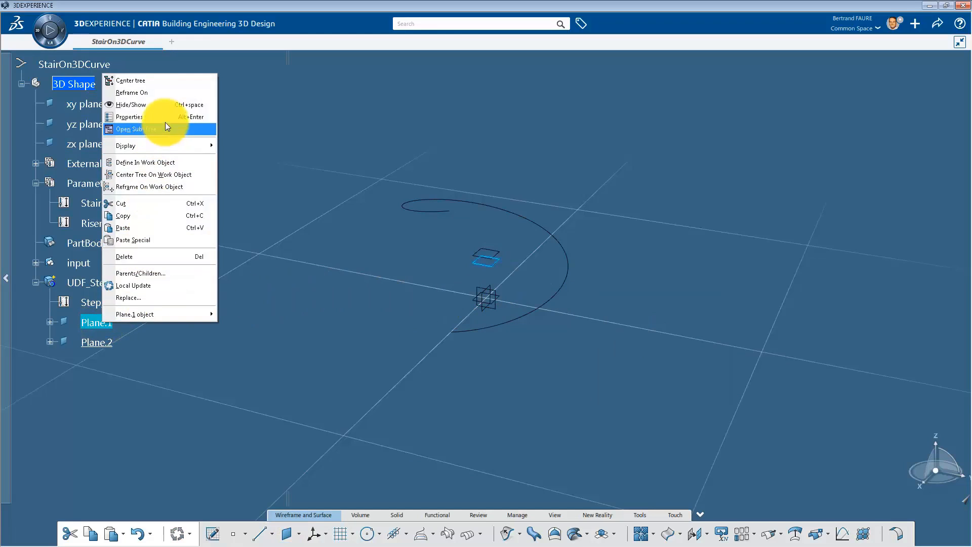
click(166, 117)
text(Lower_Plane)
key(Return)
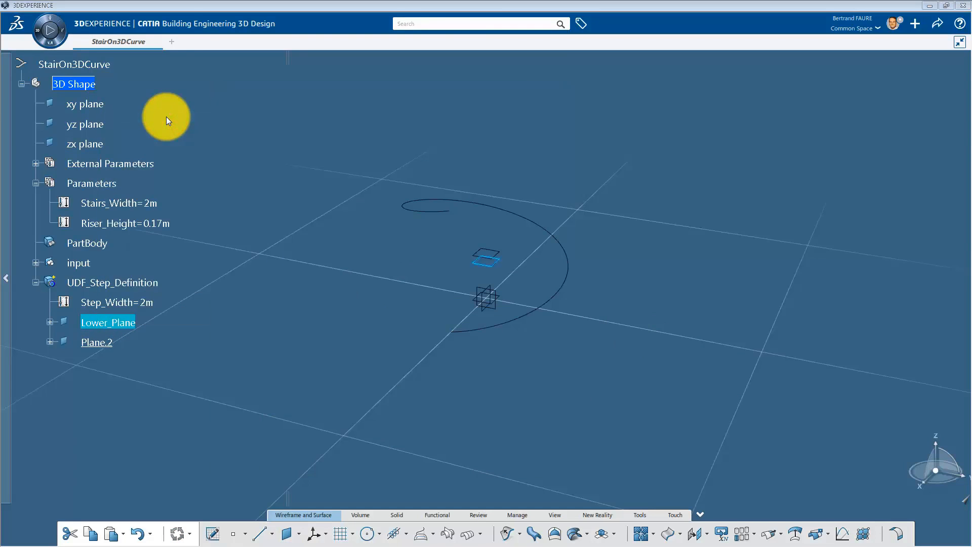
right_click(96, 341)
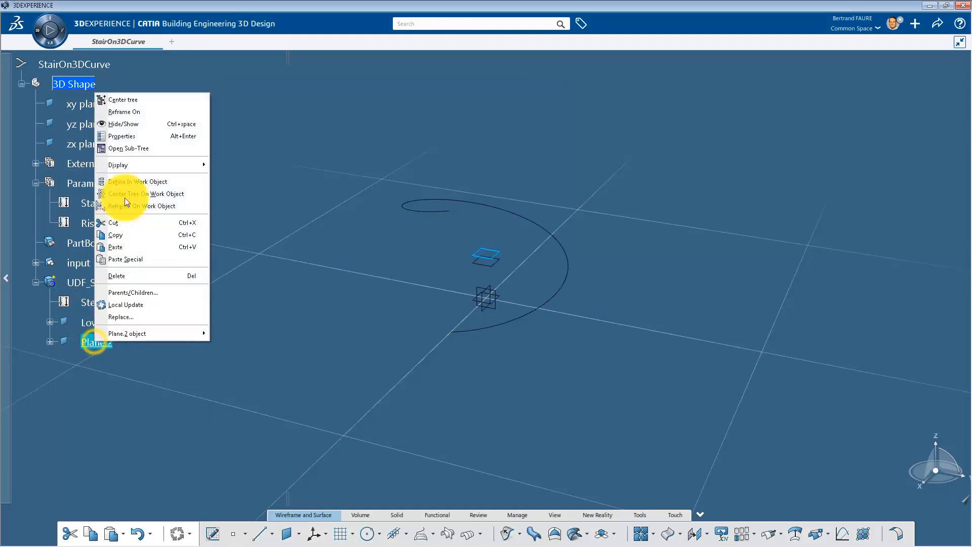
click(134, 136)
text(Upper_Plane)
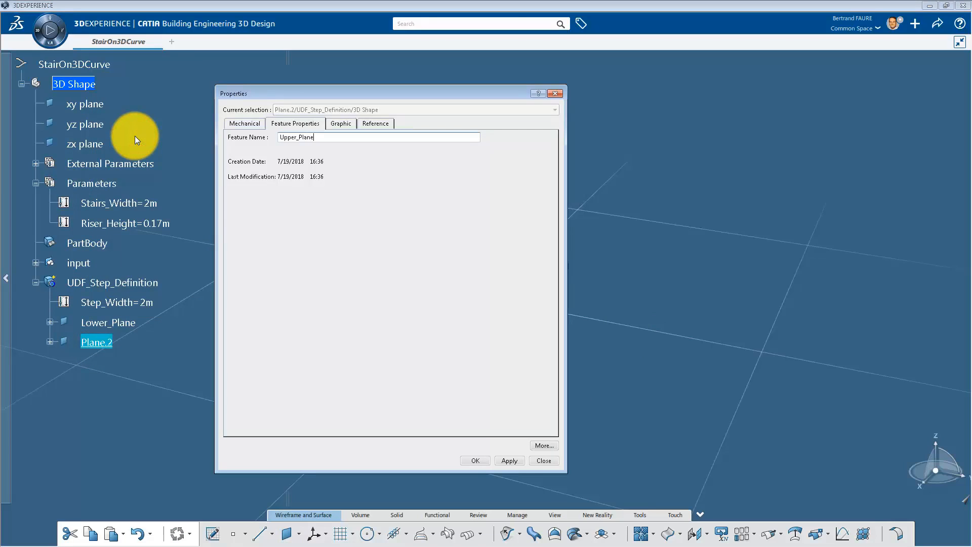
key(Return)
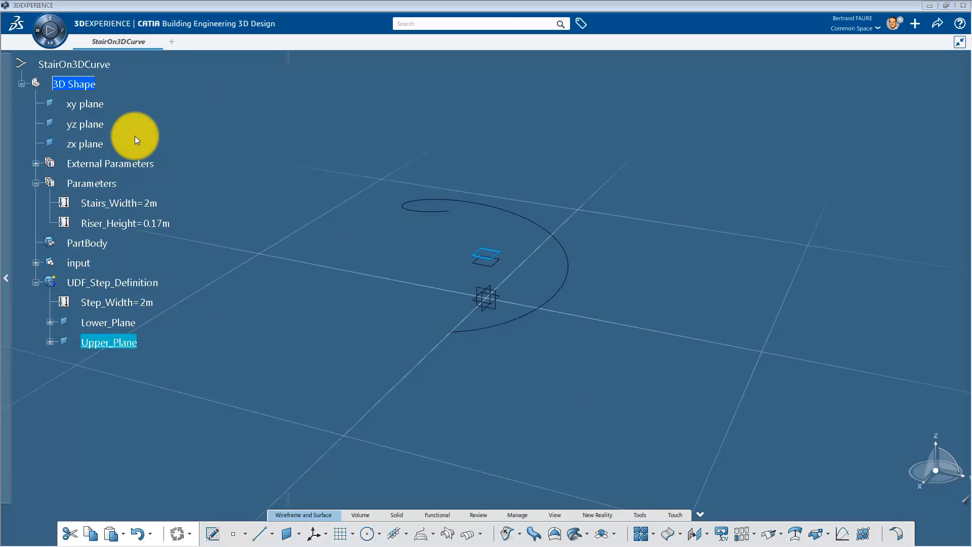
Isolate Lower_Plane and Upper_Plane together so they no longer depend on the xy plane.
ctrl+click(109, 323)
right_click(116, 320)
mouse_move(135, 314)
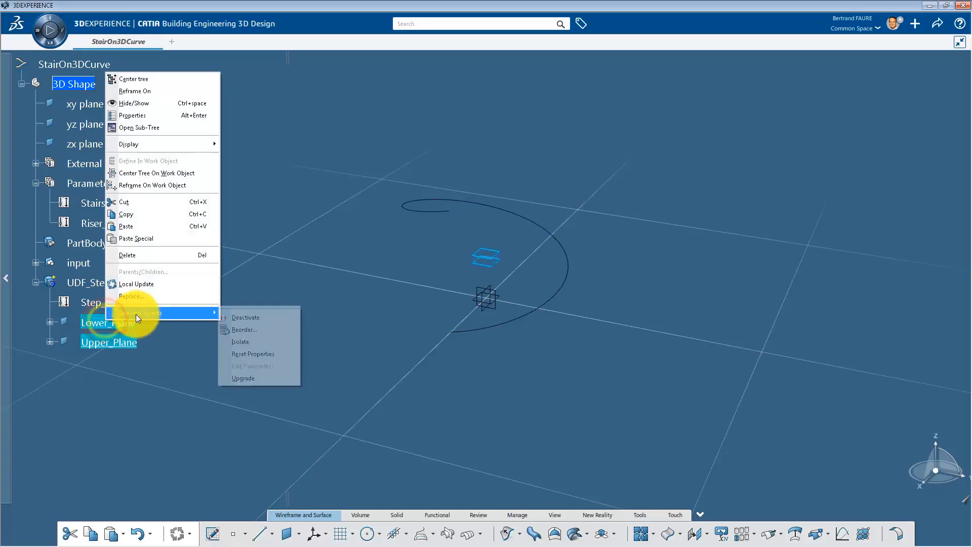
click(254, 341)
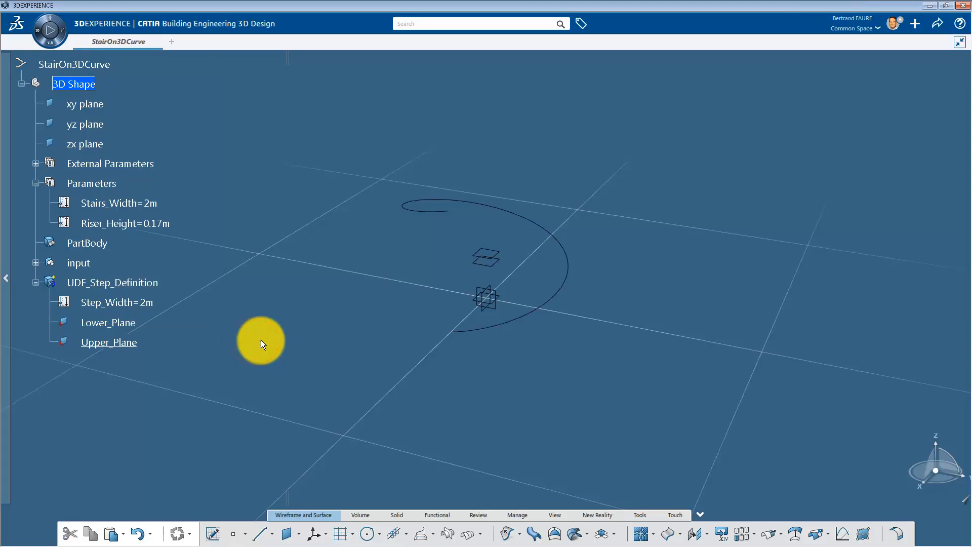
Split the helix with Lower_Plane and Upper_Plane, keeping only the curve segment between the two planes.
click(816, 534)
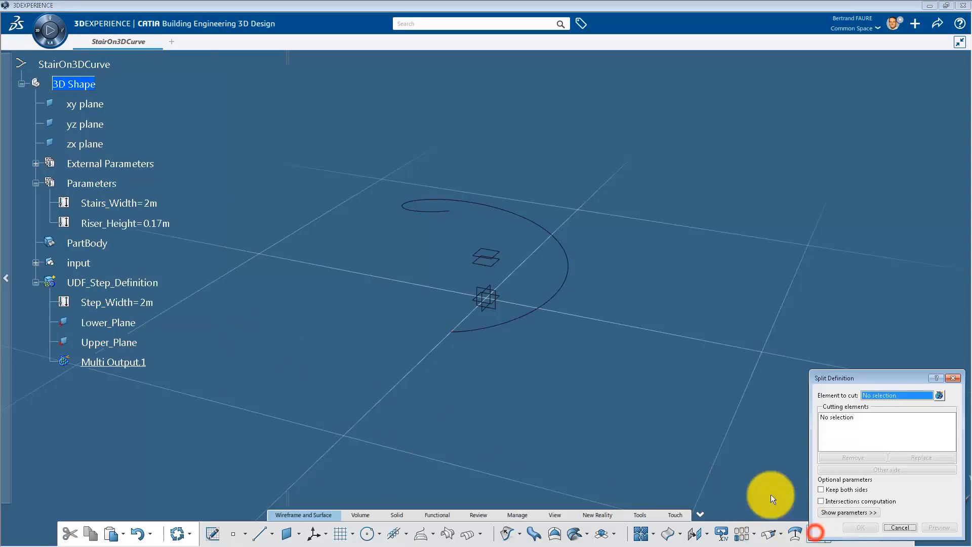
middle_drag(495, 349, 553, 223)
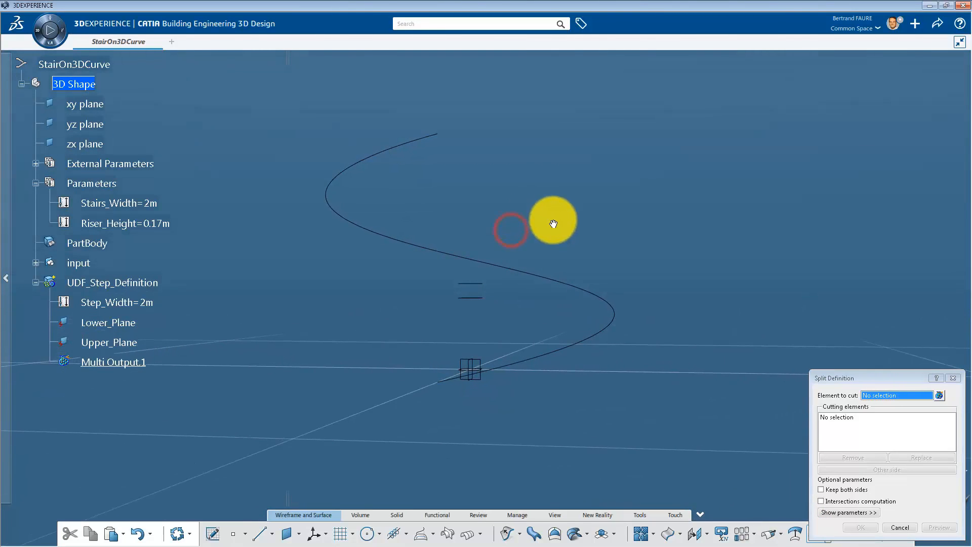
click(577, 287)
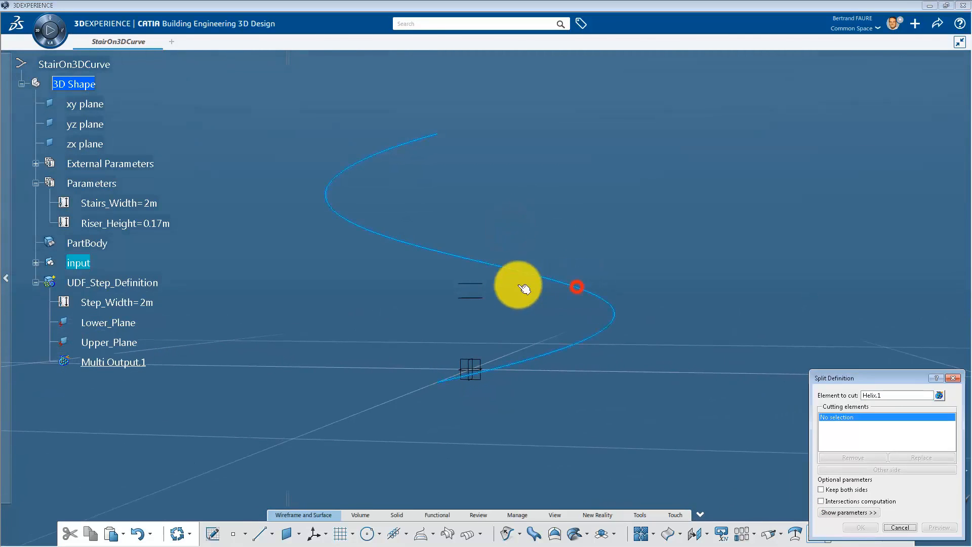
click(476, 298)
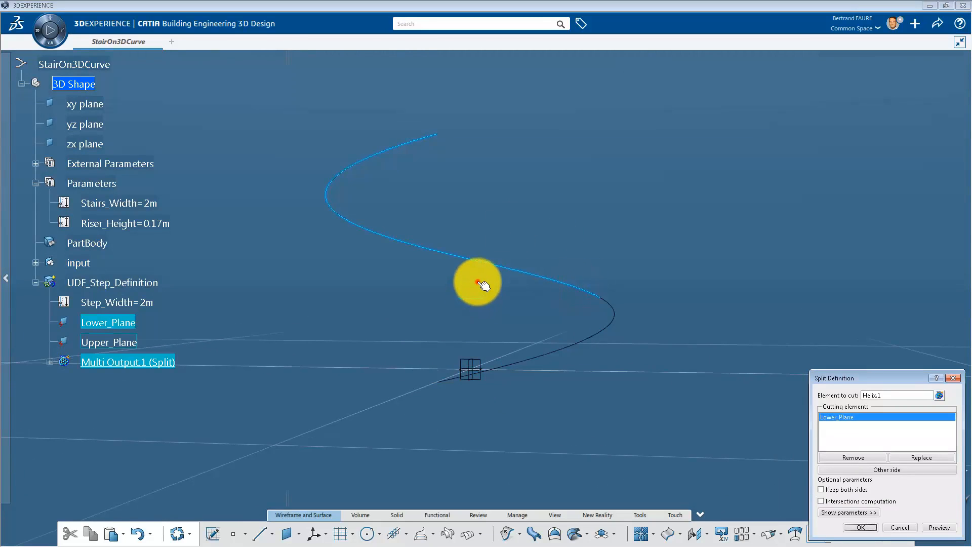
click(478, 282)
click(859, 528)
Create a point on the split curve segment at a curve length ratio of 0.
middle_drag(630, 294, 445, 356)
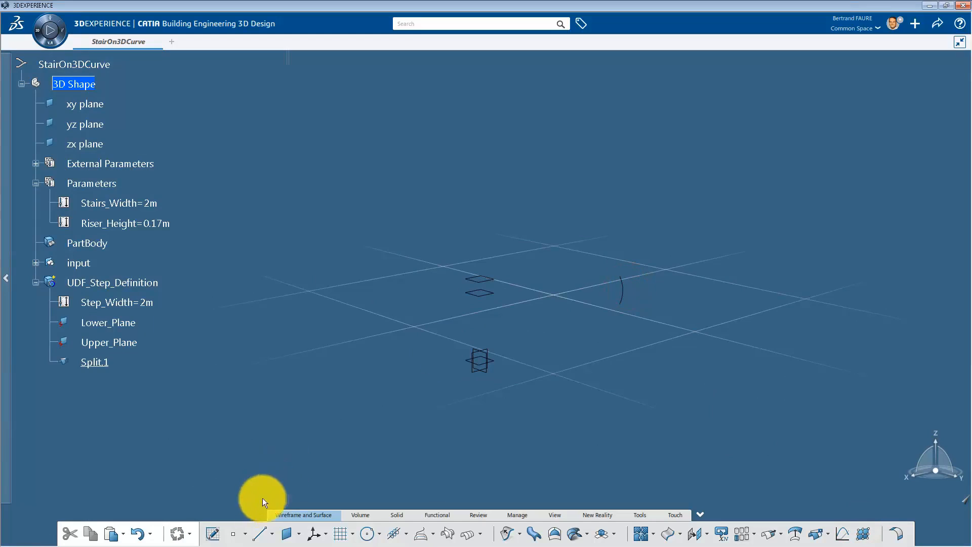
click(233, 534)
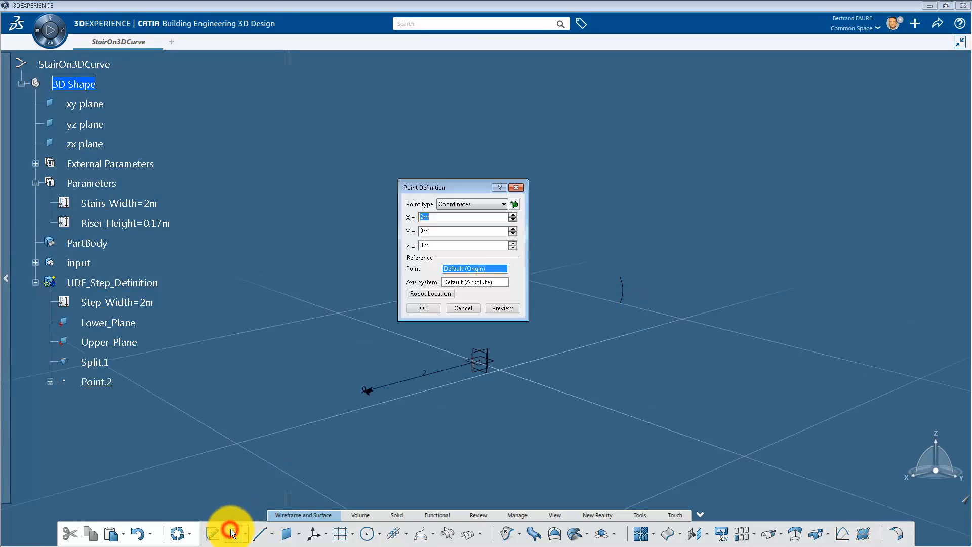
click(623, 284)
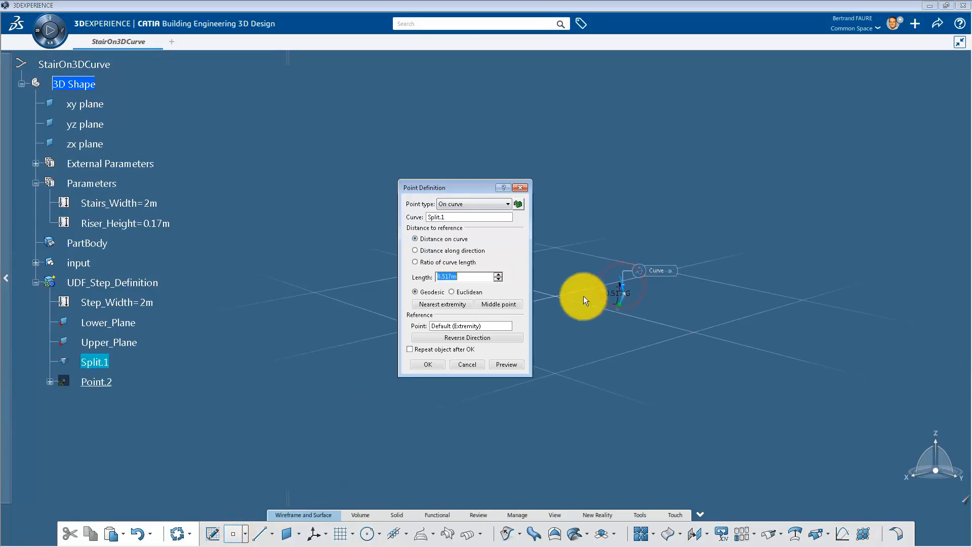
click(462, 263)
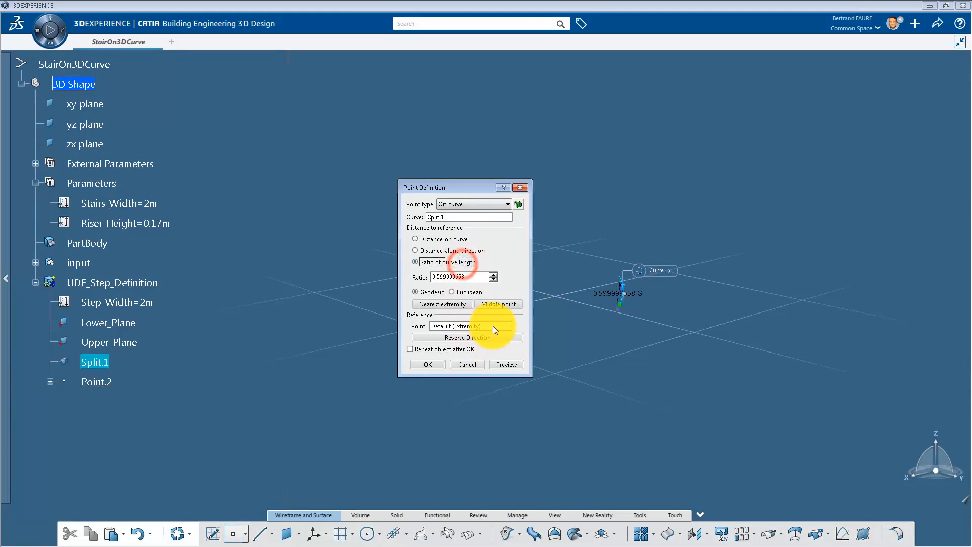
double_click(476, 276)
text(0)
click(424, 364)
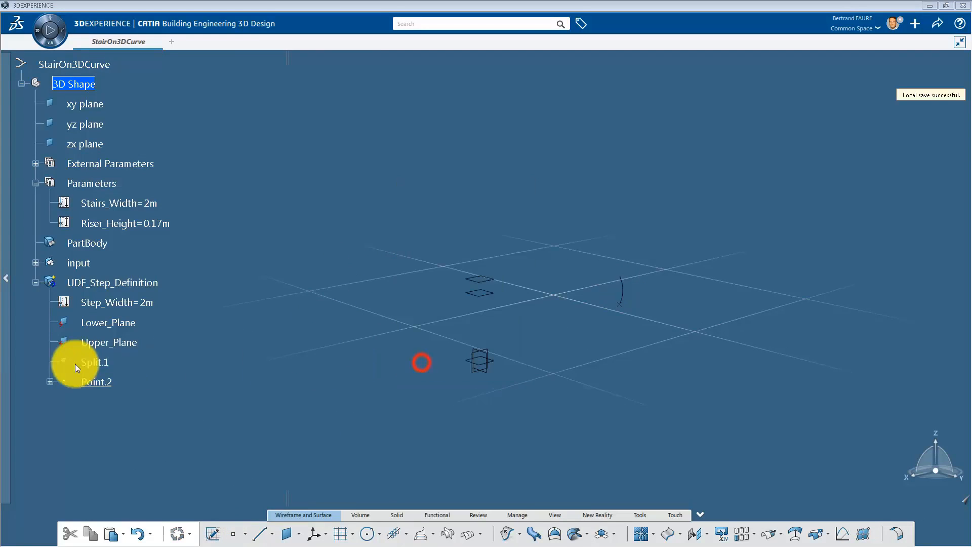
Rename the new point on the split curve PointA.
right_click(96, 381)
click(153, 174)
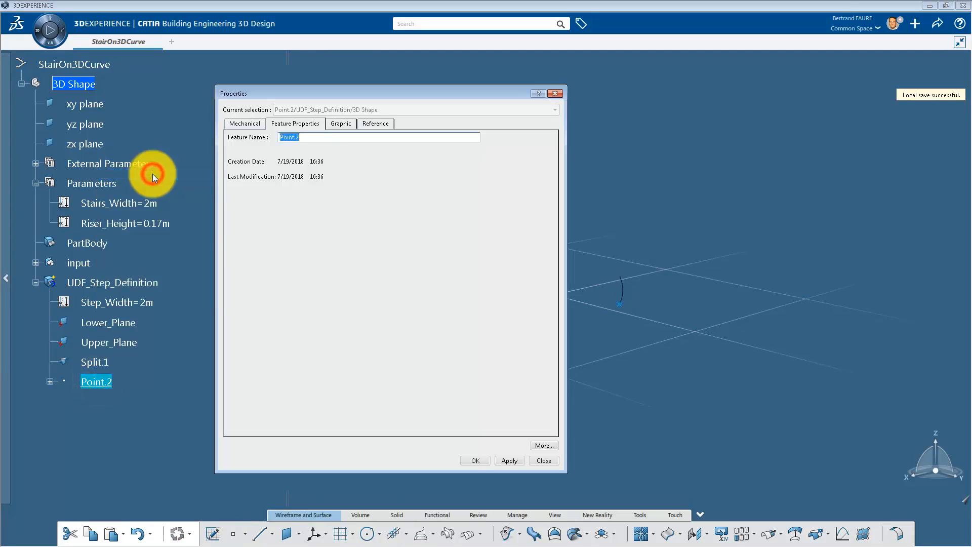
click(309, 136)
key(BackSpace)
key(BackSpace)
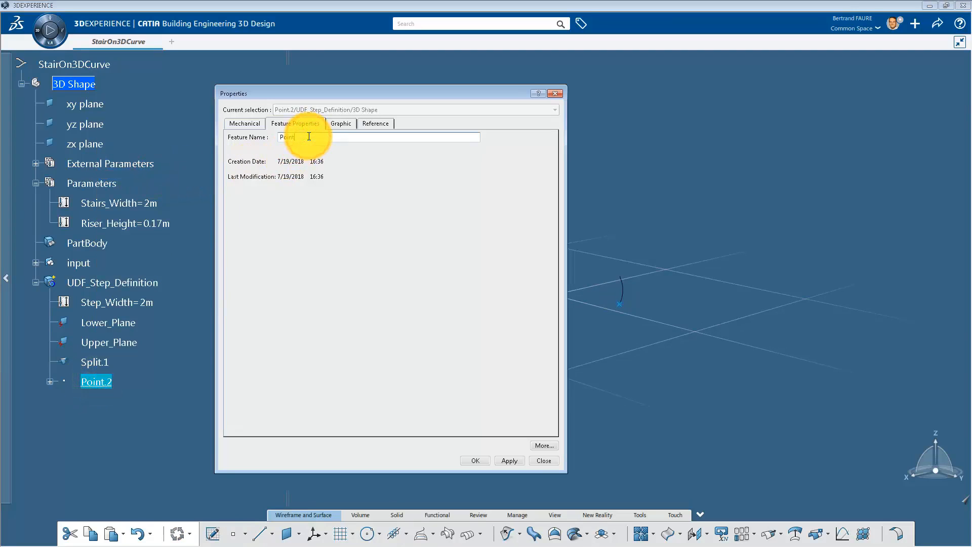
text(A)
key(Return)
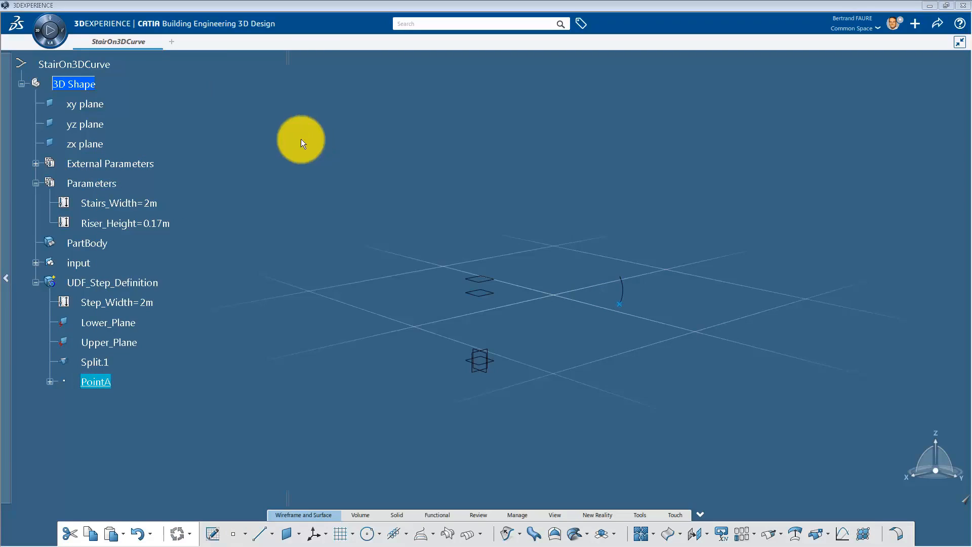
Paste a copy of PointA into UDF_Step_Definition and rename the copy PointB.
right_click(93, 383)
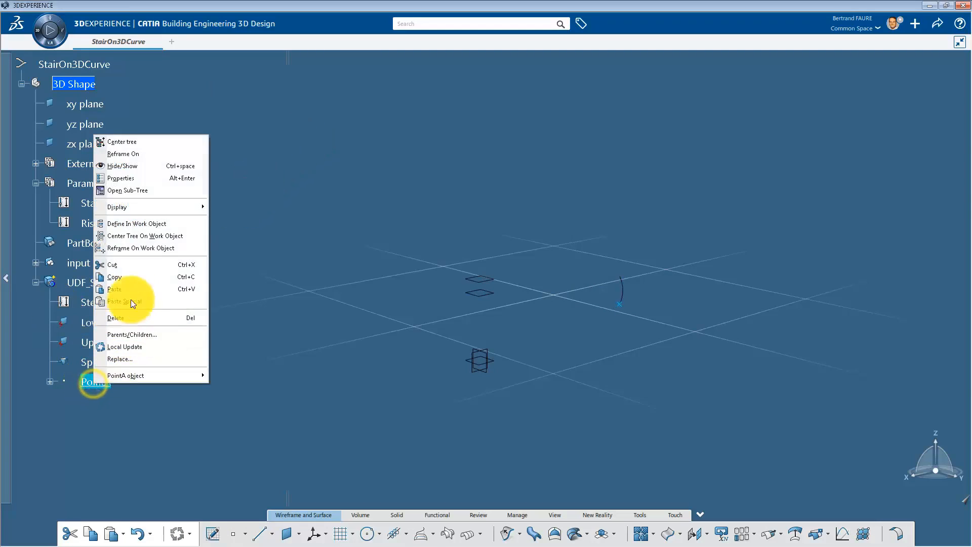
right_click(94, 280)
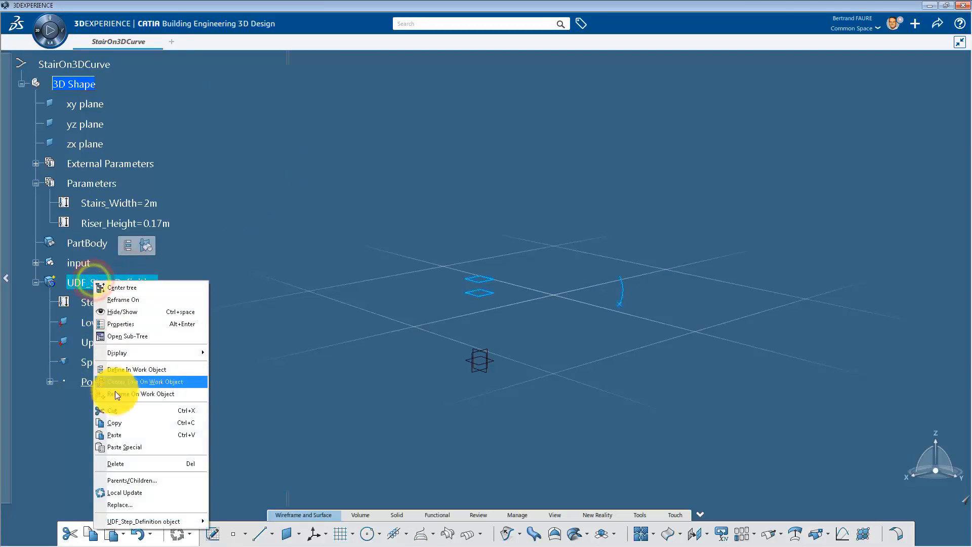
click(132, 436)
right_click(104, 402)
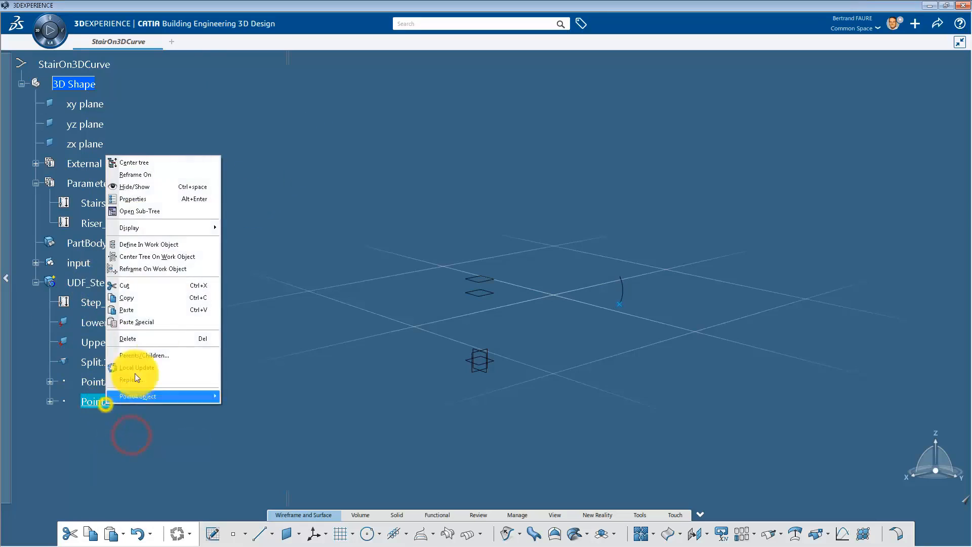
click(165, 200)
key(BackSpace)
text(B)
key(Return)
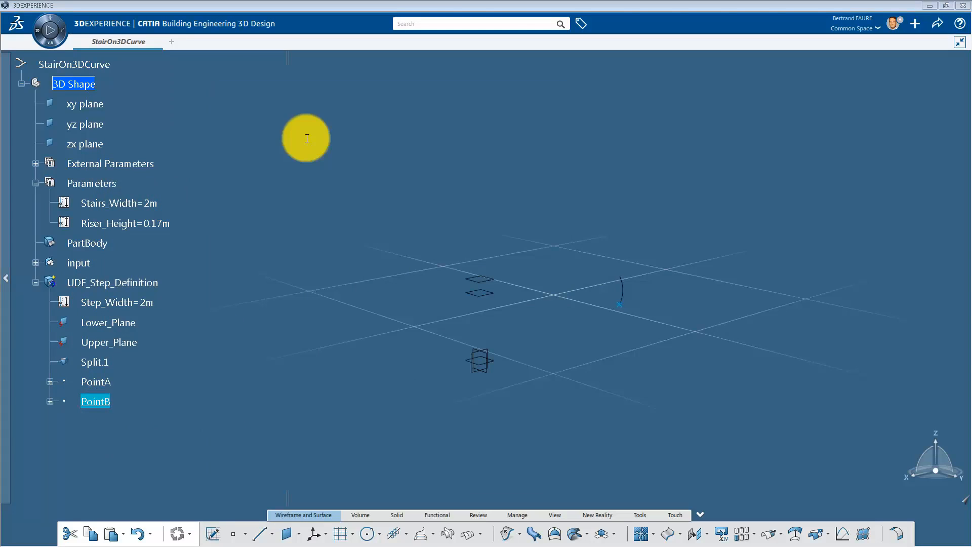
Set PointB's curve length ratio to 1 to place it at the segment's other end.
click(50, 402)
right_click(113, 421)
click(112, 422)
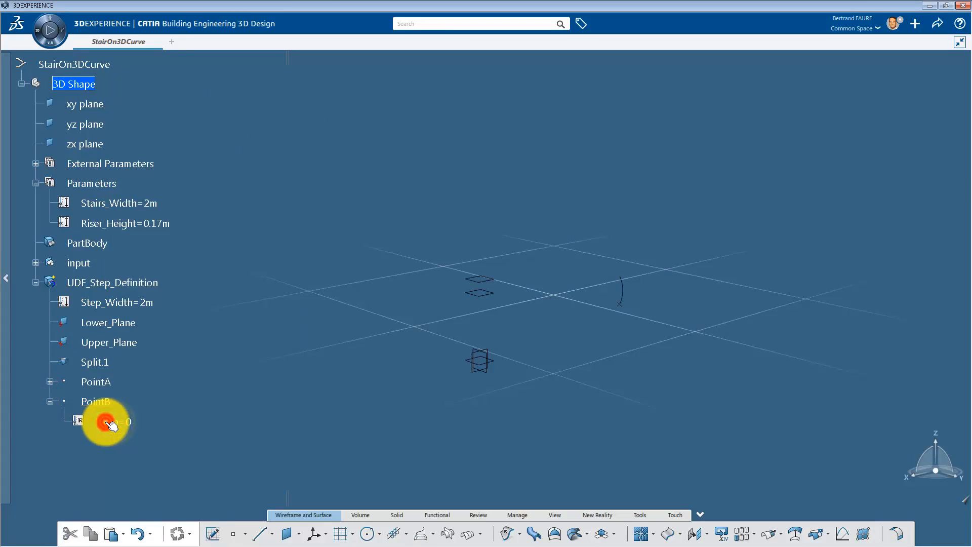
double_click(108, 422)
text(1)
key(Return)
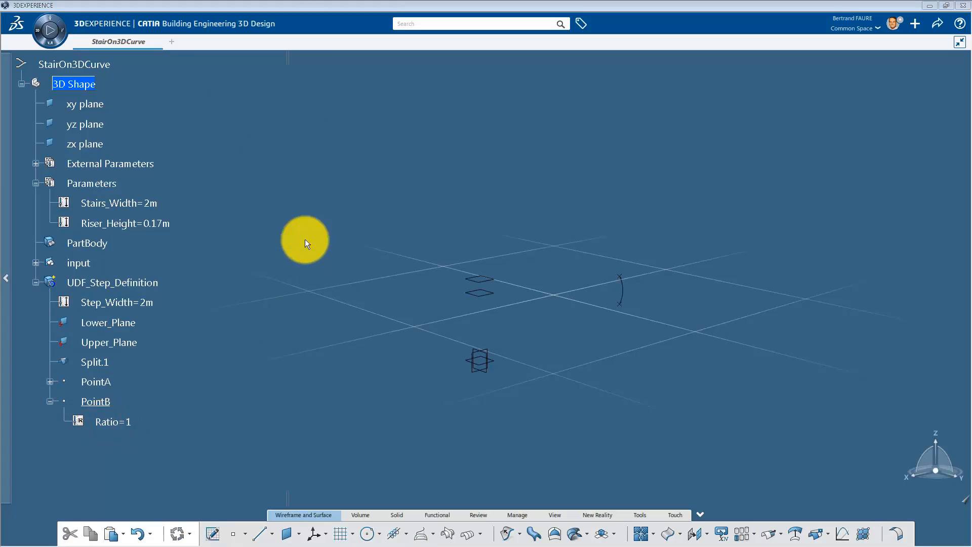
Create a point-direction line from PointA along the Z component with an end length of 1 m.
click(258, 536)
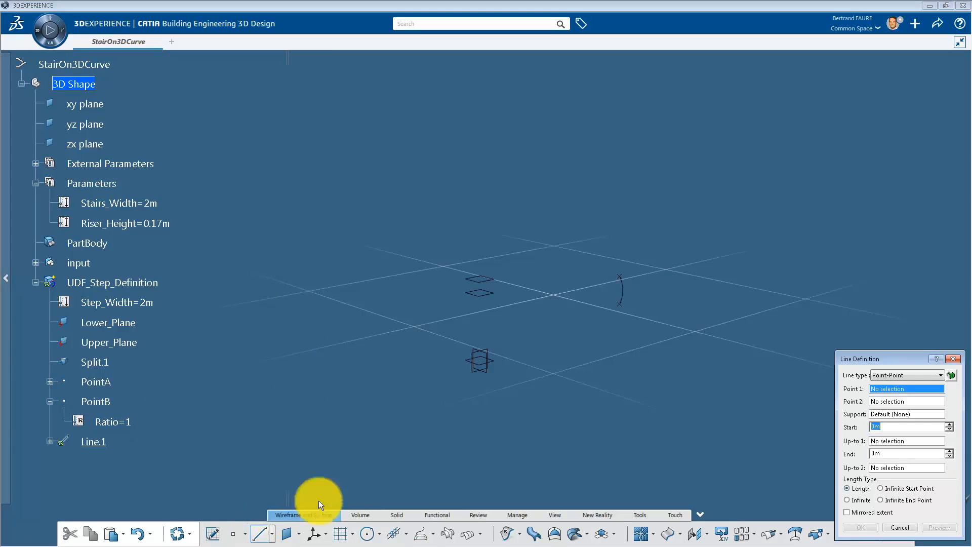
click(887, 375)
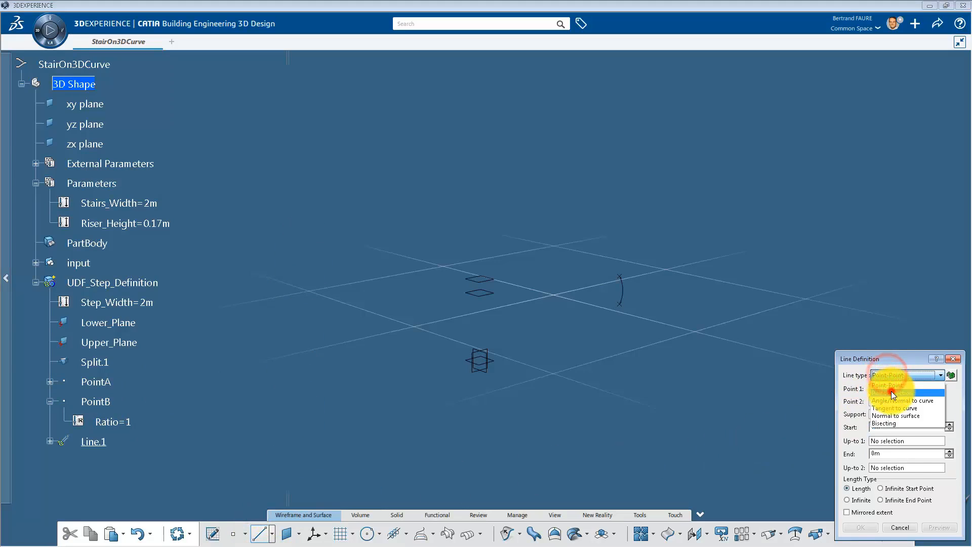
click(891, 391)
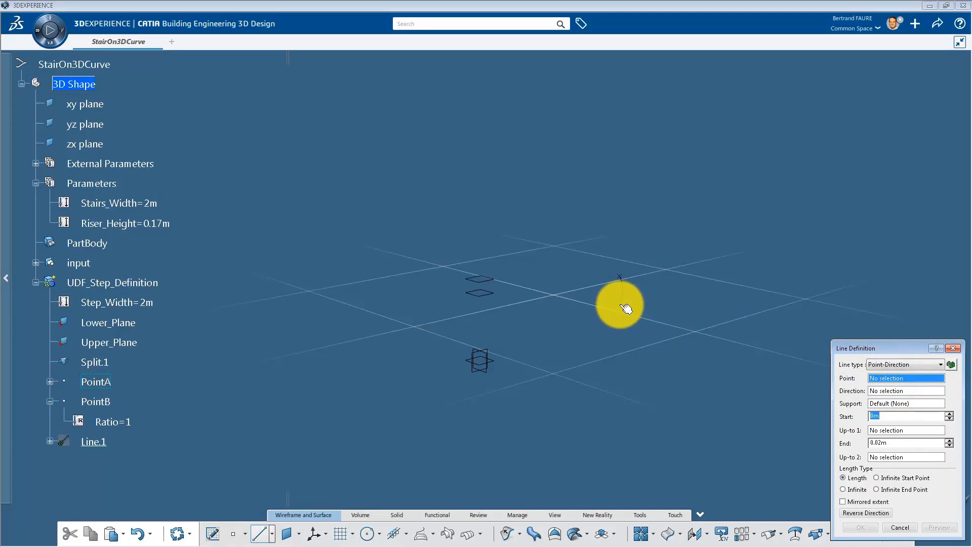
middle_drag(532, 370, 532, 325)
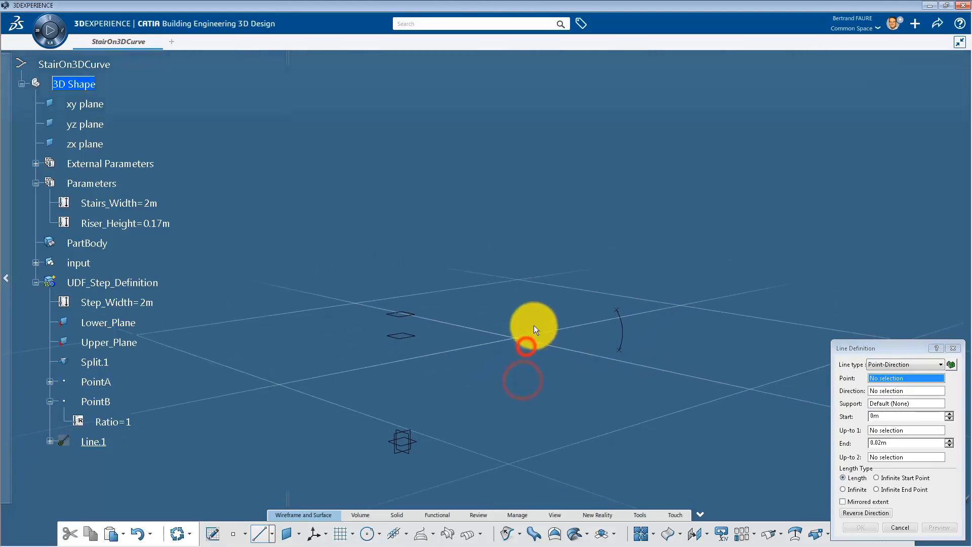
click(618, 350)
right_click(892, 390)
click(910, 432)
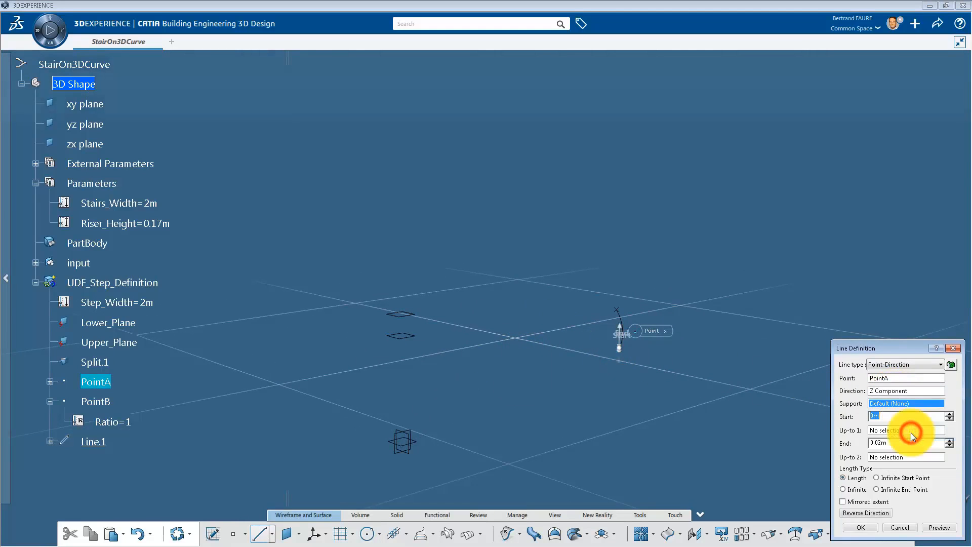
click(904, 443)
text(1)
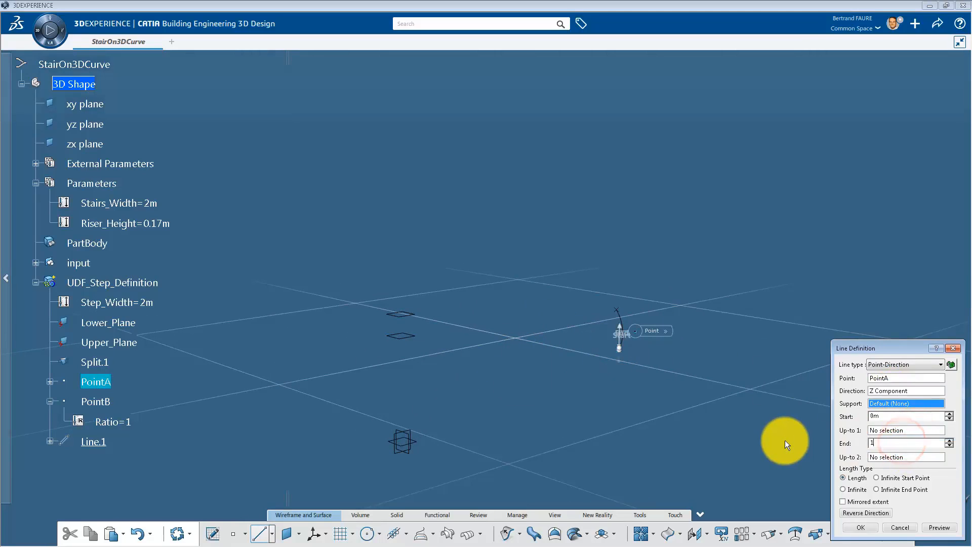
key(Return)
Project PointB onto the vertical line through PointA.
middle_drag(339, 398, 456, 422)
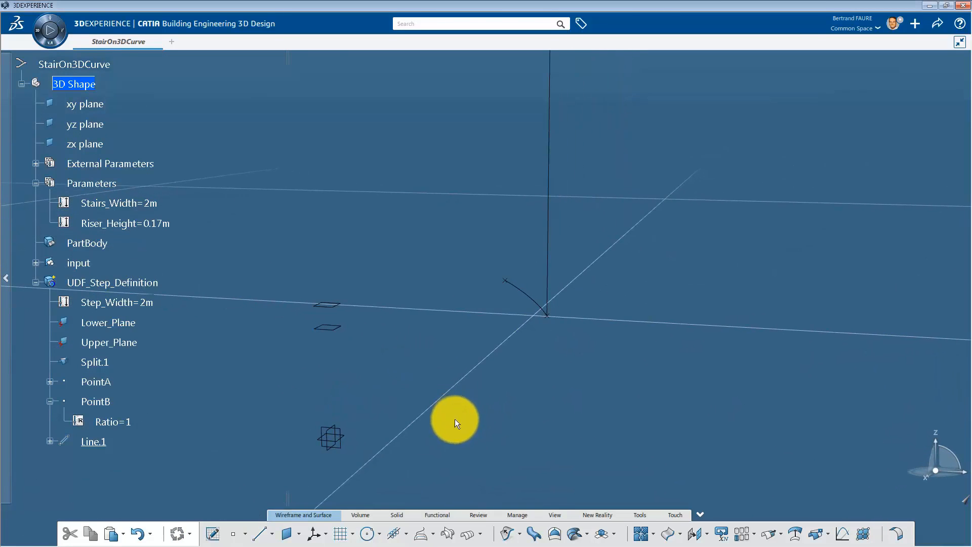
click(422, 534)
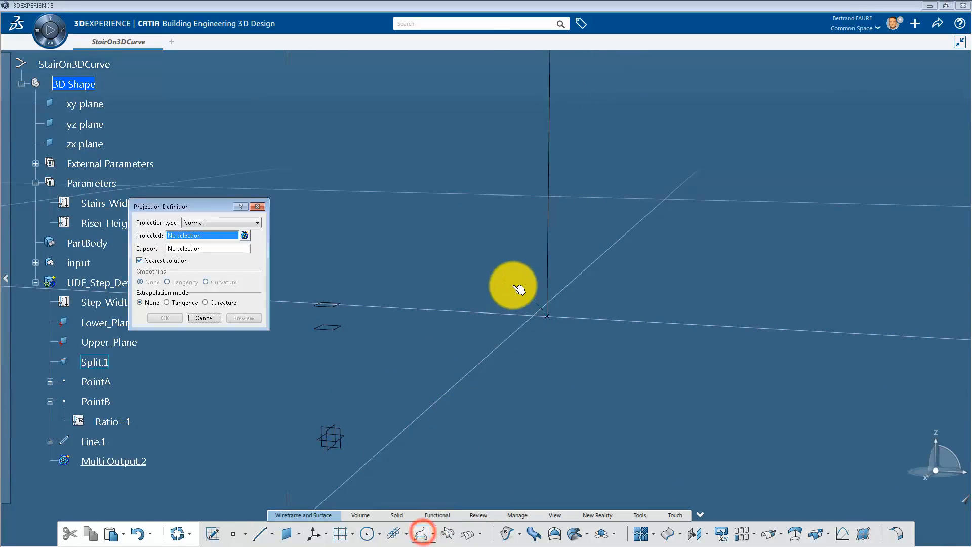
click(547, 282)
click(165, 318)
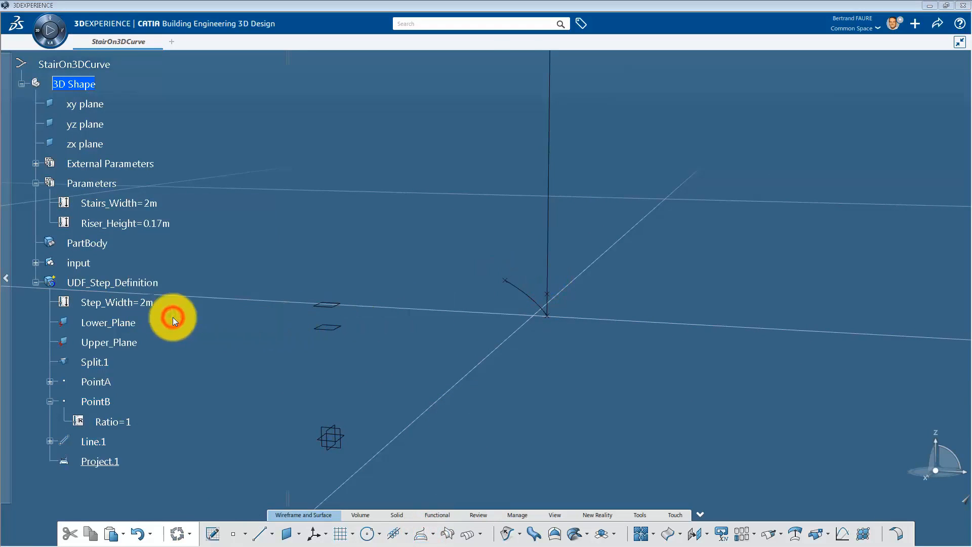
Create a plane normal to the vertical line Line.1, passing through PointA.
click(290, 530)
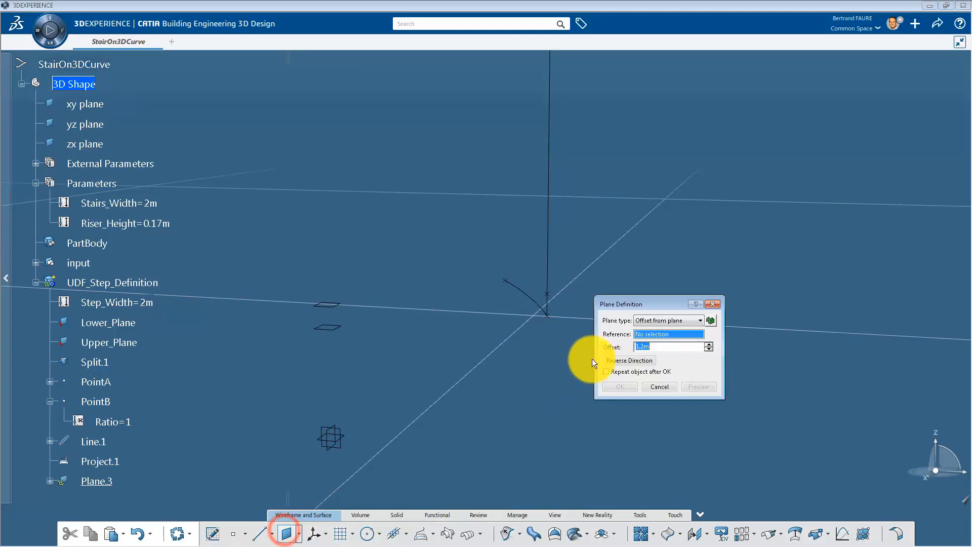
click(652, 319)
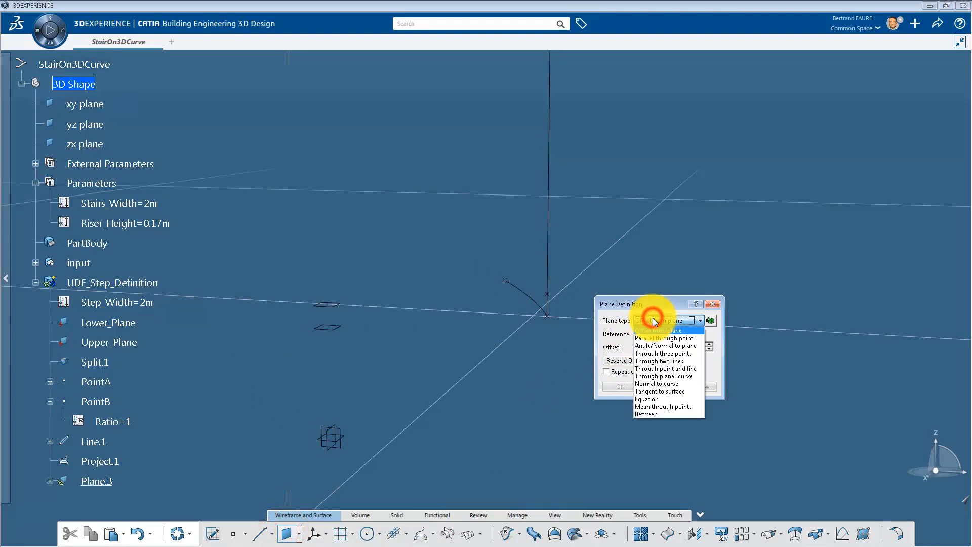
click(664, 384)
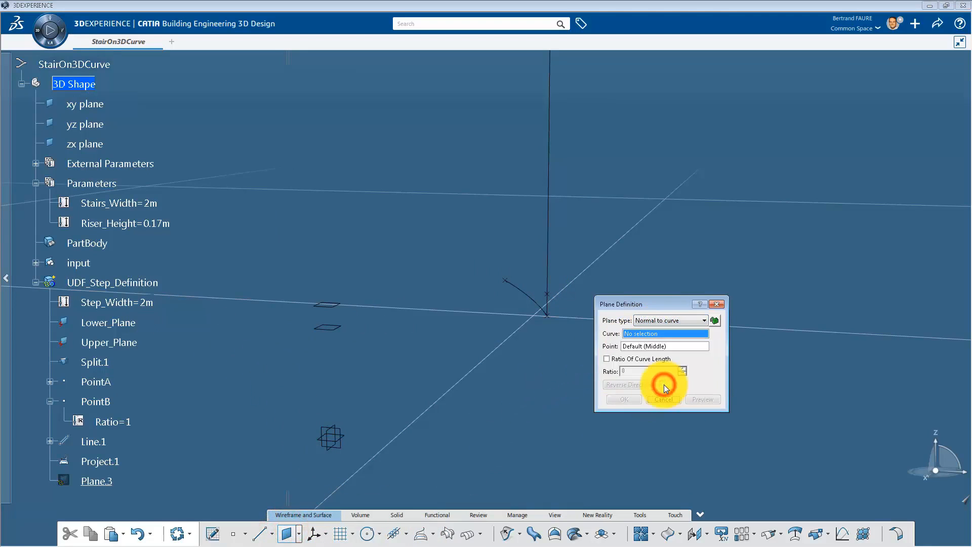
click(548, 238)
click(548, 316)
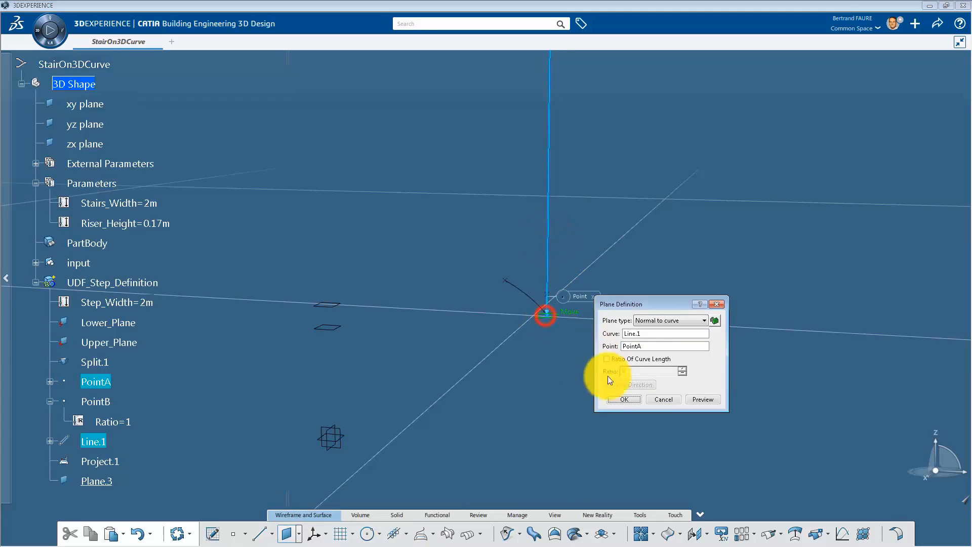
click(615, 397)
Start a line-profile swept surface with reference surface, using Split.1 as guide curve and Plane.3 as the reference surface.
click(536, 529)
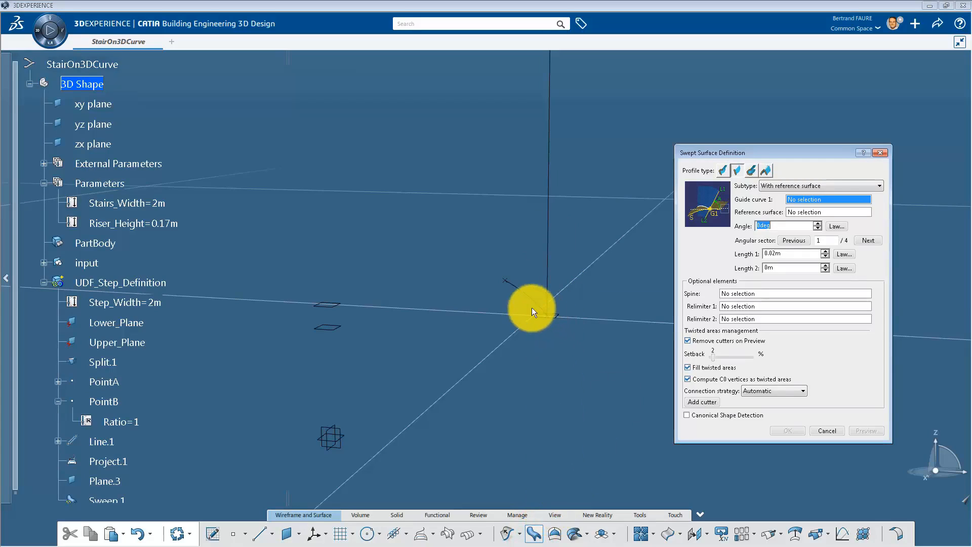
click(532, 298)
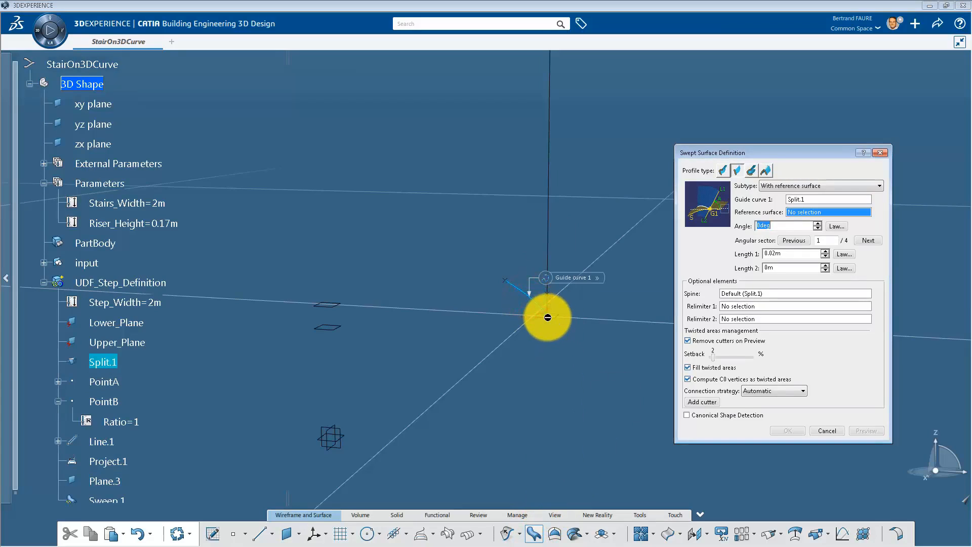
click(549, 317)
Drive the sweep's Length 1 and Length 2 with the formula Step_Width/2 and create the swept surface.
right_click(779, 253)
click(785, 258)
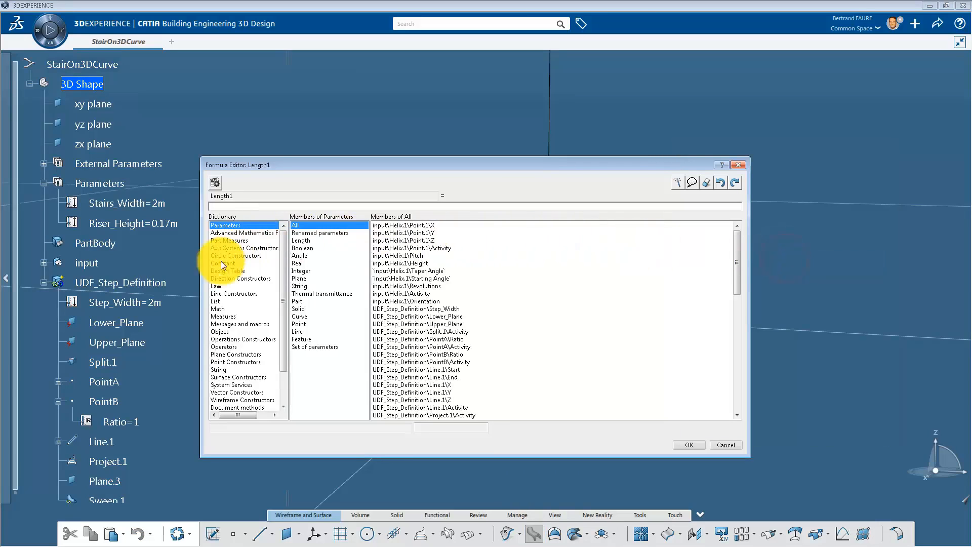
click(147, 302)
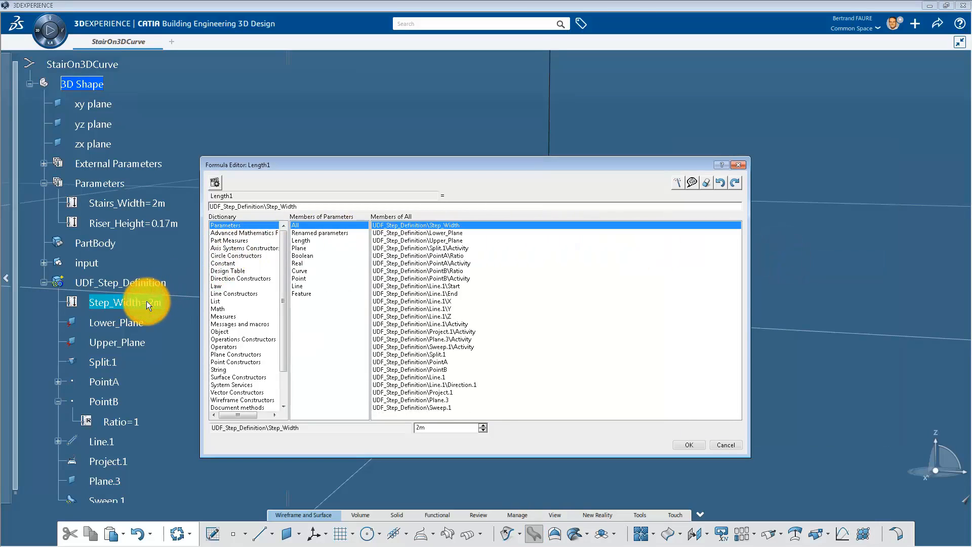
key(Return)
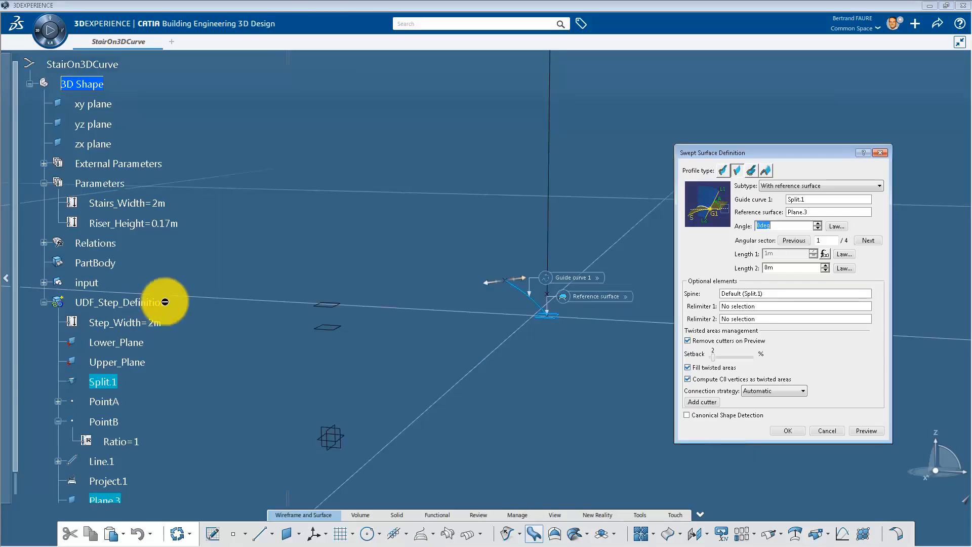
right_click(786, 268)
click(805, 279)
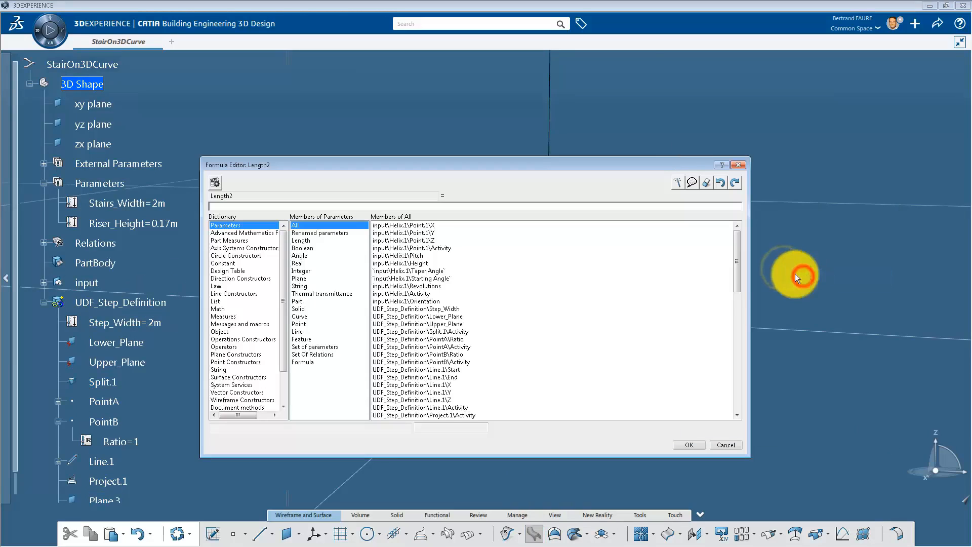
click(152, 322)
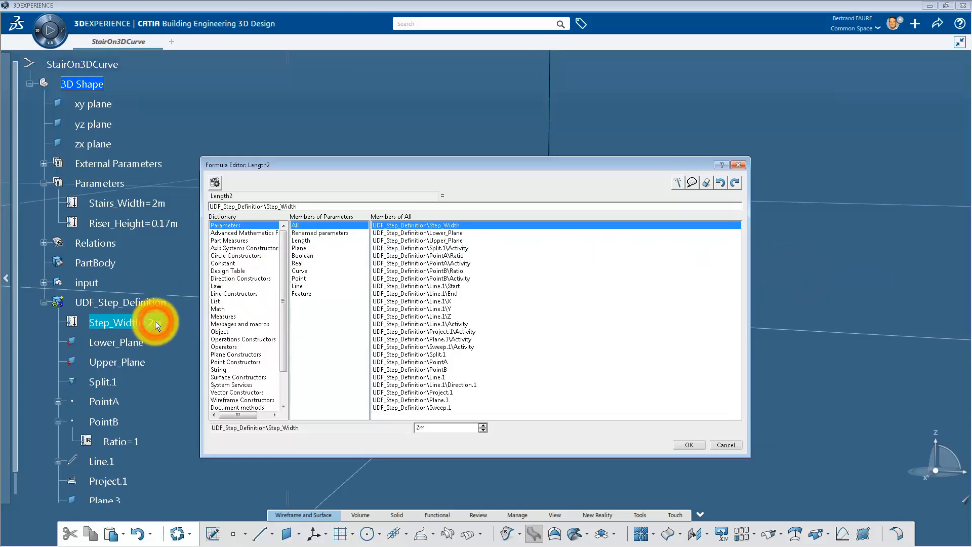
text(/2)
key(Return)
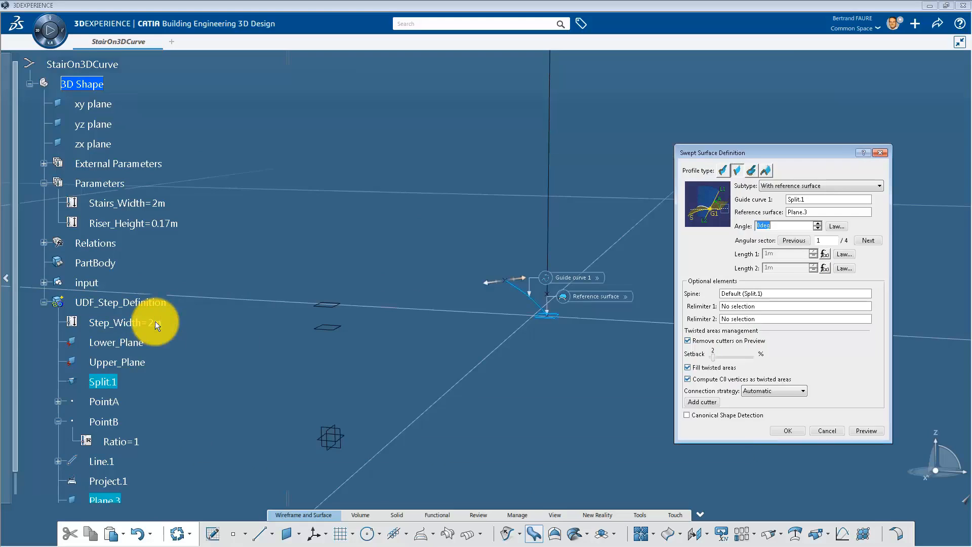
click(786, 431)
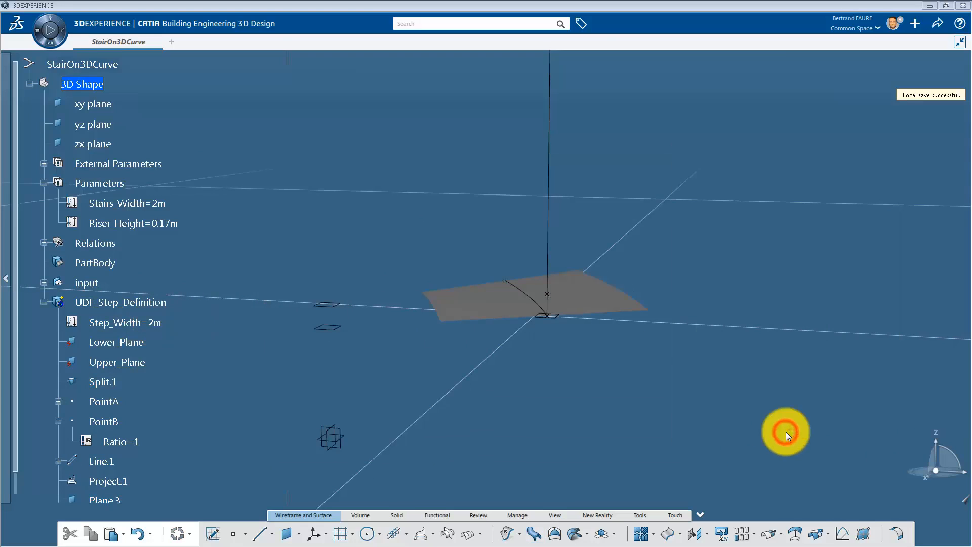
Create a boundary curve around the edges of the swept surface.
click(670, 534)
click(596, 306)
click(857, 526)
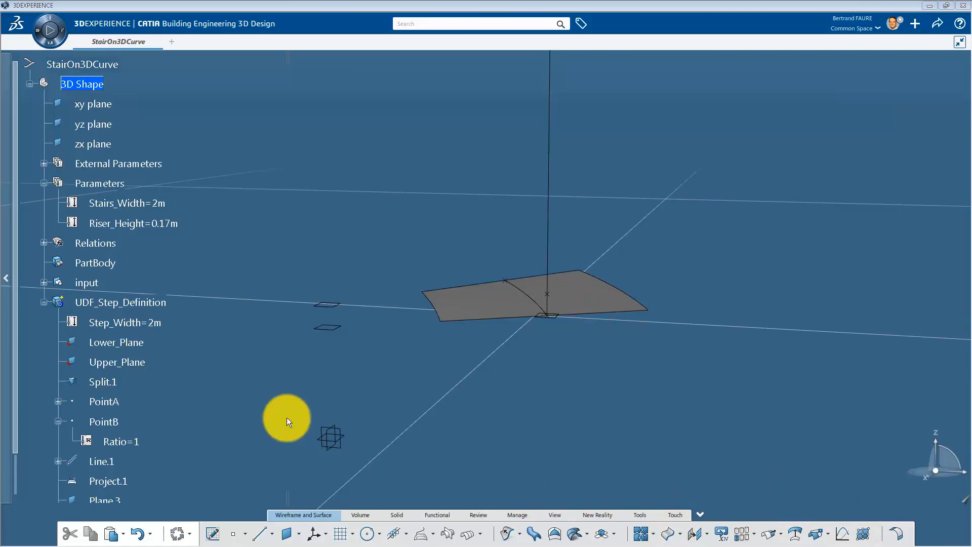
Project Boundary.1 normally onto the horizontal plane Plane.3 through PointA.
drag(15, 373, 61, 254)
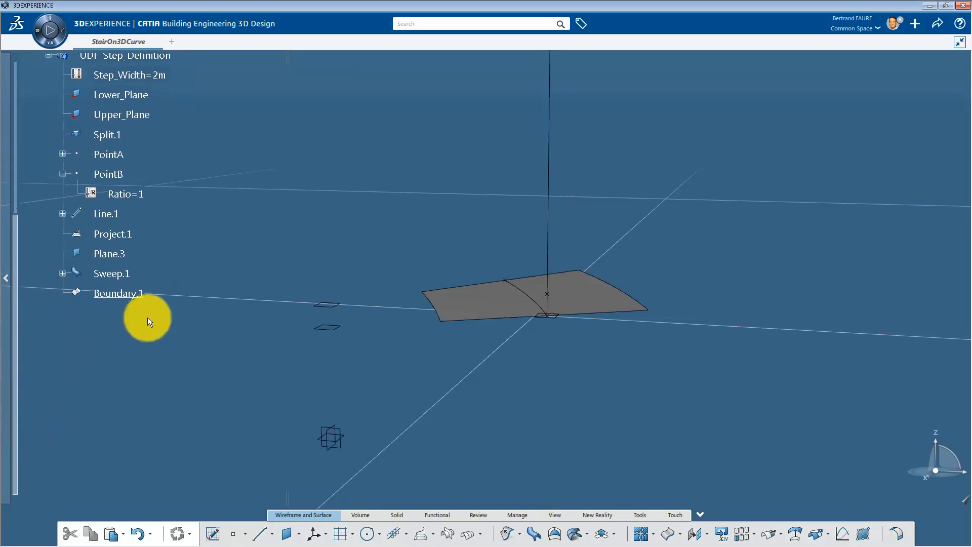
click(121, 293)
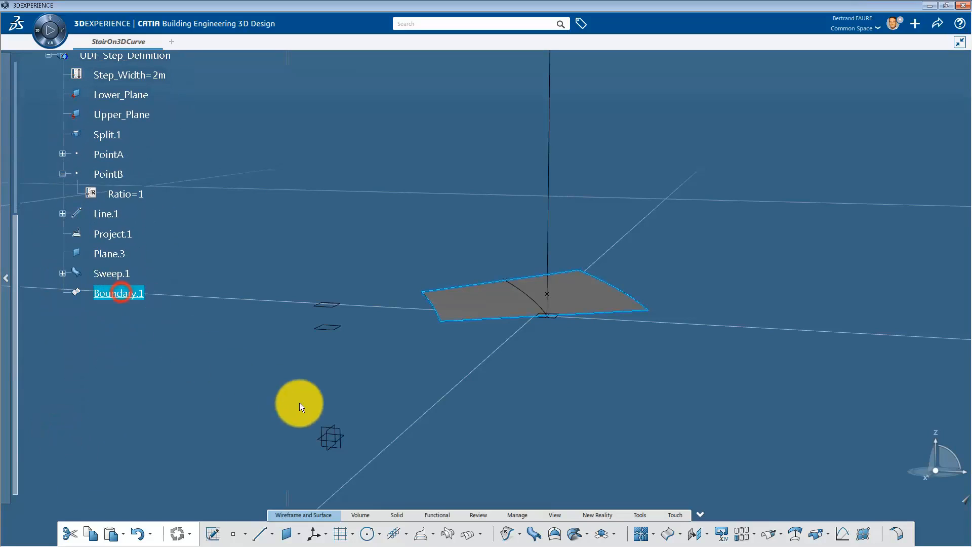
click(419, 535)
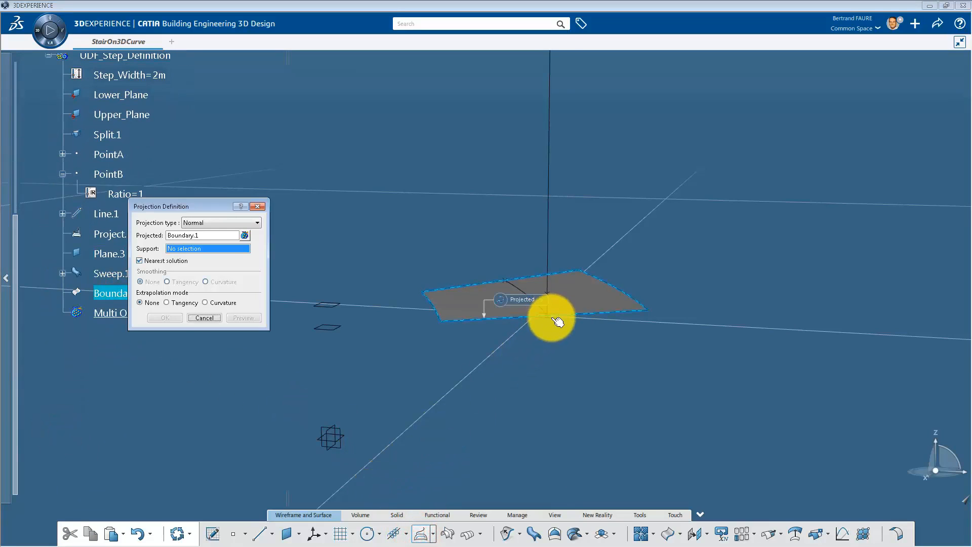
click(101, 253)
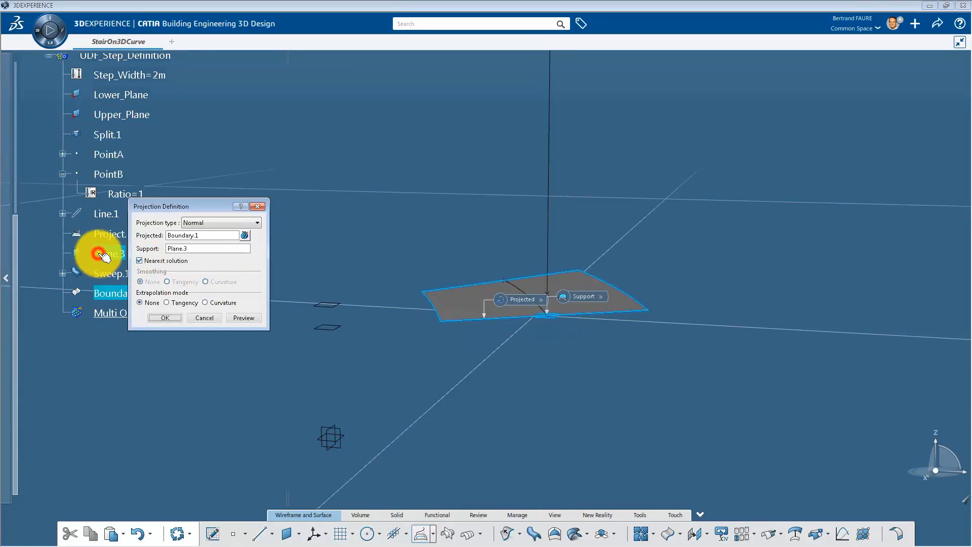
click(164, 318)
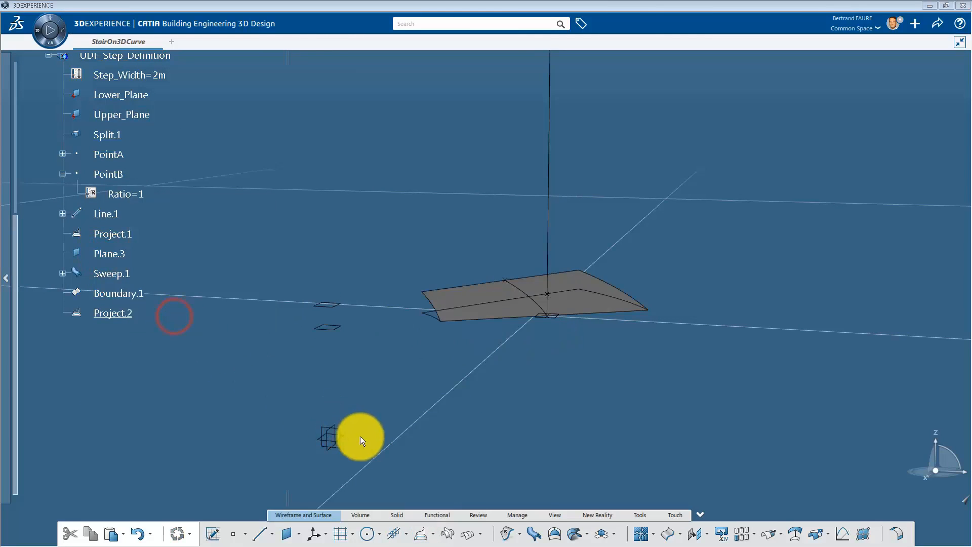
Translate the swept surface Sweep.1 point to point, from the projected point Project.1 to PointA.
click(695, 533)
click(562, 298)
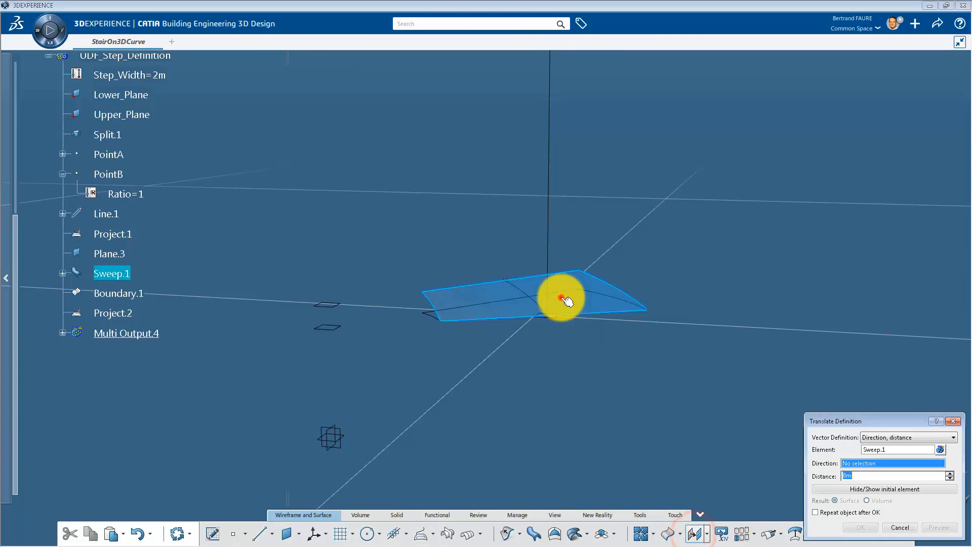
click(874, 440)
click(883, 453)
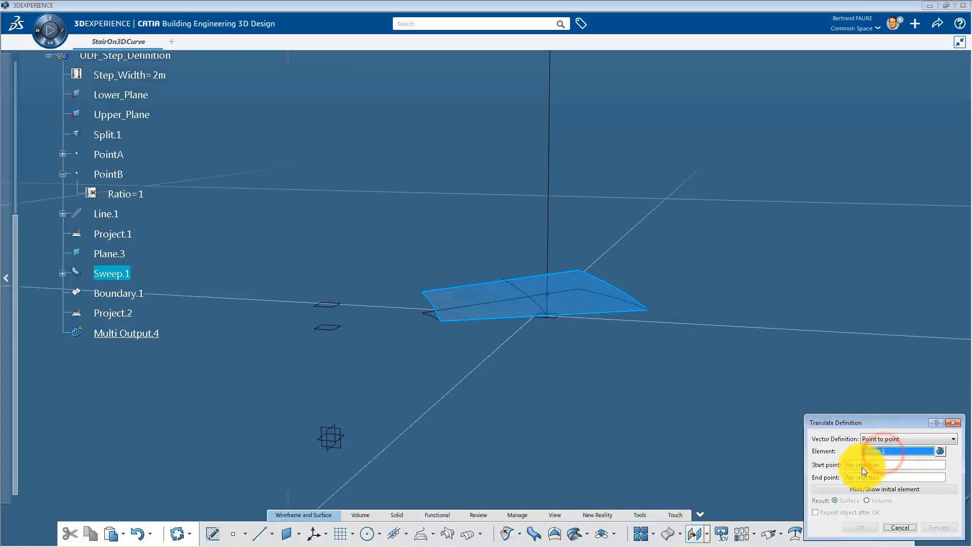
click(547, 293)
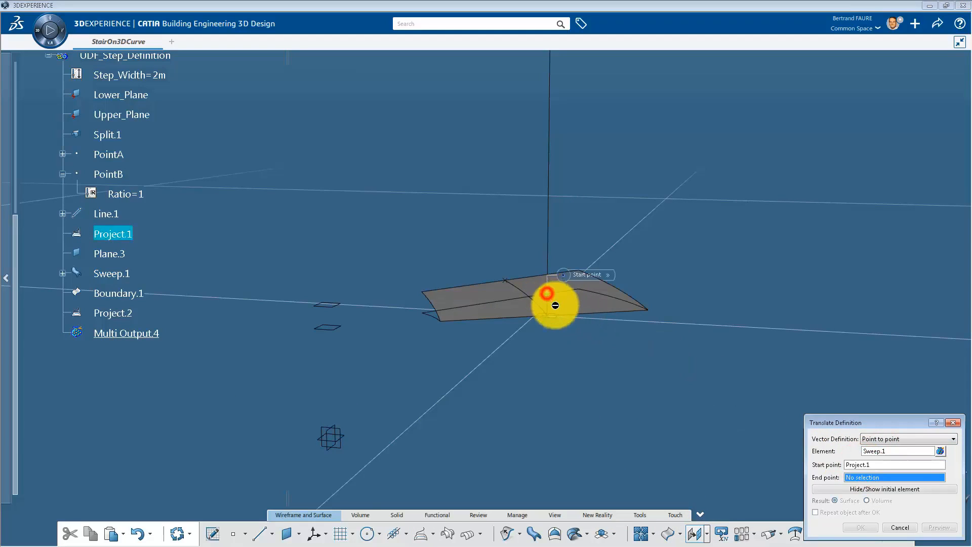
click(547, 316)
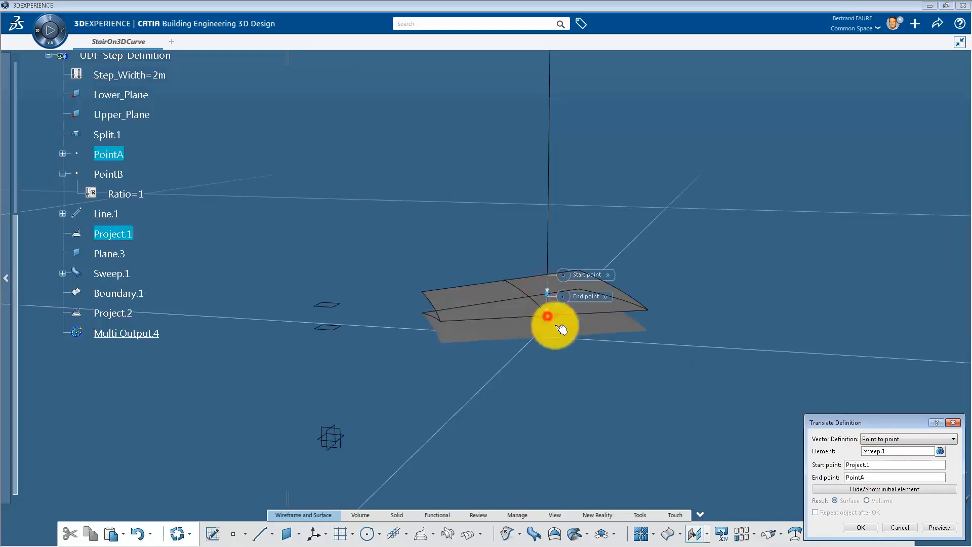
click(866, 528)
Start a pad from the projected profile Project.2 with its first limit up to the plane Upper_Plane.
click(393, 515)
click(319, 535)
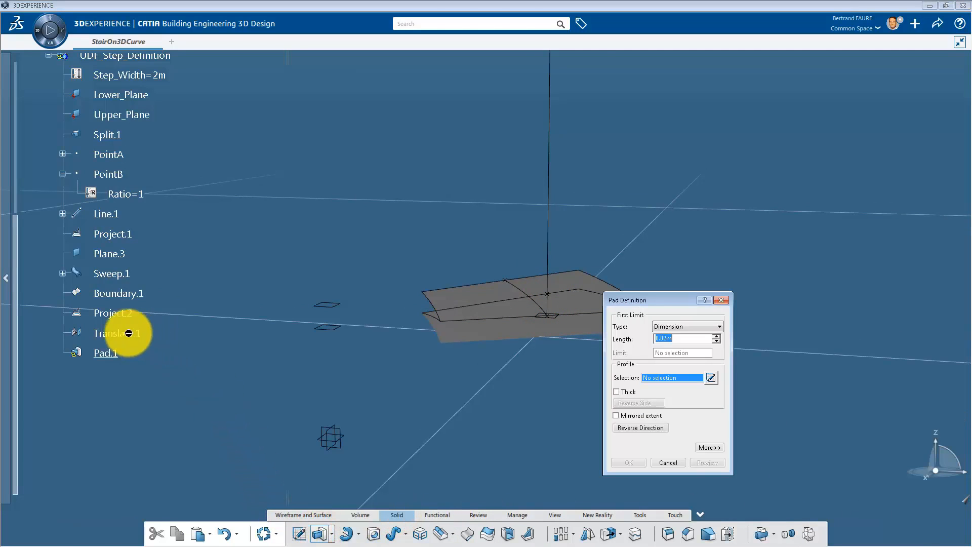
click(121, 317)
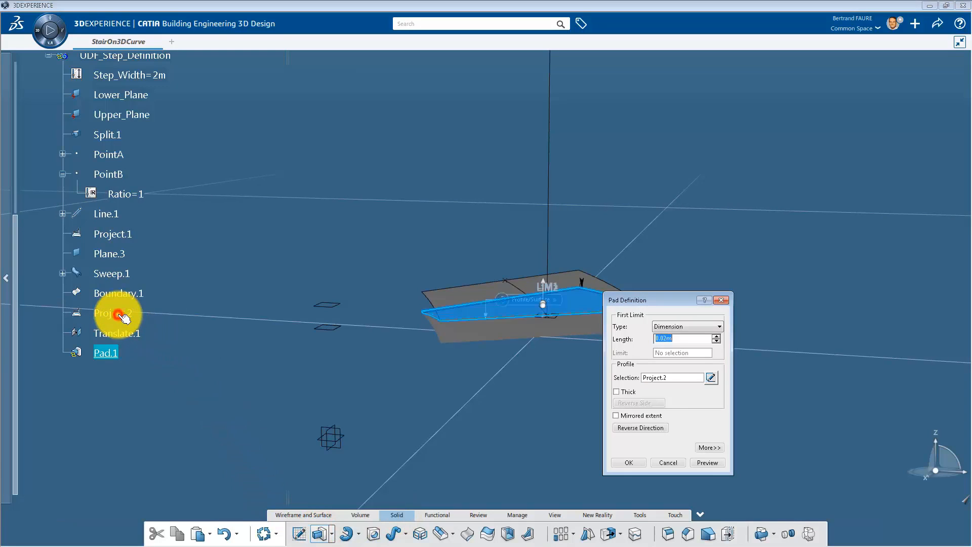
click(680, 330)
click(681, 359)
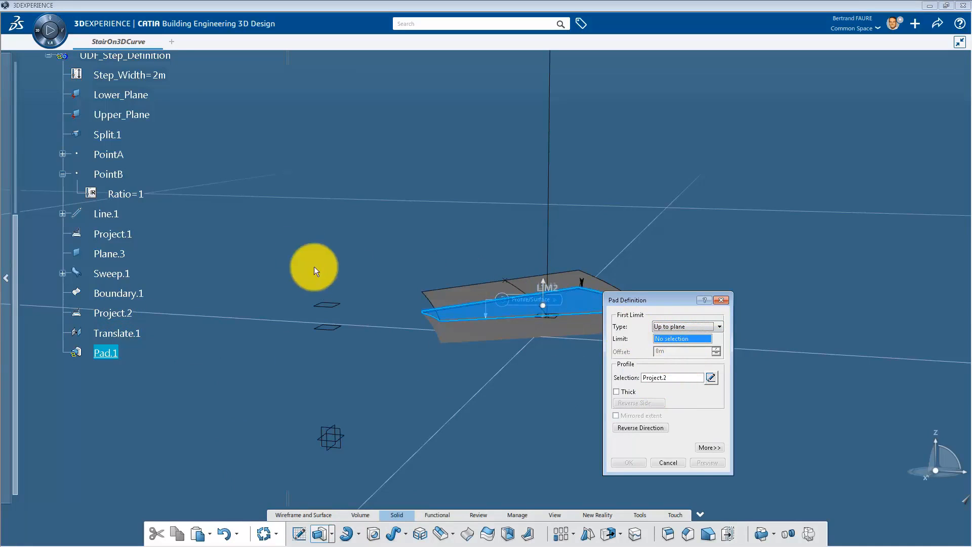
click(138, 117)
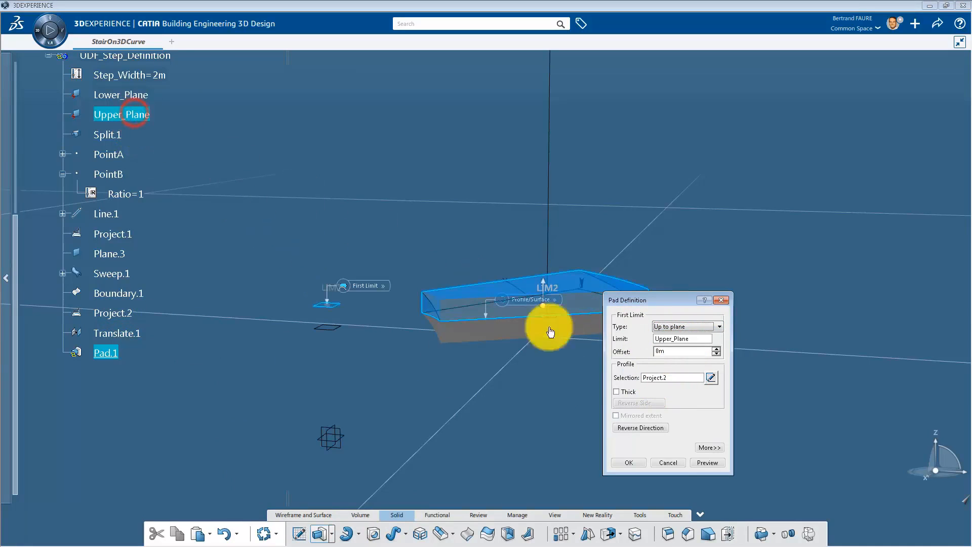
Set the pad's second limit up to the translated surface Translate.1 and create the solid.
click(720, 447)
click(772, 325)
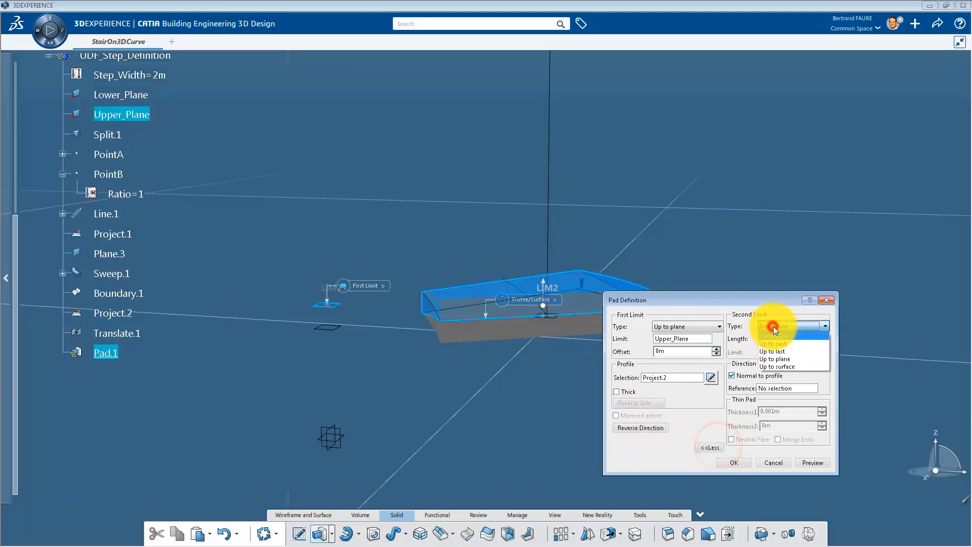
click(777, 366)
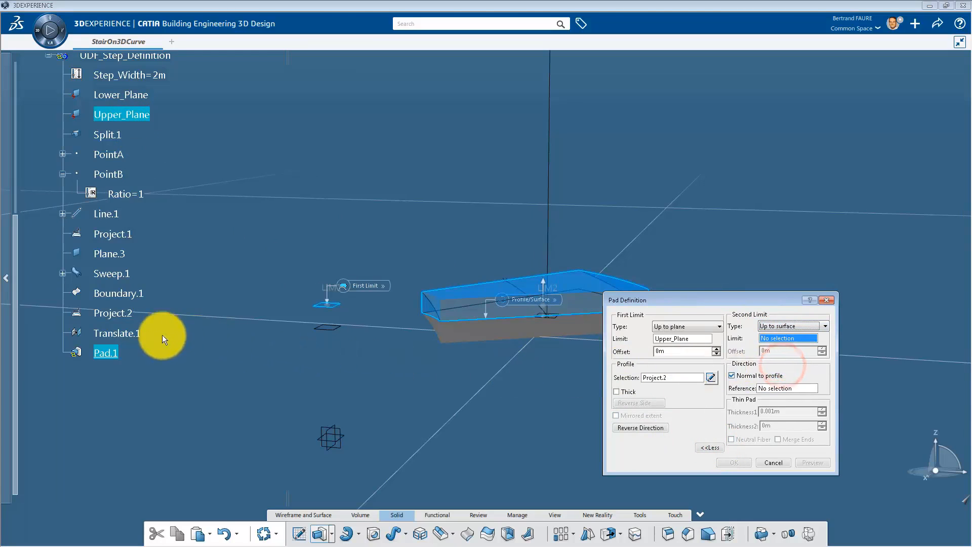
click(121, 332)
click(742, 464)
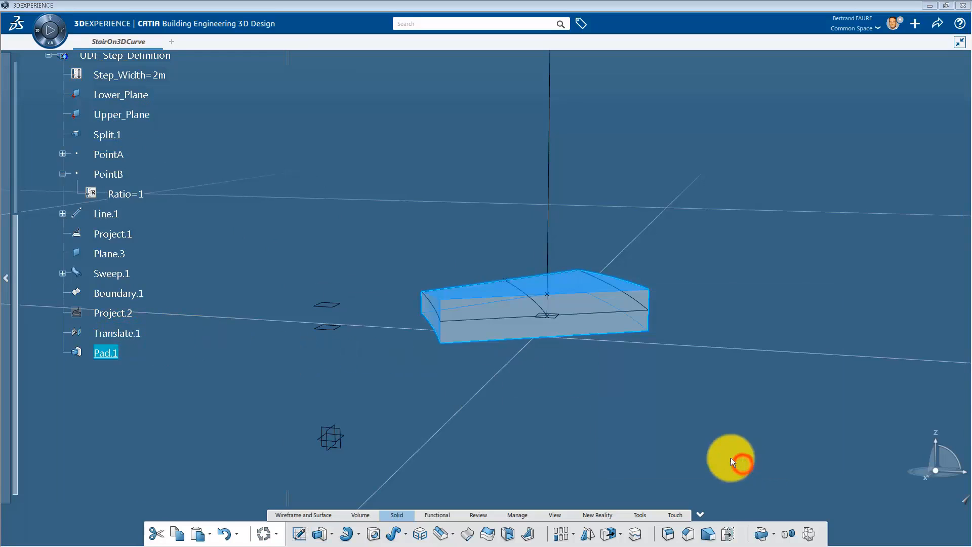
click(562, 421)
middle_drag(417, 379, 510, 383)
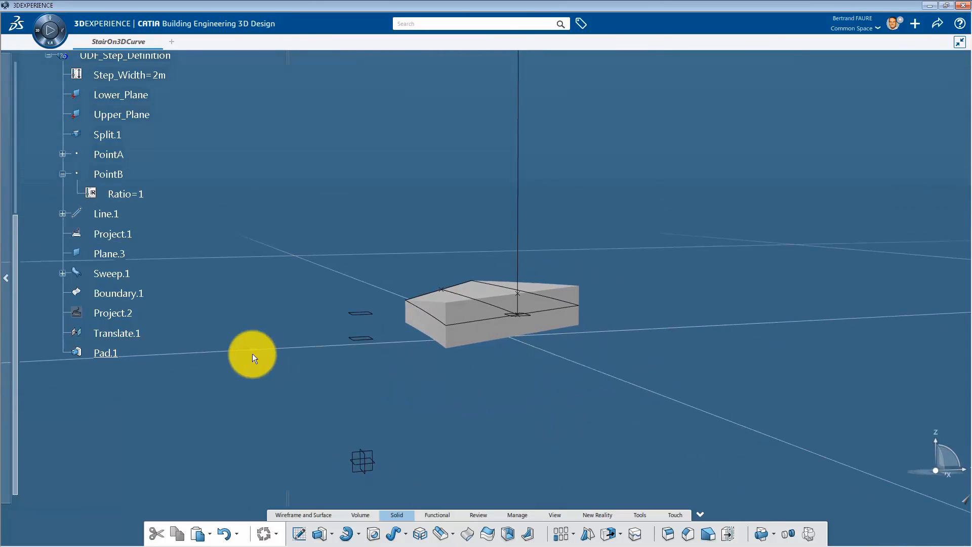
Move the Relations set with its two width formulas into Sweep.1 and expand its contents.
scroll(252, 355, up, 1)
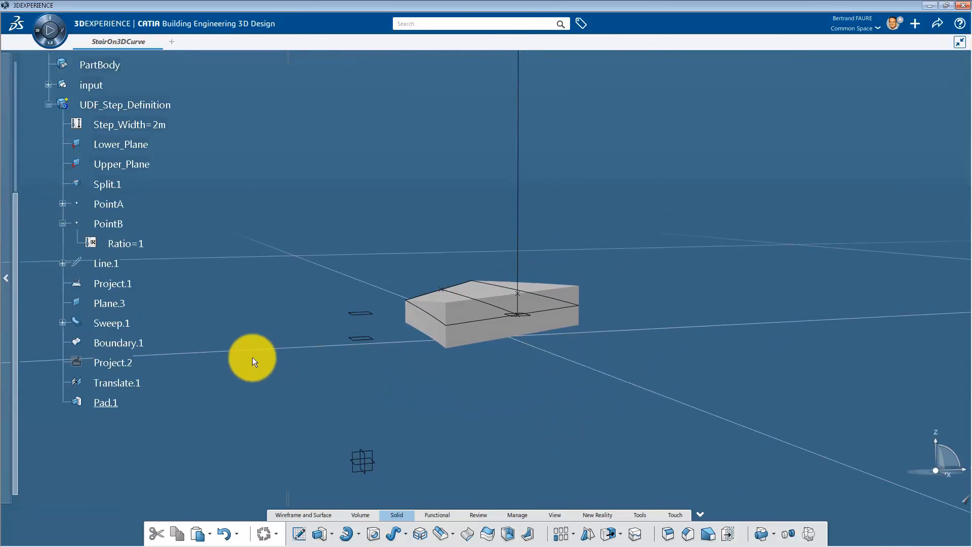
click(631, 514)
scroll(208, 298, up, 1)
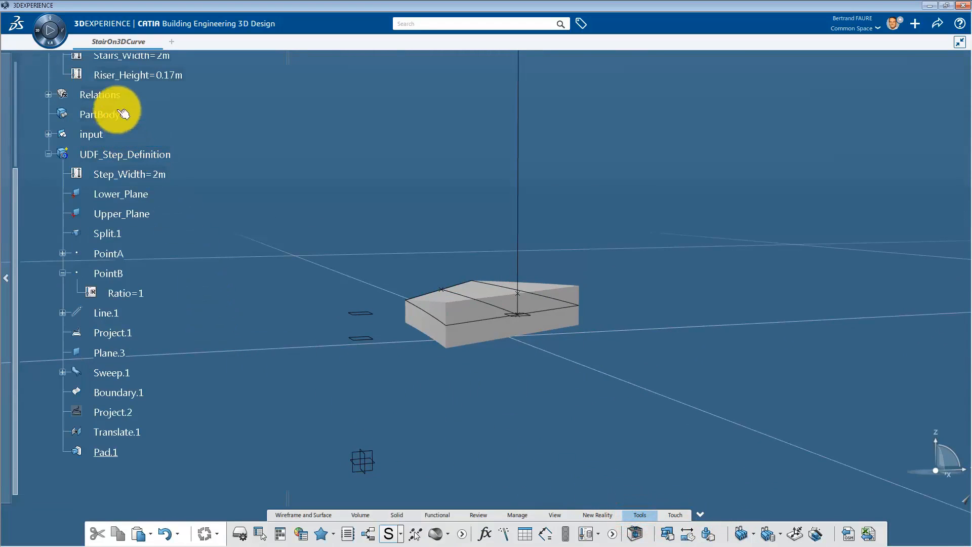
click(48, 95)
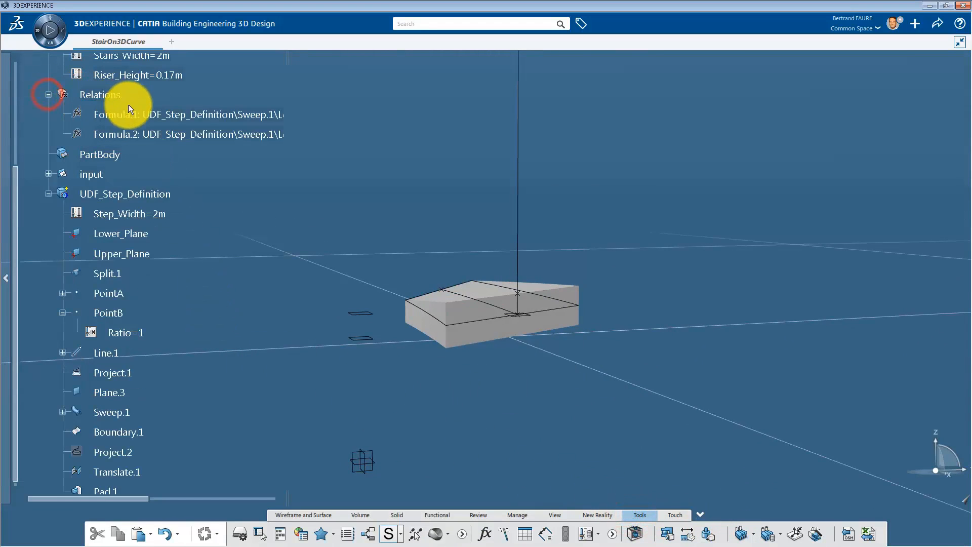
drag(96, 98, 120, 412)
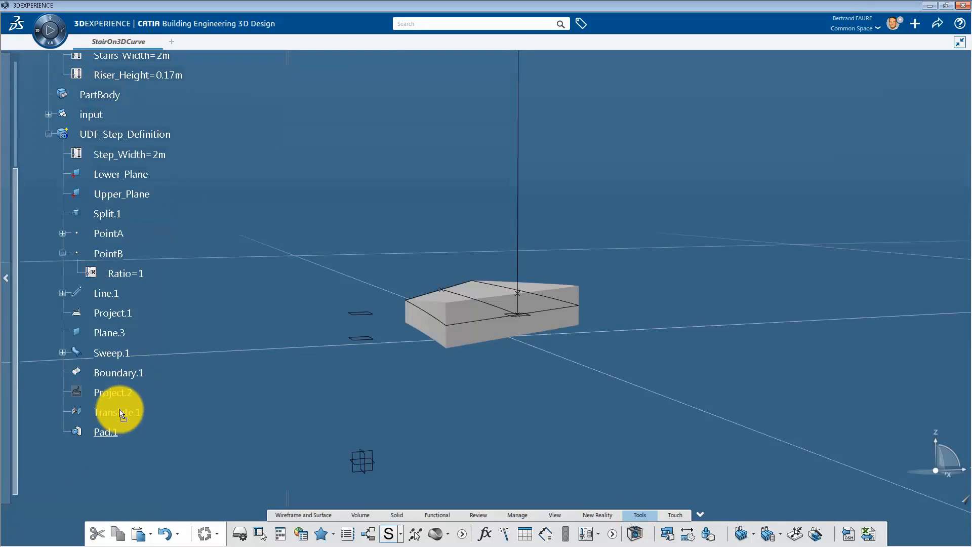
click(63, 352)
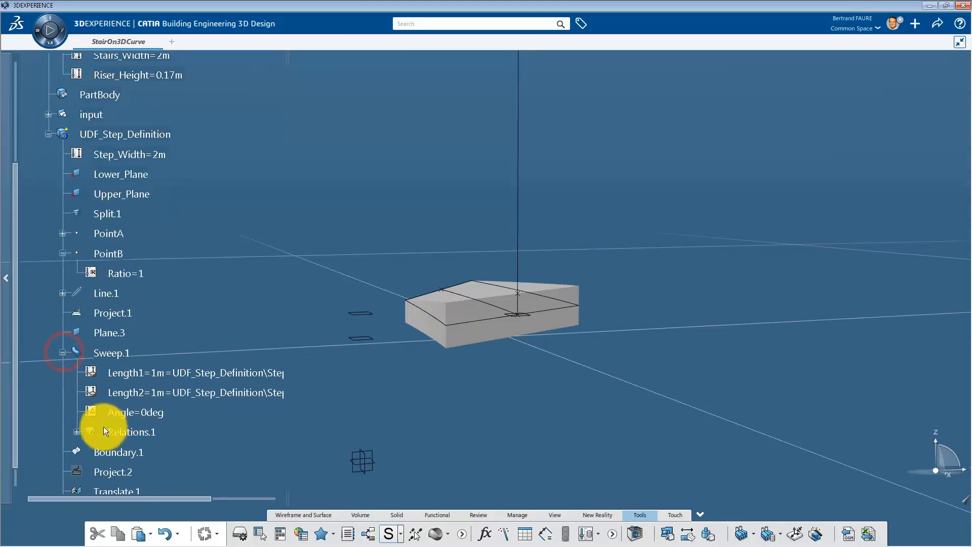
click(77, 433)
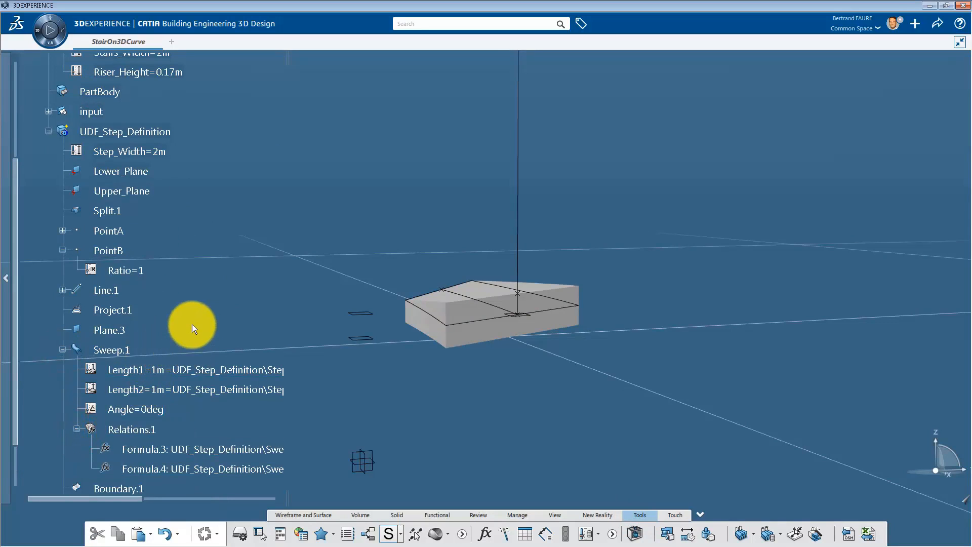
Rename the pad as StepPad.
scroll(189, 329, down, 2)
right_click(108, 448)
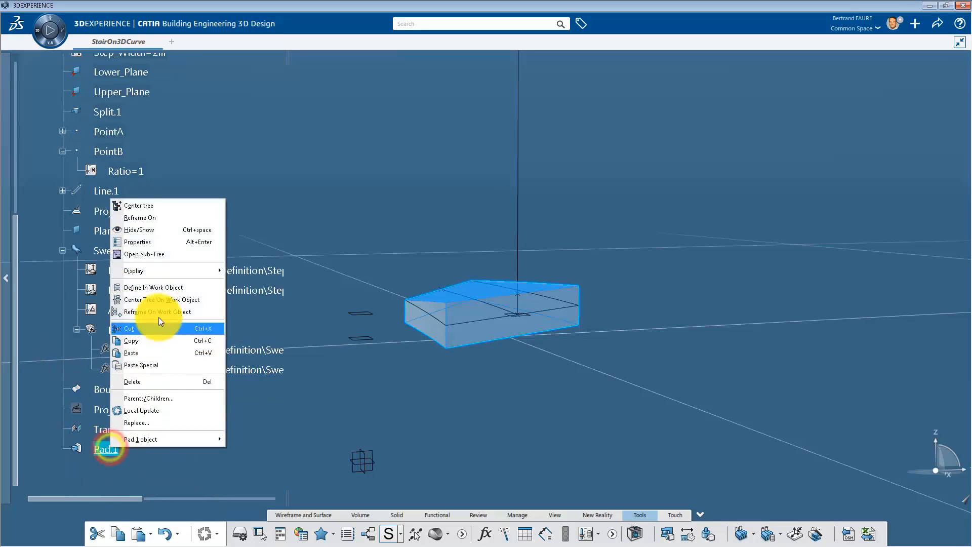
click(155, 242)
text(StepPad)
key(Return)
Hide the construction elements Translate.1, Boundary.1, Sweep.1, Plane.3, Project.1, Line.1, PointB, PointA and Split.1.
click(123, 429)
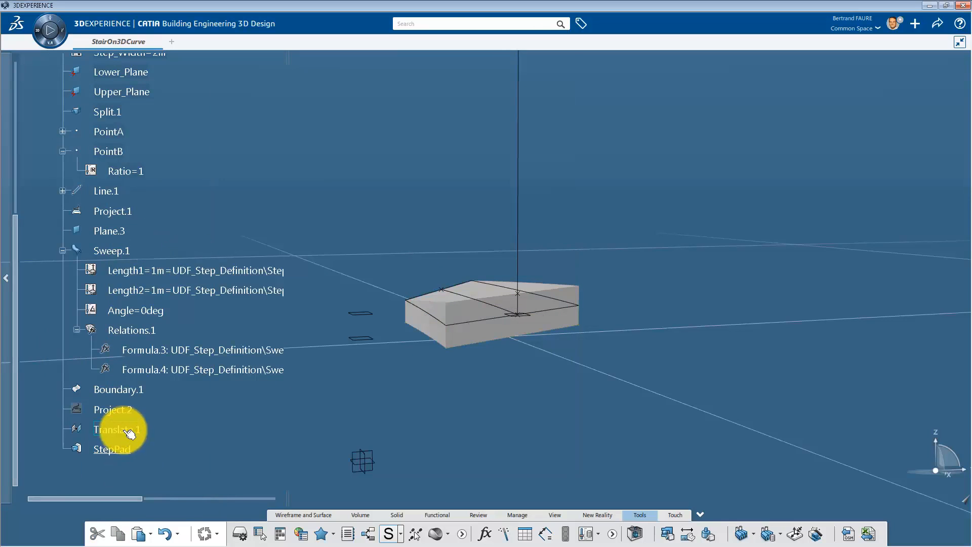
ctrl+click(116, 390)
click(62, 250)
ctrl+click(105, 251)
ctrl+click(108, 231)
ctrl+click(112, 211)
ctrl+click(110, 190)
scroll(116, 238, up, 1)
ctrl+click(109, 201)
ctrl+click(109, 182)
right_click(107, 160)
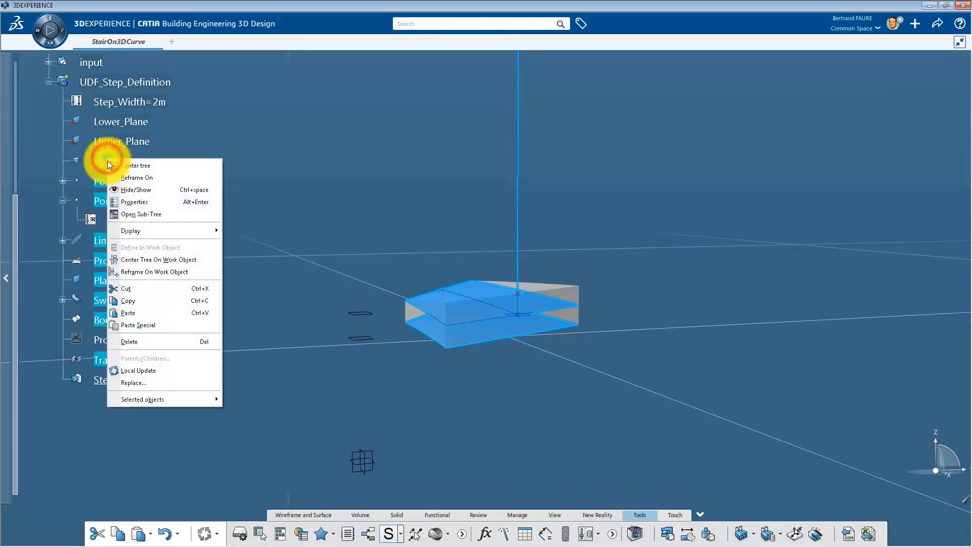
click(125, 189)
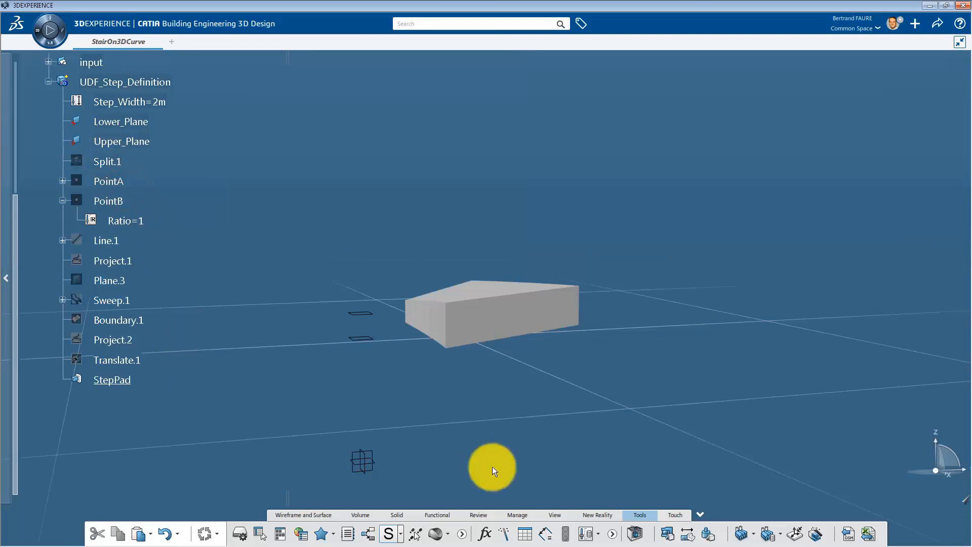
Define a user feature containing StepPad, all its construction elements from Translate.1 back to Split.1, and the Step_Width parameter.
click(753, 534)
click(750, 511)
click(101, 380)
click(113, 360)
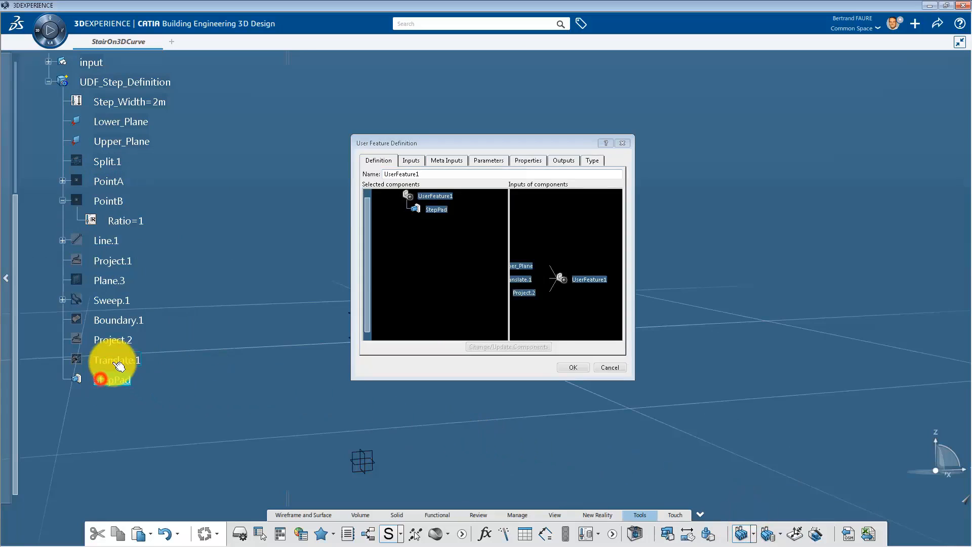
click(112, 340)
click(117, 320)
click(111, 300)
click(109, 280)
click(113, 261)
click(114, 242)
click(108, 201)
click(108, 181)
click(112, 162)
click(159, 103)
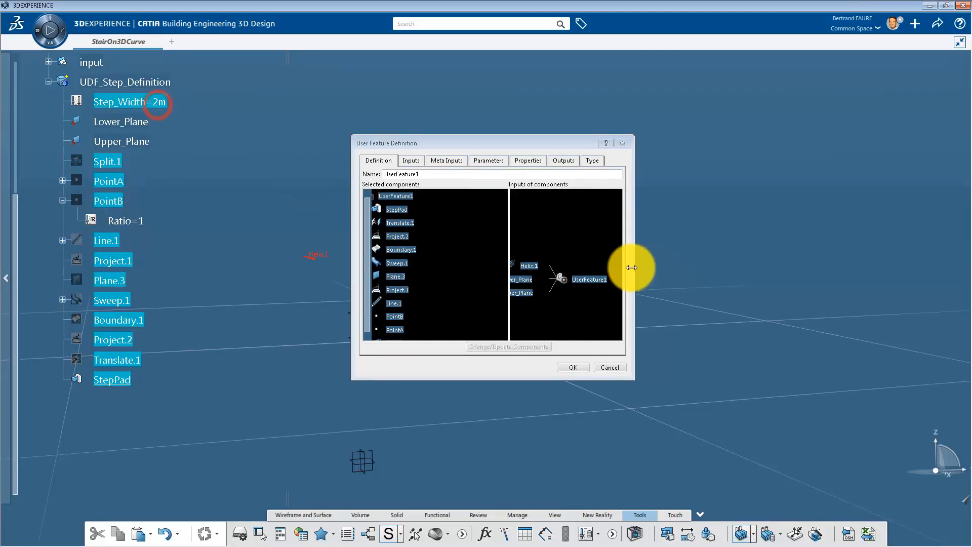
Widen the user feature definition dialog and name the feature UDF_Step.
drag(635, 265, 703, 273)
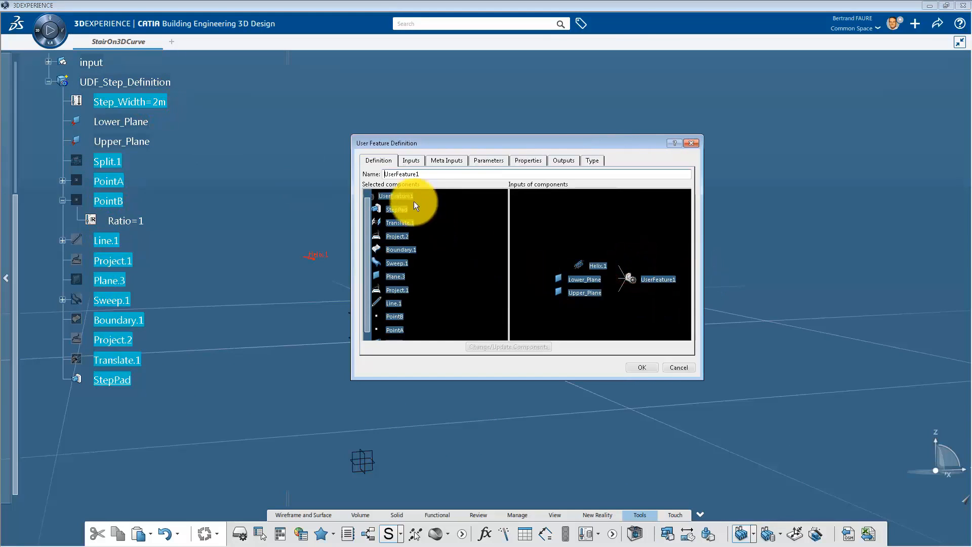
double_click(410, 173)
text(UDF_Step)
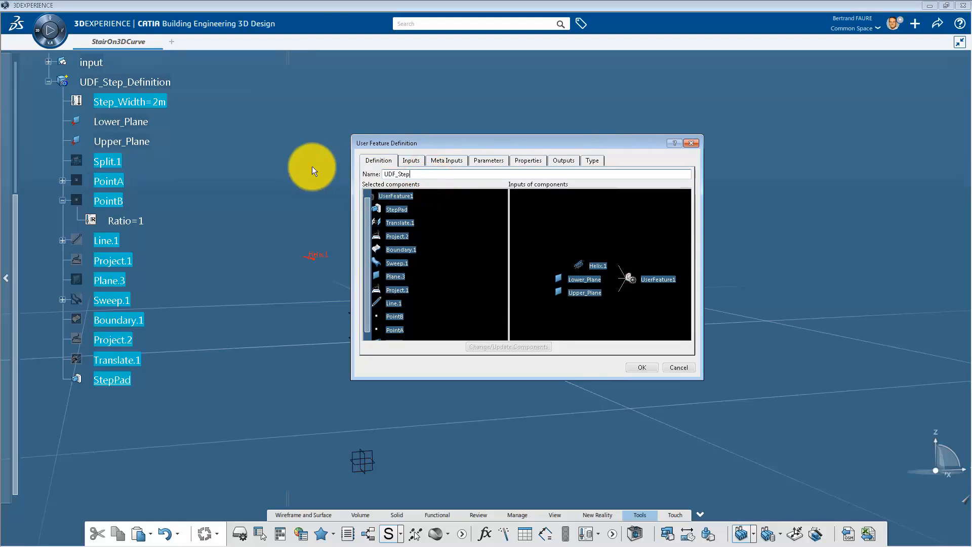
Review the user feature's plane inputs and rename its Helix.1 input as 3DCurve.
click(413, 160)
click(553, 238)
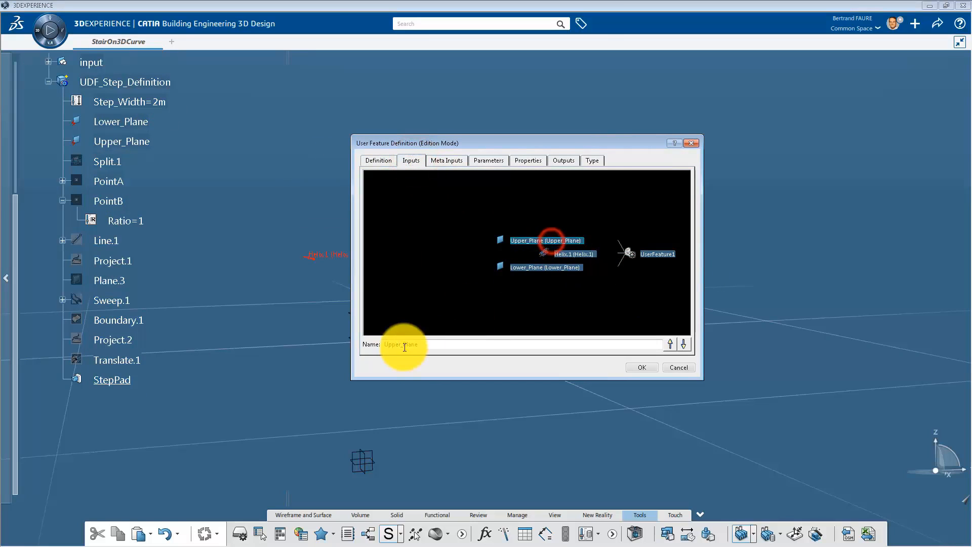
click(533, 267)
click(571, 253)
drag(418, 339, 357, 339)
text(3DCurve)
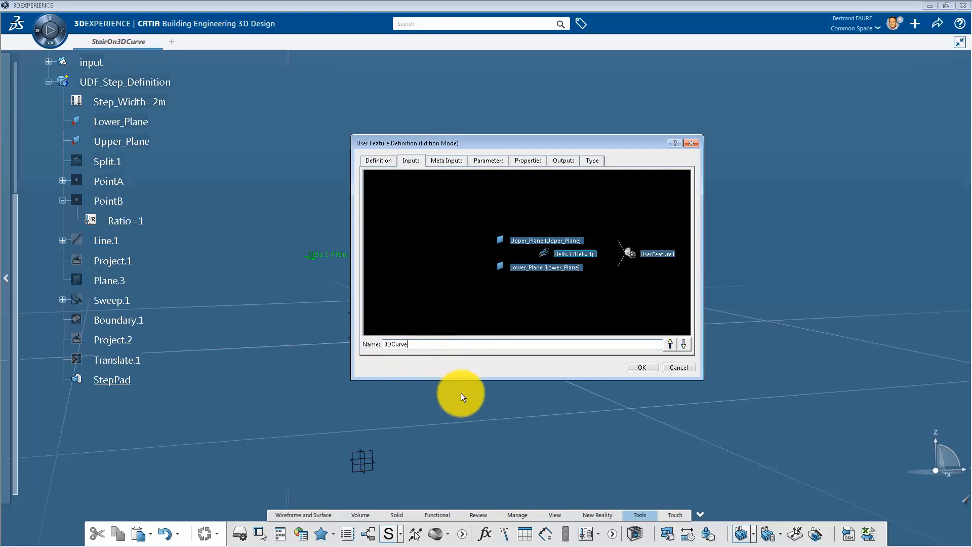
click(521, 298)
middle_drag(522, 298, 533, 283)
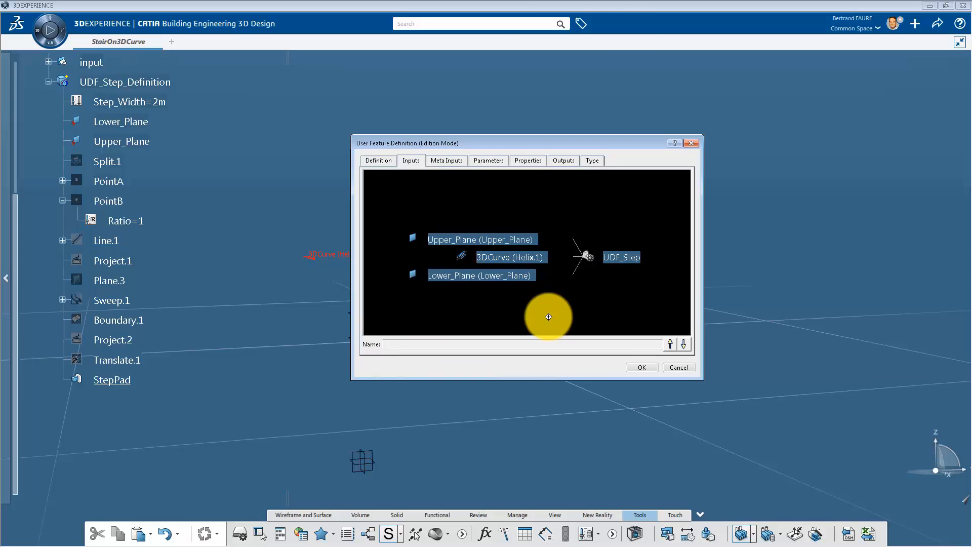
Capture a screenshot of the user feature definition dialog showing its inputs.
key(Print)
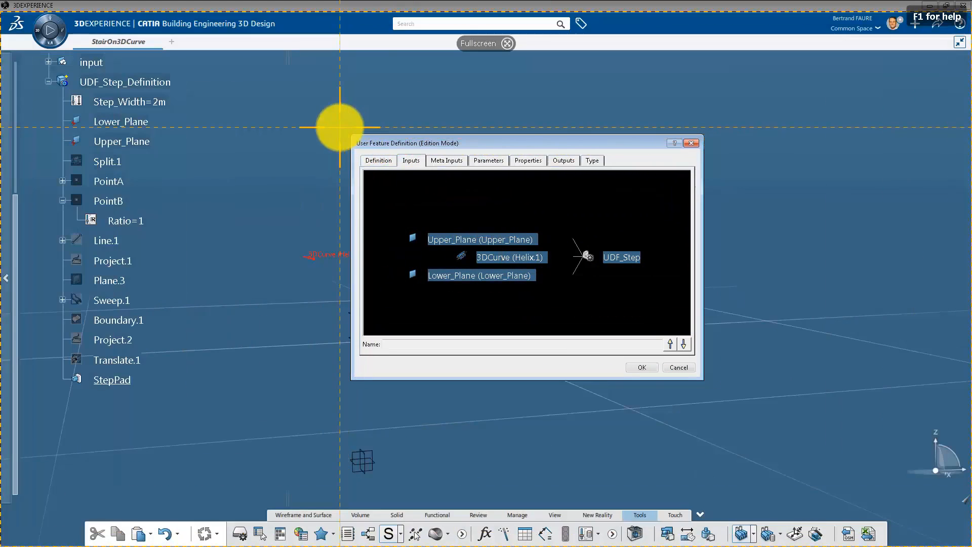
drag(342, 130, 715, 385)
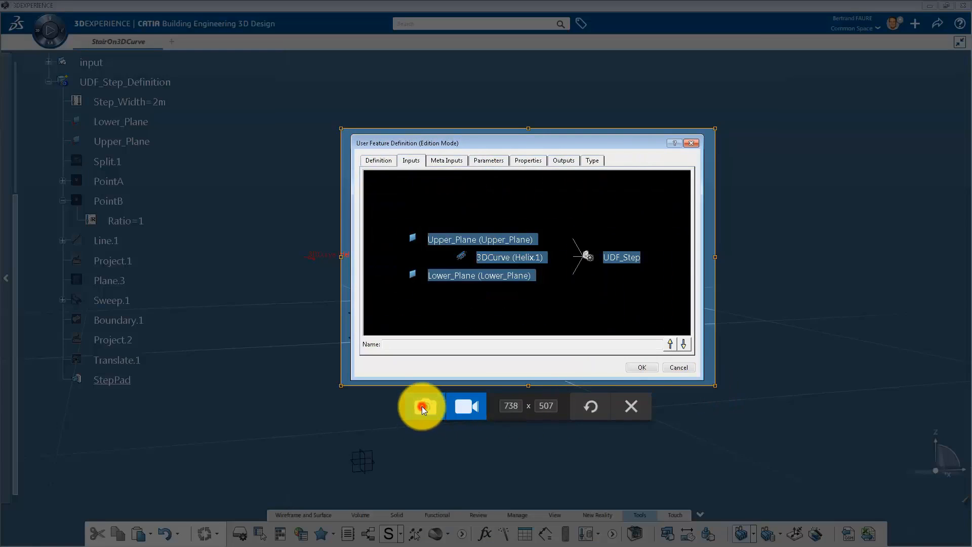
click(424, 406)
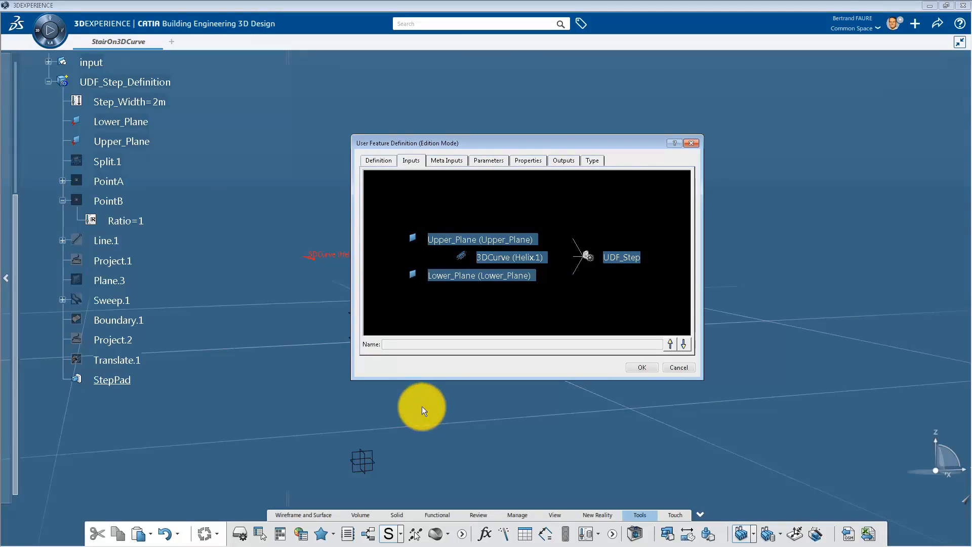
Publish the Step_Width parameter of the user feature.
click(484, 161)
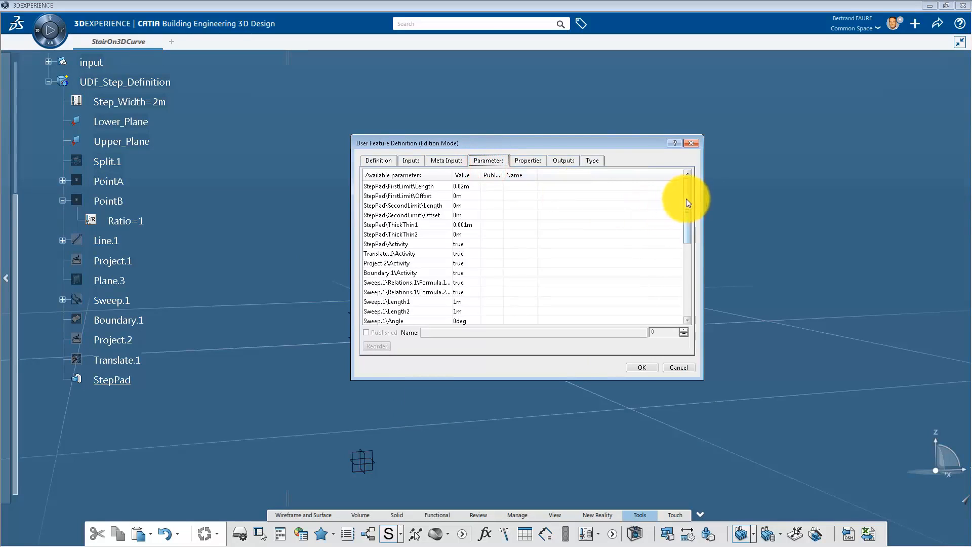
drag(687, 202, 691, 277)
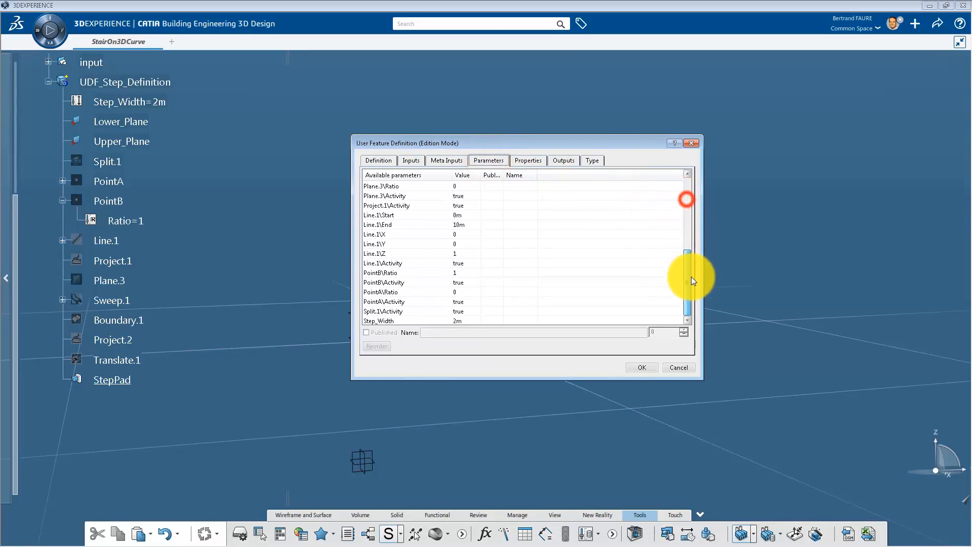
click(464, 321)
click(367, 332)
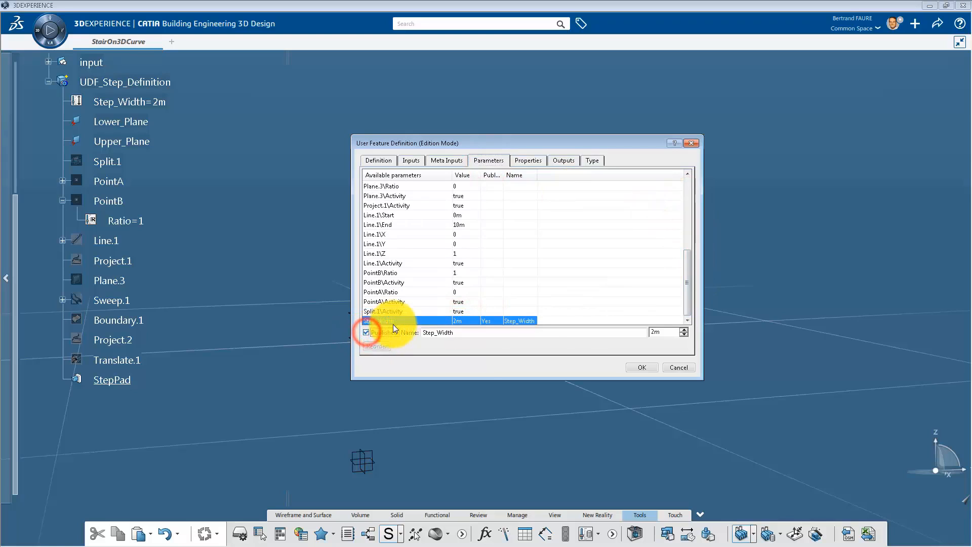
Capture a screenshot of the user feature definition dialog showing the published parameter.
key(Print)
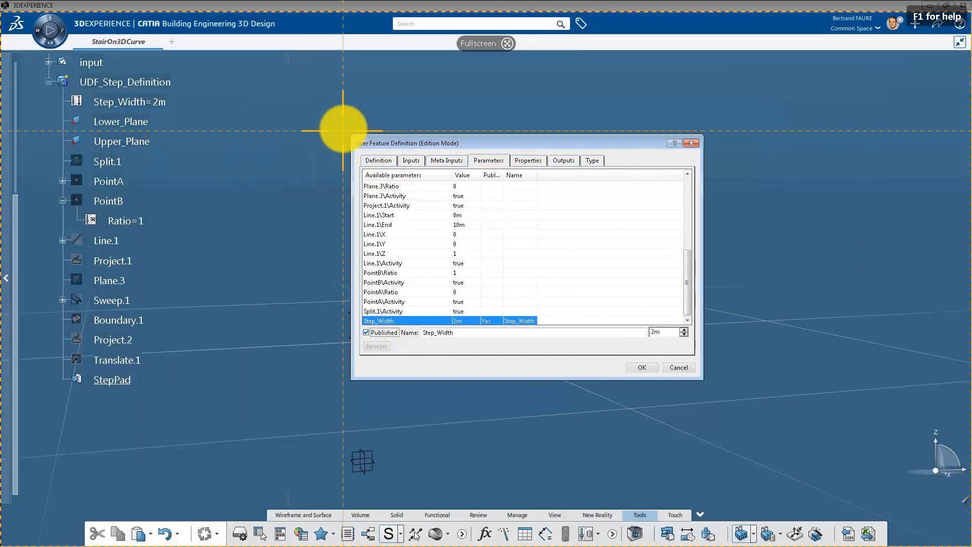
drag(345, 131, 706, 387)
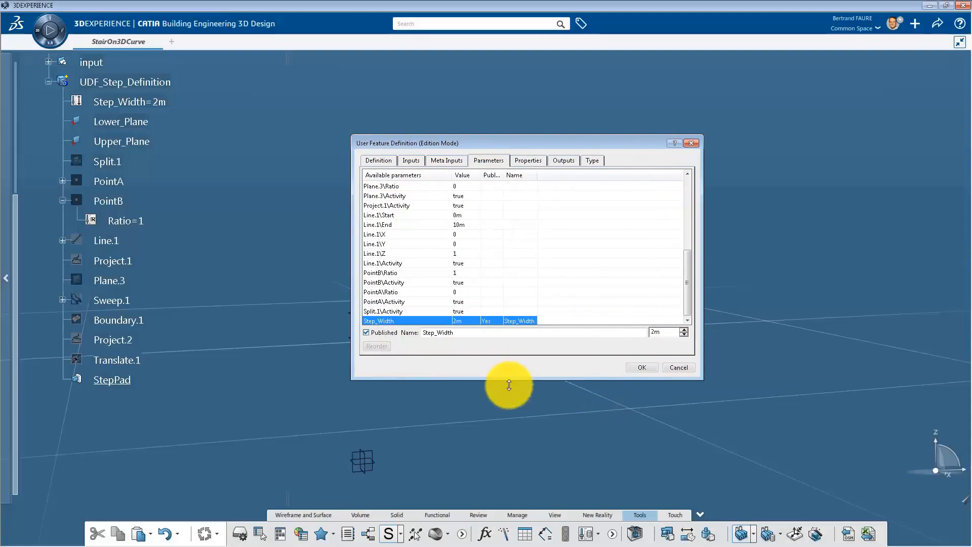
click(418, 410)
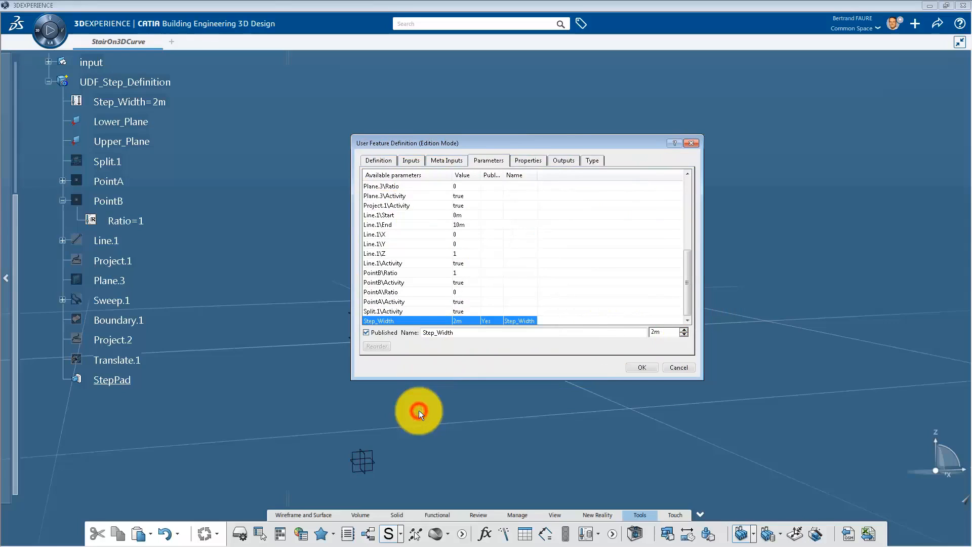
Check the user feature's main result output and confirm its definition.
click(563, 160)
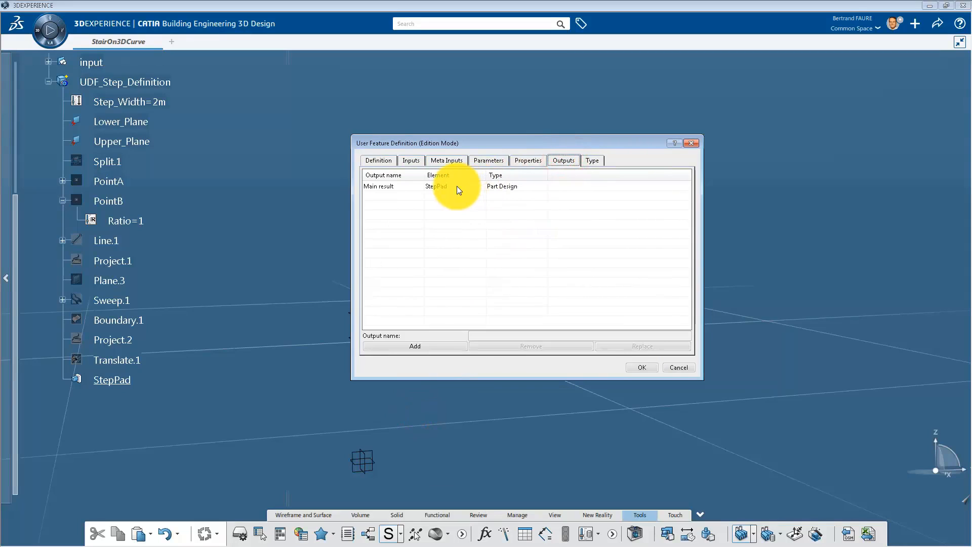
click(645, 369)
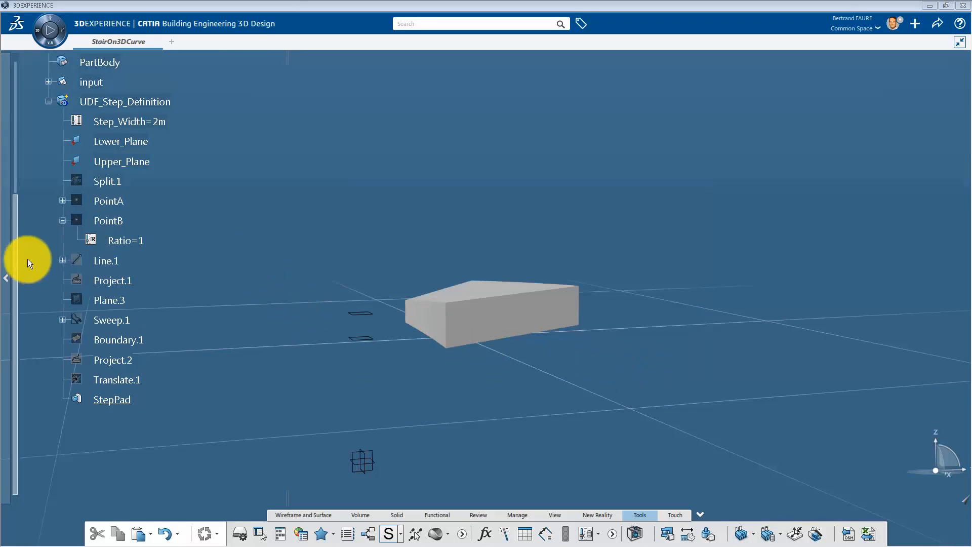
Expand KnowledgeTemplates and its UDF_Step entry in the tree to check the published parameter.
drag(17, 220, 48, 132)
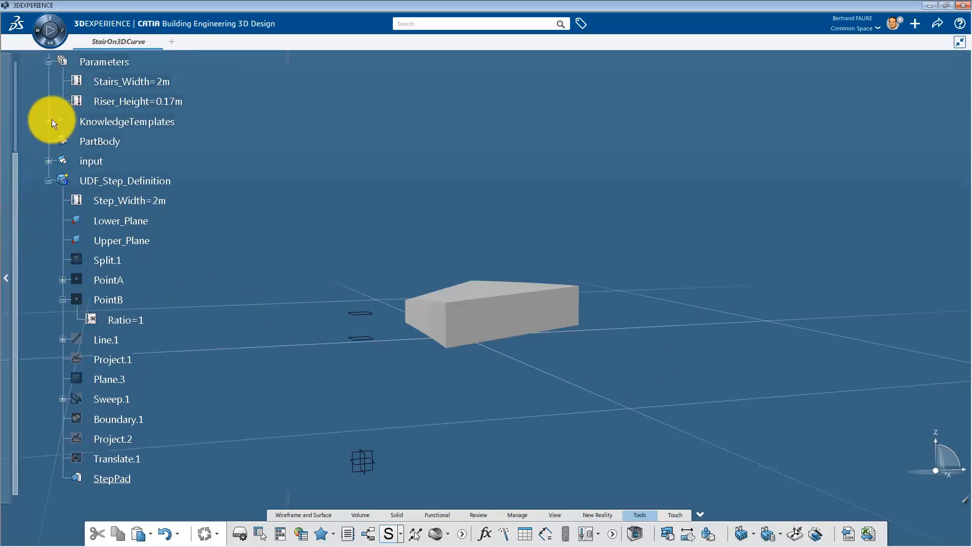
click(49, 121)
click(63, 141)
scroll(83, 104, down, 1)
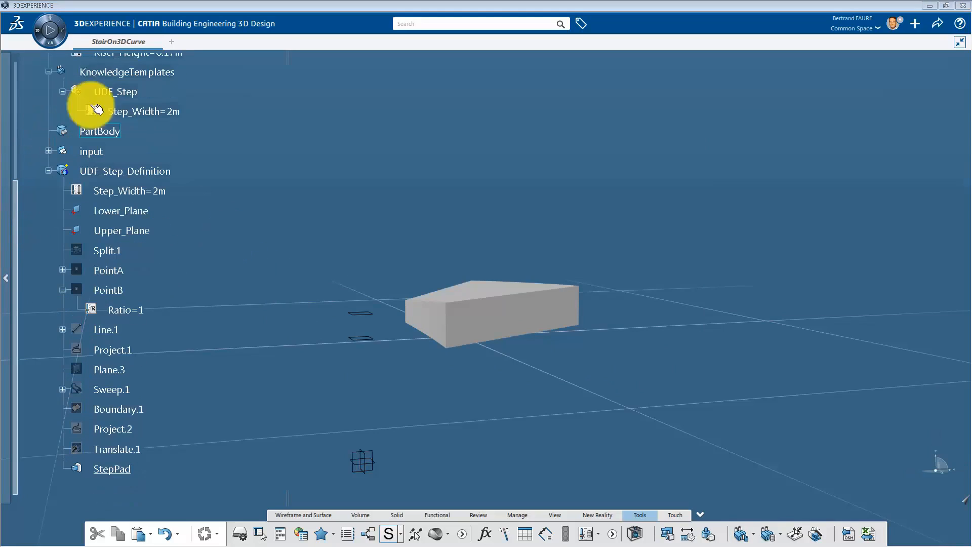
Search the available apps for "engine" and switch to Engineering Rules Capture.
click(37, 29)
click(254, 83)
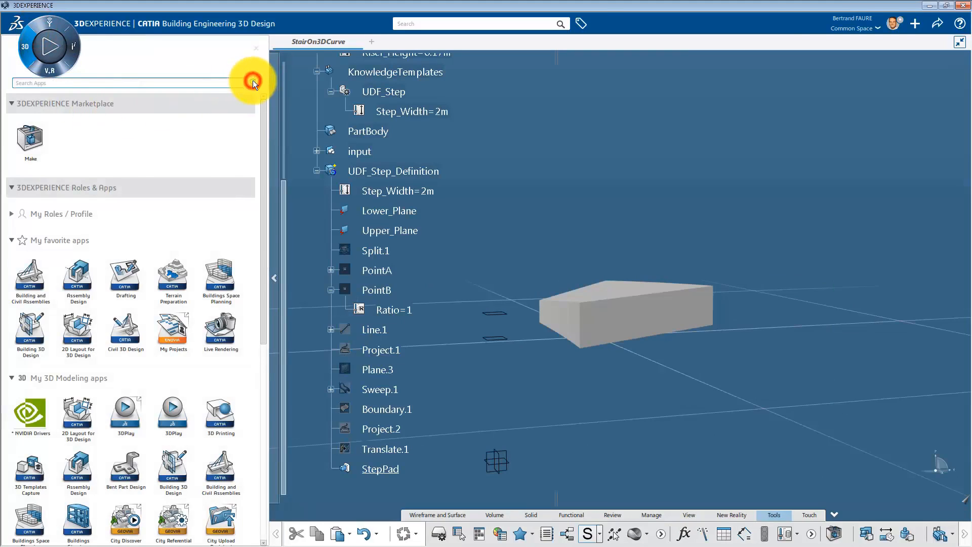
text(engine)
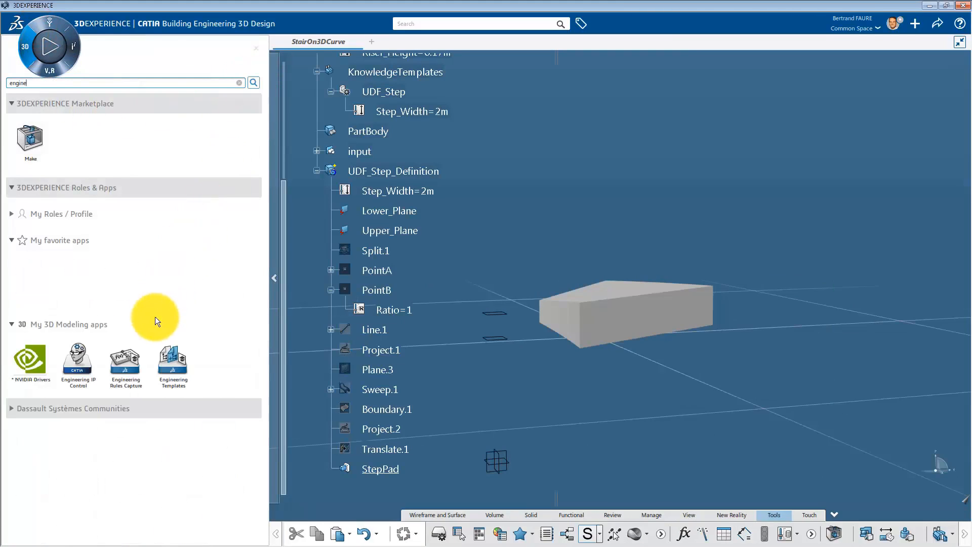
click(127, 362)
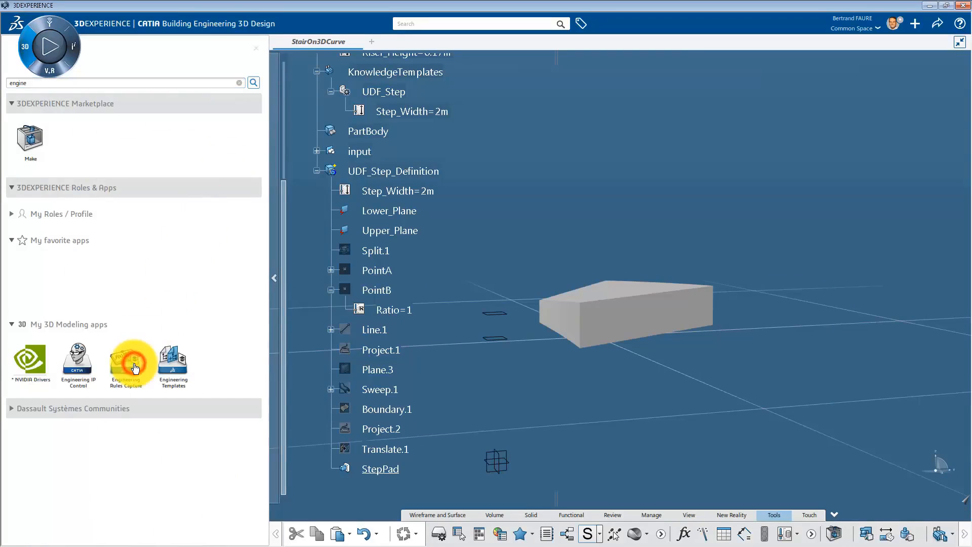
Create a resource table with one new resource of the User Defined Feature type.
click(587, 532)
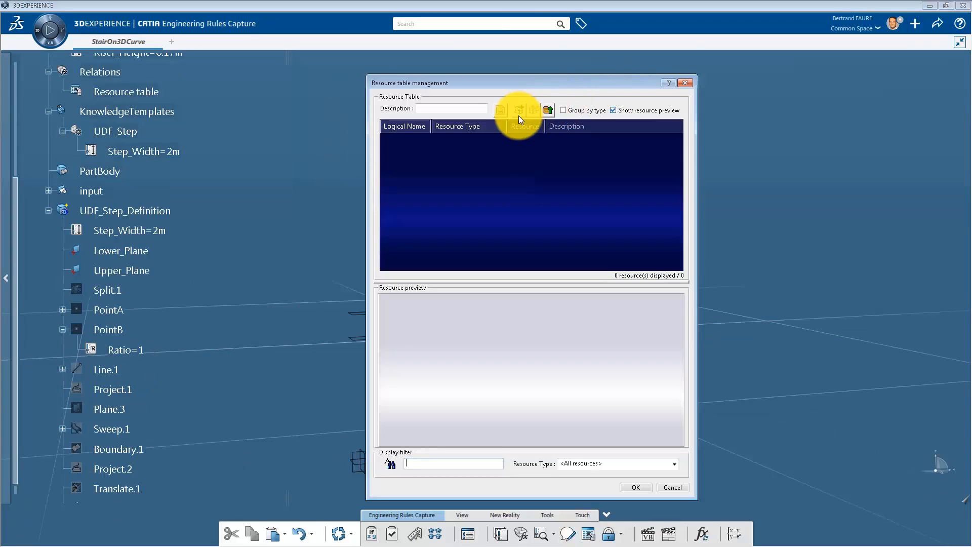
click(520, 110)
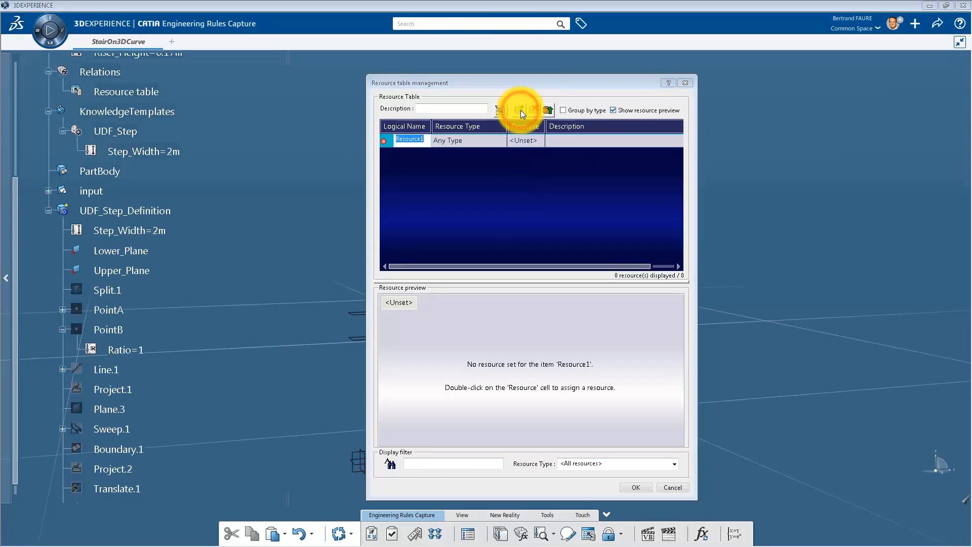
click(519, 141)
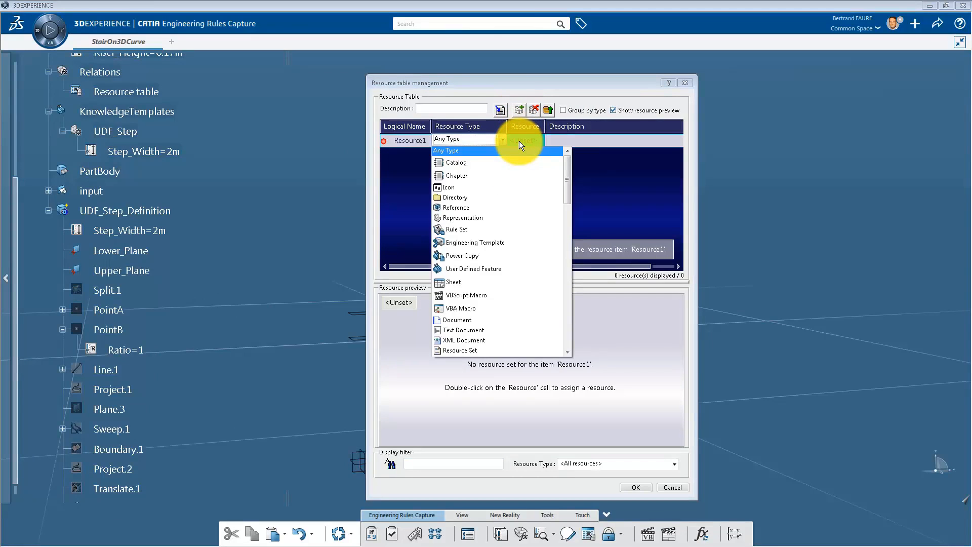
click(490, 268)
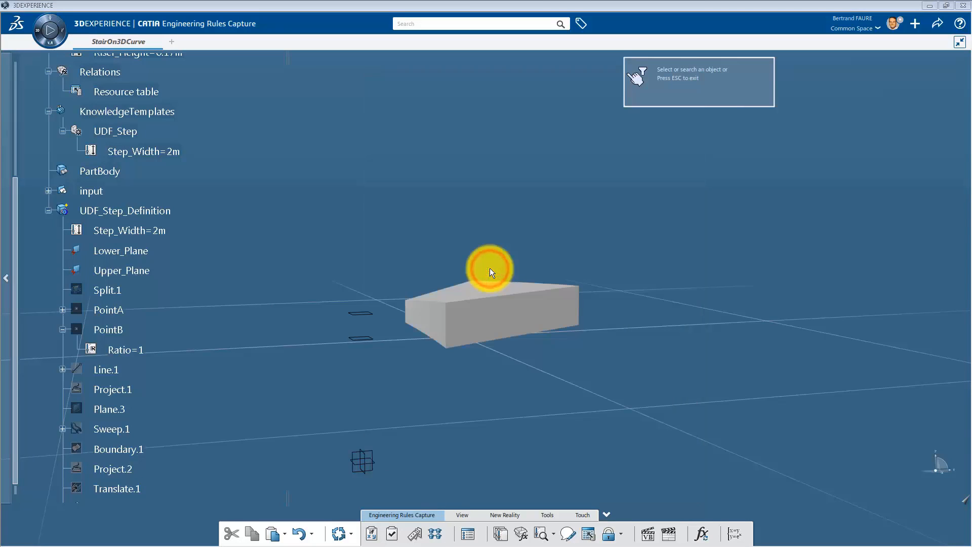
Assign UDF_Step from the 3D Shape to the new resource and confirm the resource table.
drag(18, 185, 33, 99)
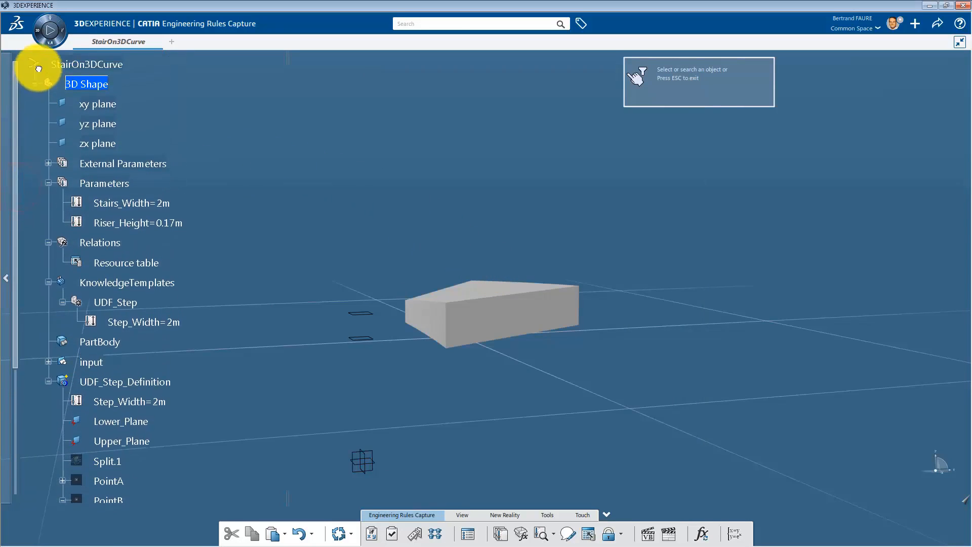
click(89, 82)
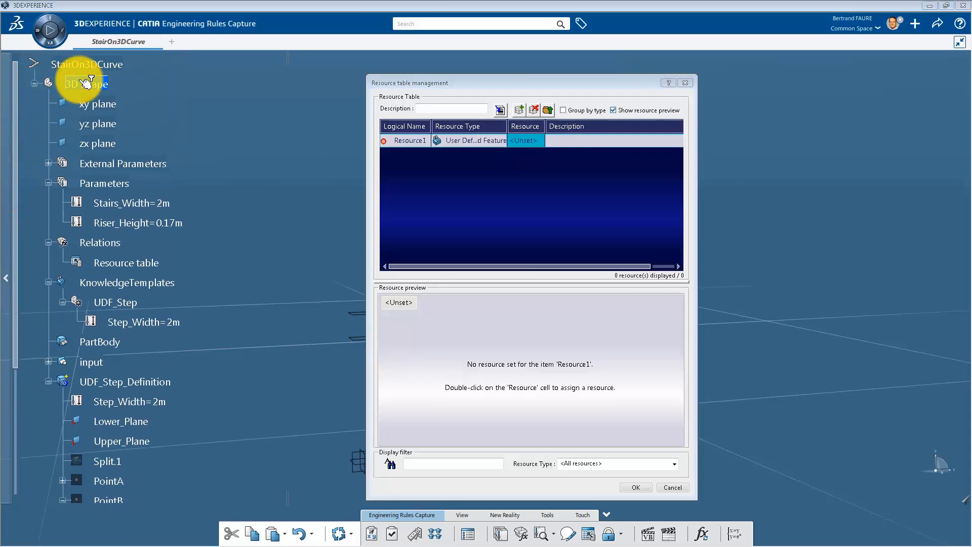
click(562, 212)
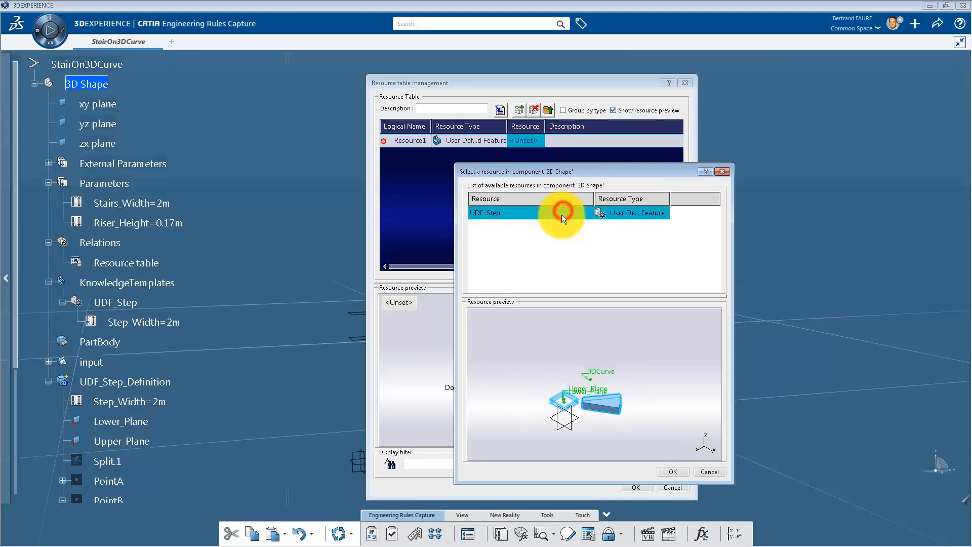
click(672, 470)
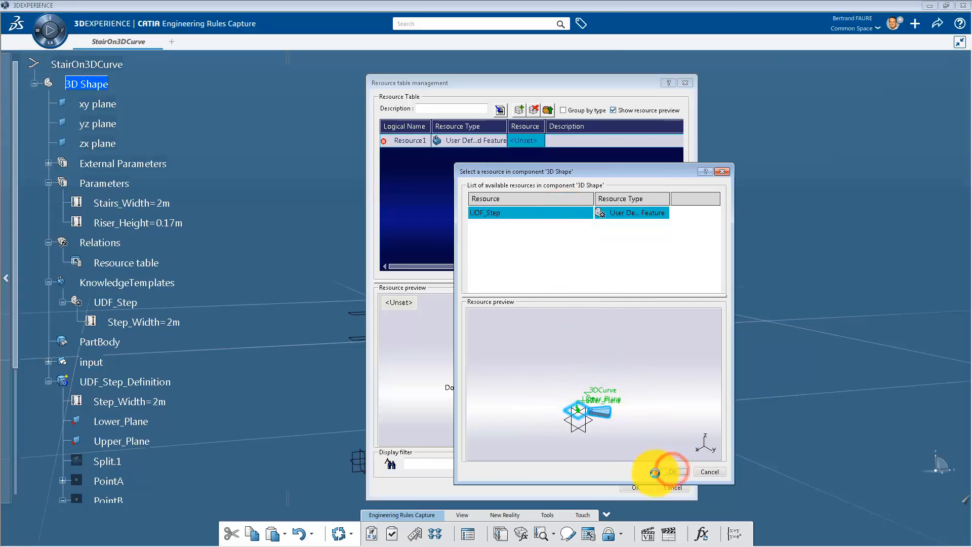
click(626, 485)
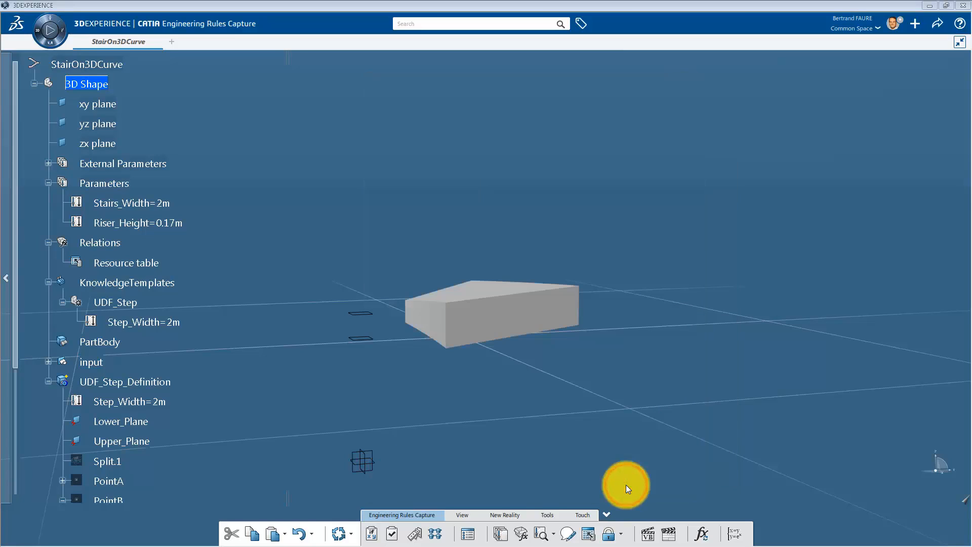
Collapse UDF_Step_Definition and insert a new geometrical set under the 3D Shape.
click(47, 382)
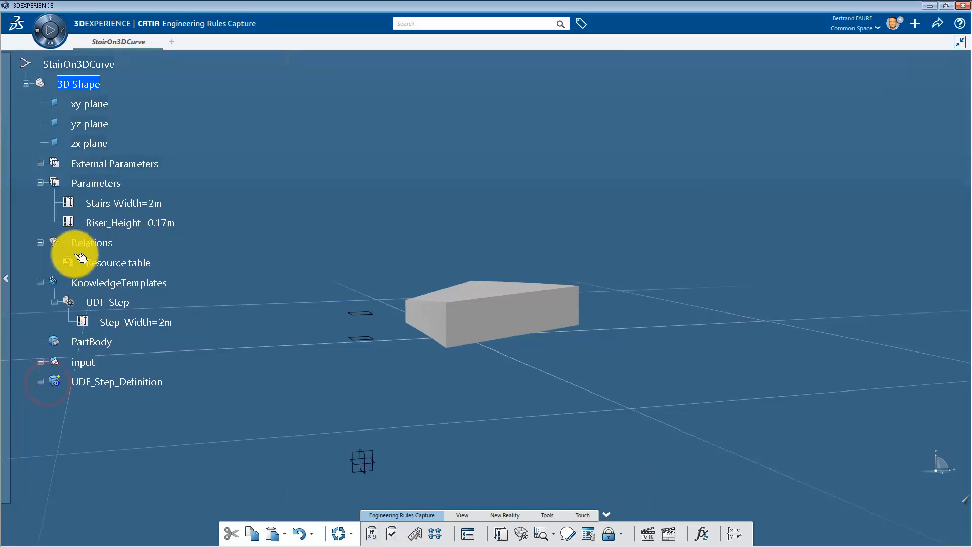
right_click(81, 86)
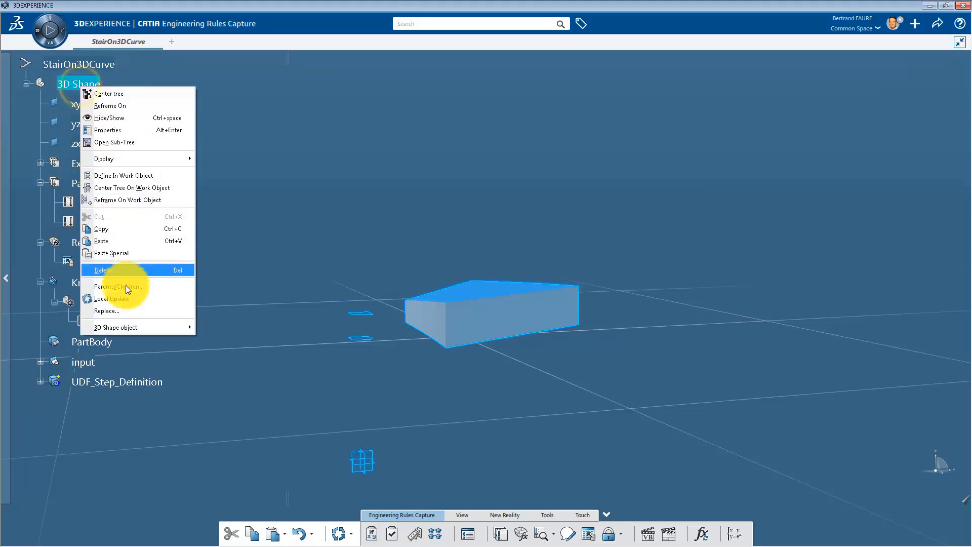
mouse_move(134, 327)
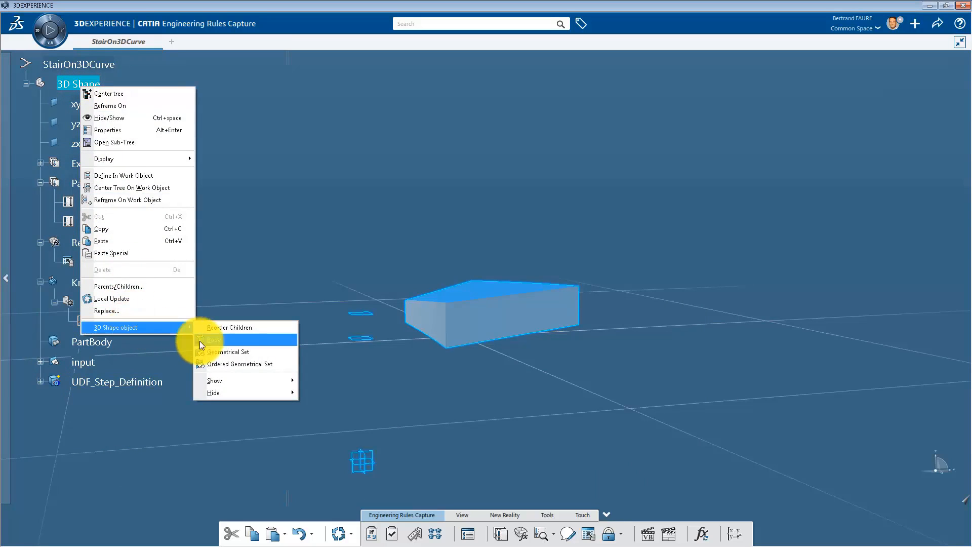
click(215, 351)
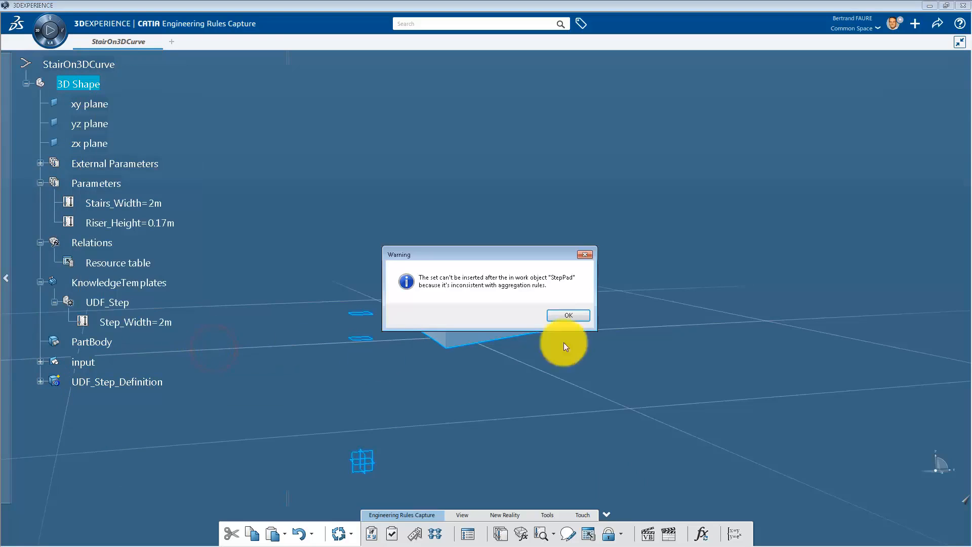
click(565, 315)
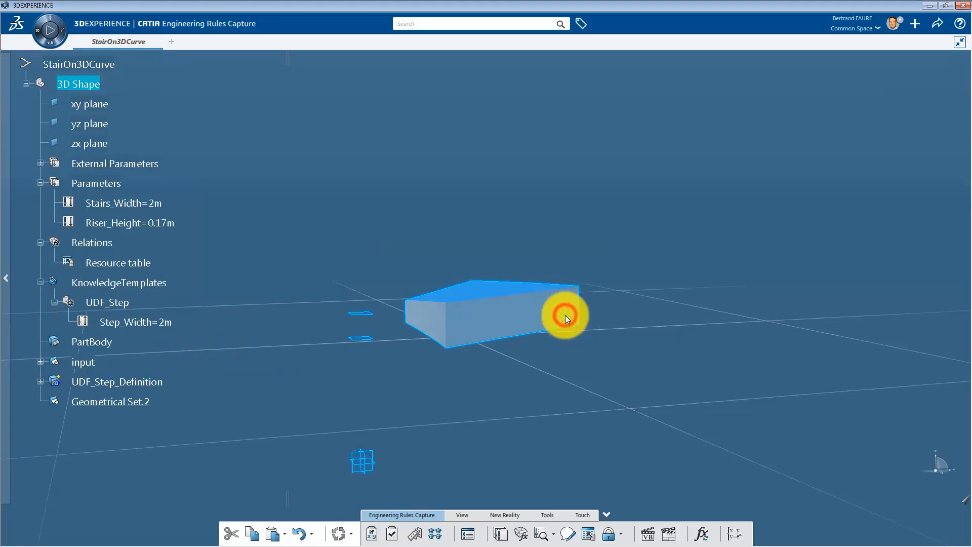
Rename the new geometrical set as Planes.
click(134, 401)
right_click(130, 400)
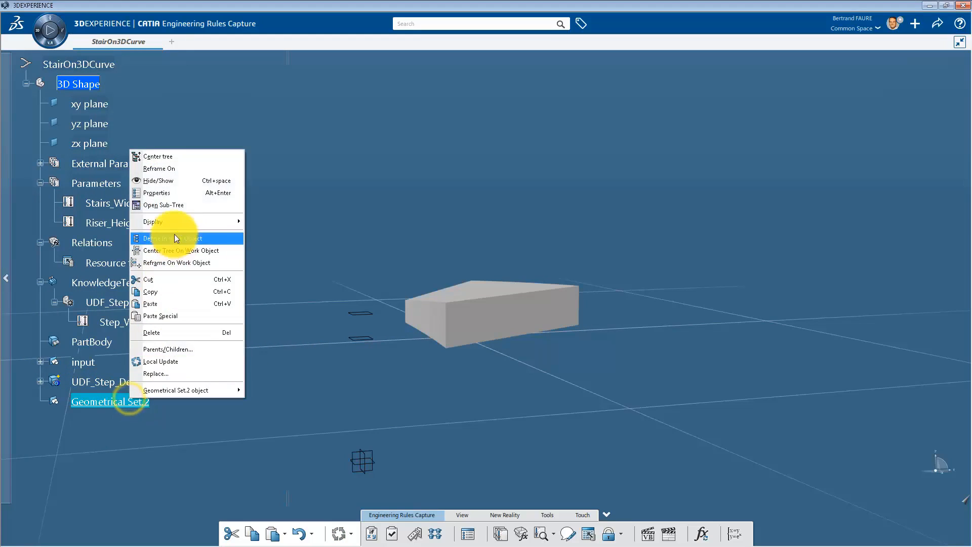
click(187, 192)
text(Planes)
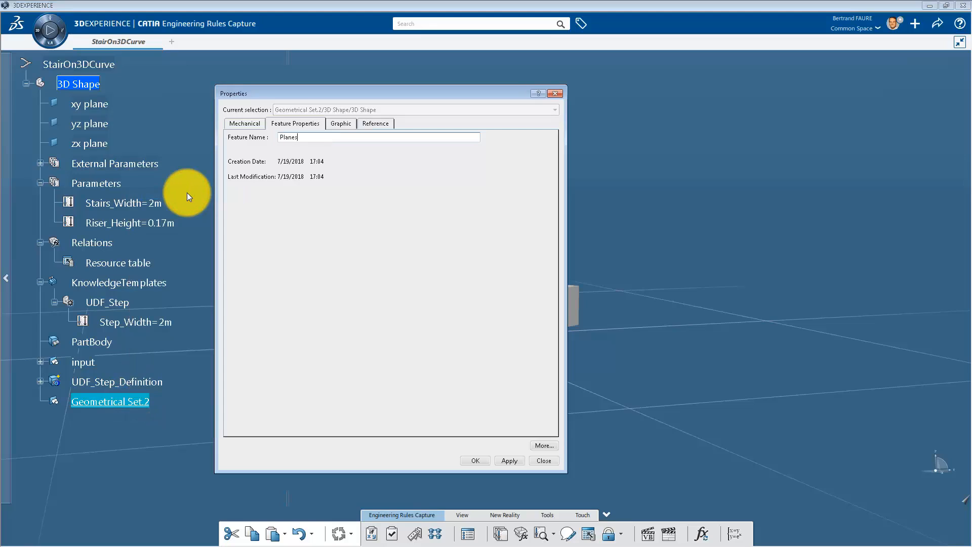
click(469, 460)
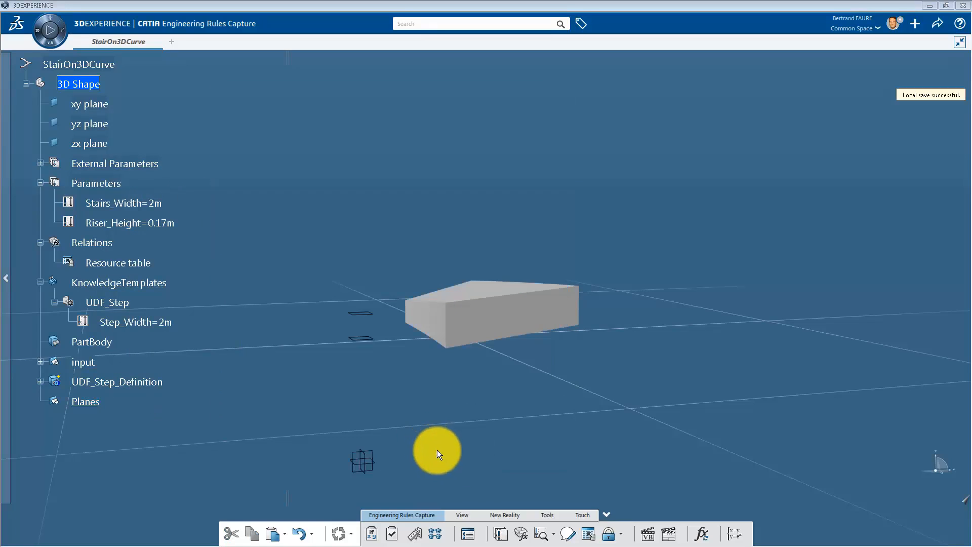
Create a knowledge pattern and add two lists to it named ListOfPlanes and ListOfSteps.
click(435, 535)
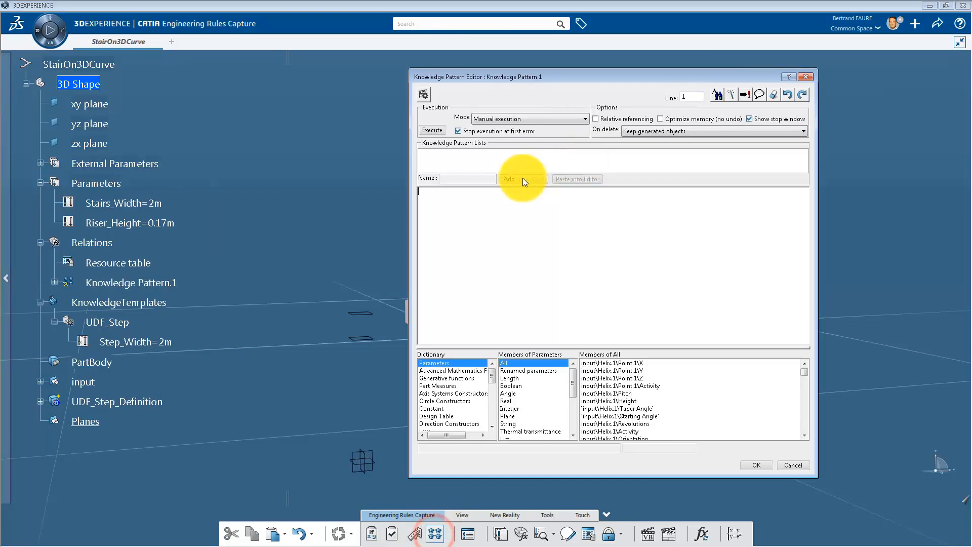
click(509, 179)
click(462, 178)
text(ListOfPlanes)
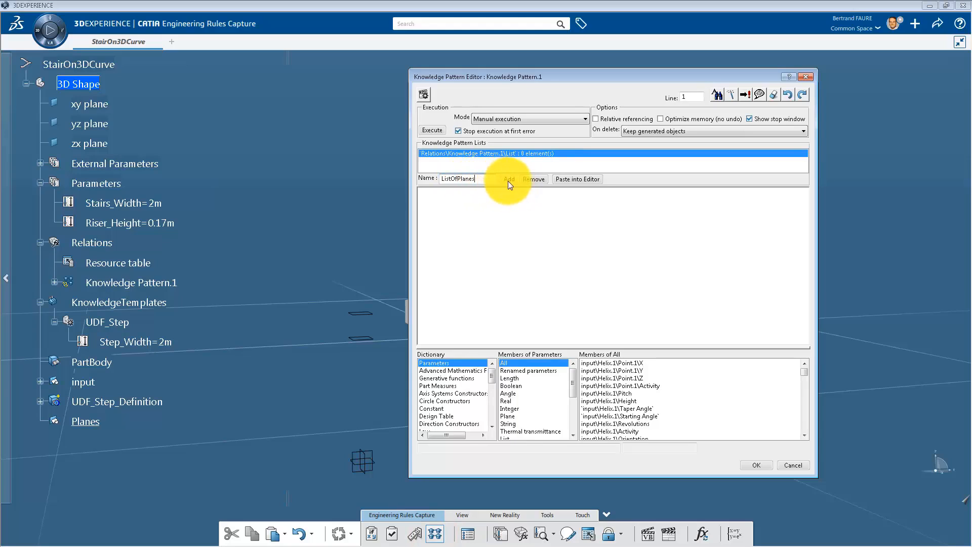
click(509, 179)
click(466, 180)
text(ListOfSteps)
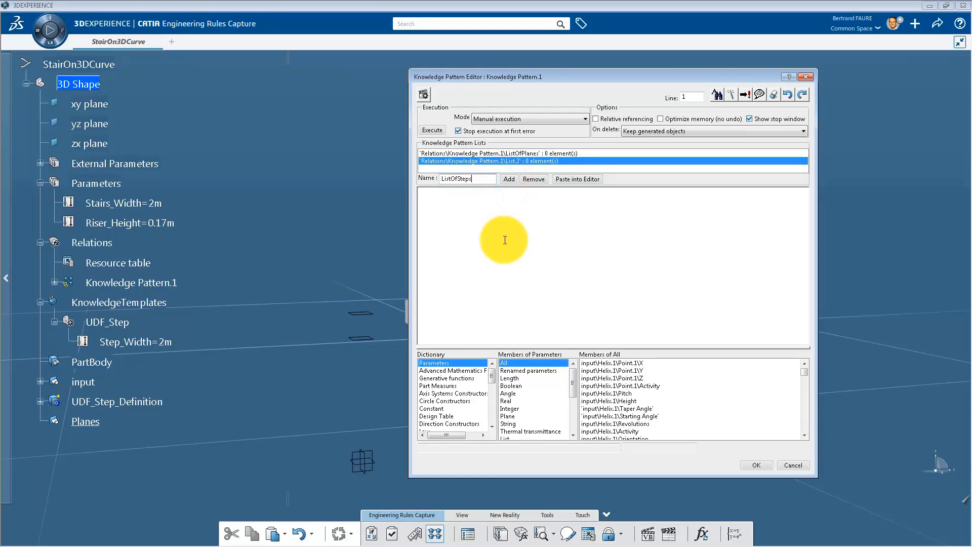
Declare the variable MyPoint of type Point in the pattern script and begin its assignment with "MyPoint=".
click(504, 234)
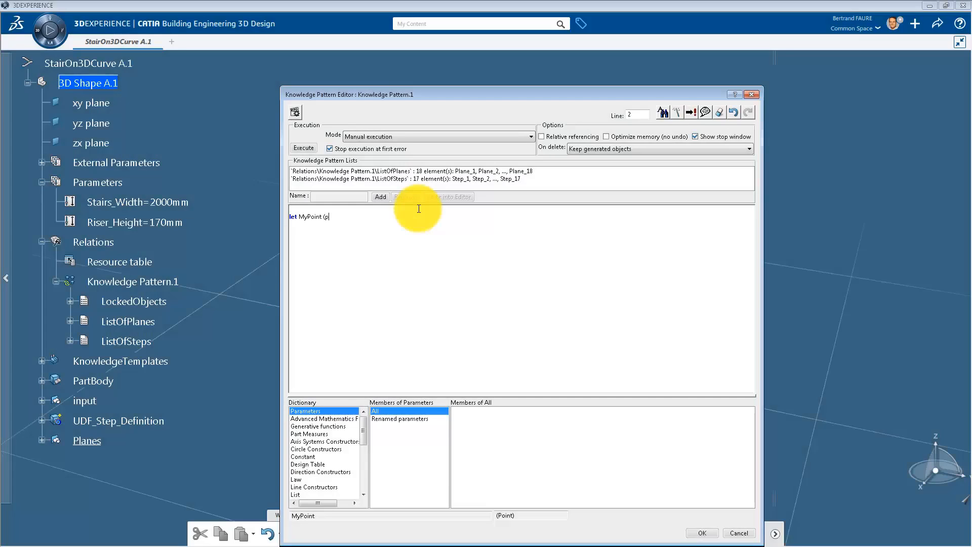
text(t)
key(ctrl+space)
key(Return)
Look up the functions available for the Point type in the language browser.
click(676, 112)
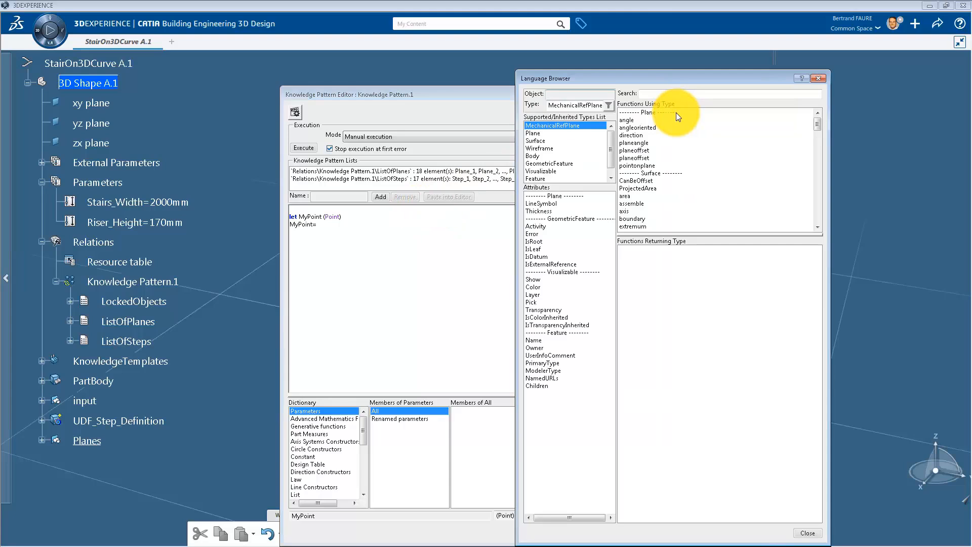
click(578, 104)
text(p)
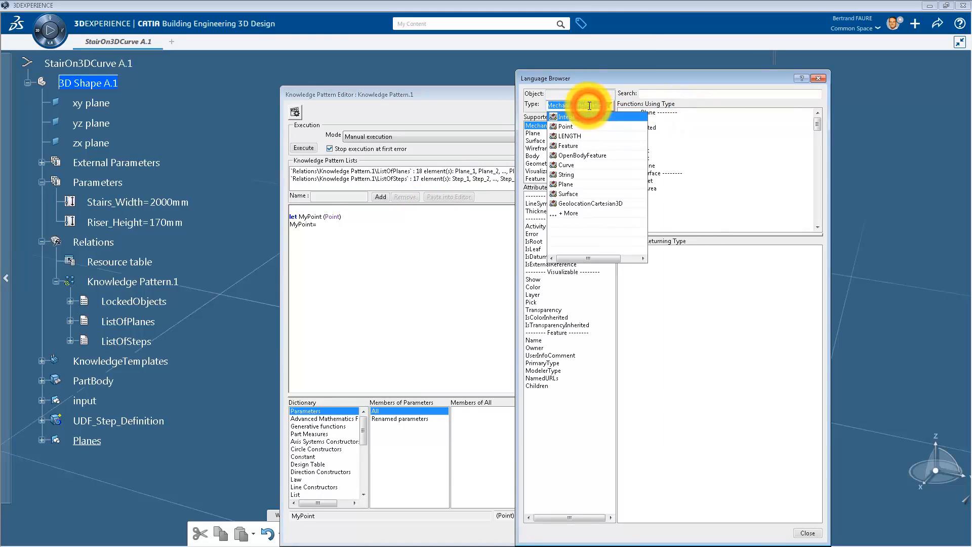
text(oint)
key(Return)
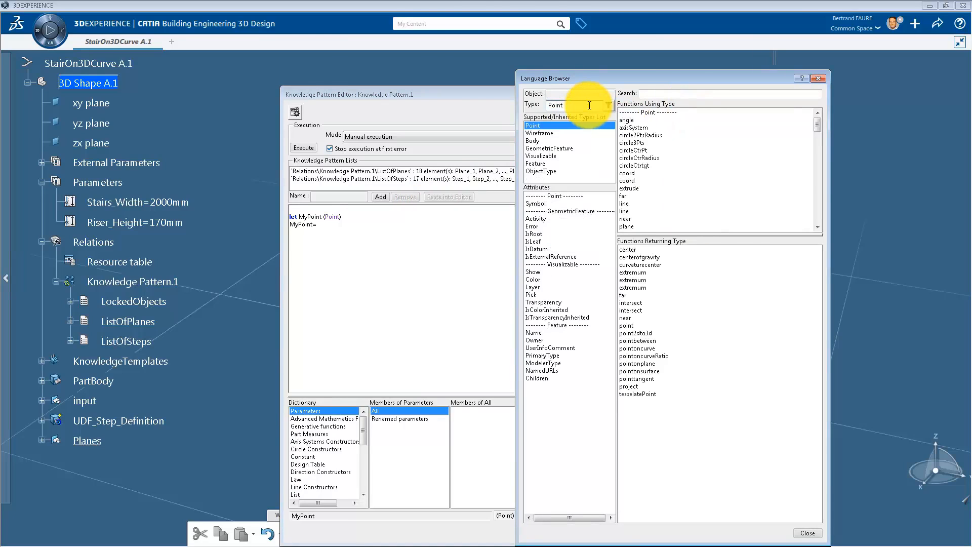
Search the language browser for "pointon" and insert the pointonplane function into the MyPoint assignment.
click(633, 100)
click(655, 245)
click(648, 93)
text(pointon)
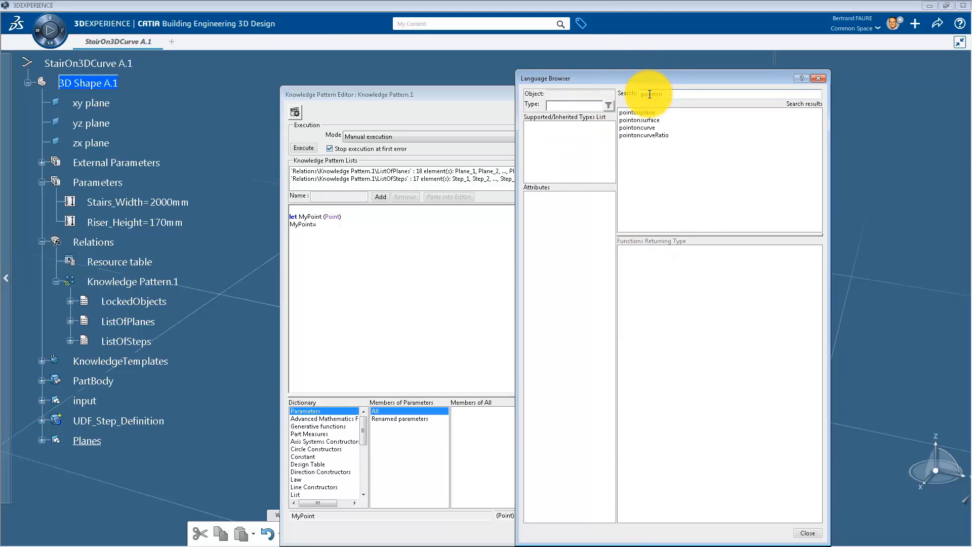
double_click(670, 113)
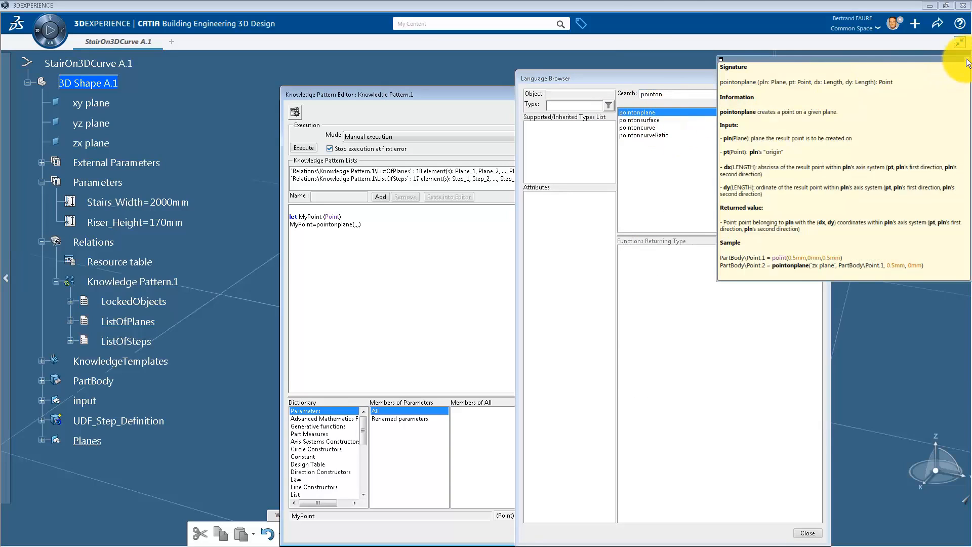
click(822, 77)
Complete the pointonplane call with the arguments 'xy plane', NULL, 0m and 0m, and check the script.
click(354, 225)
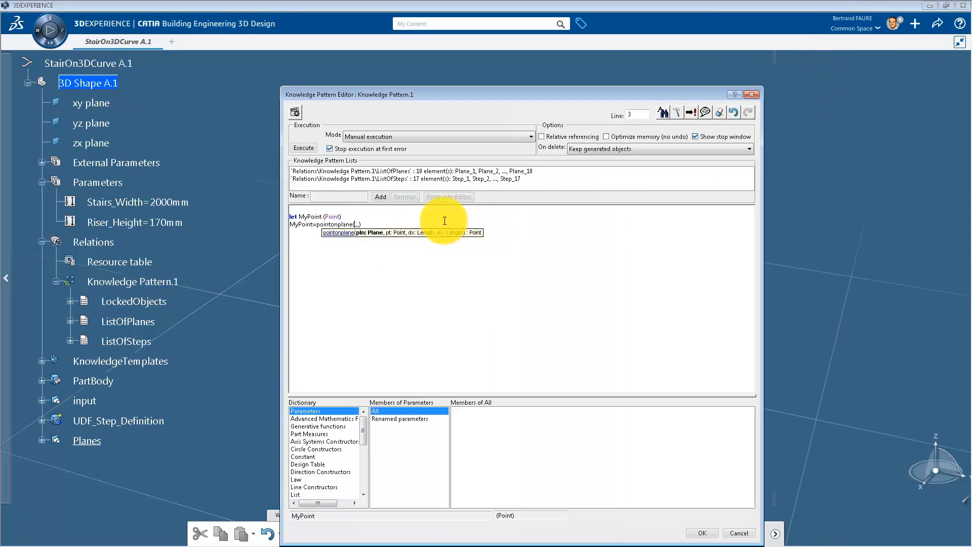
click(96, 104)
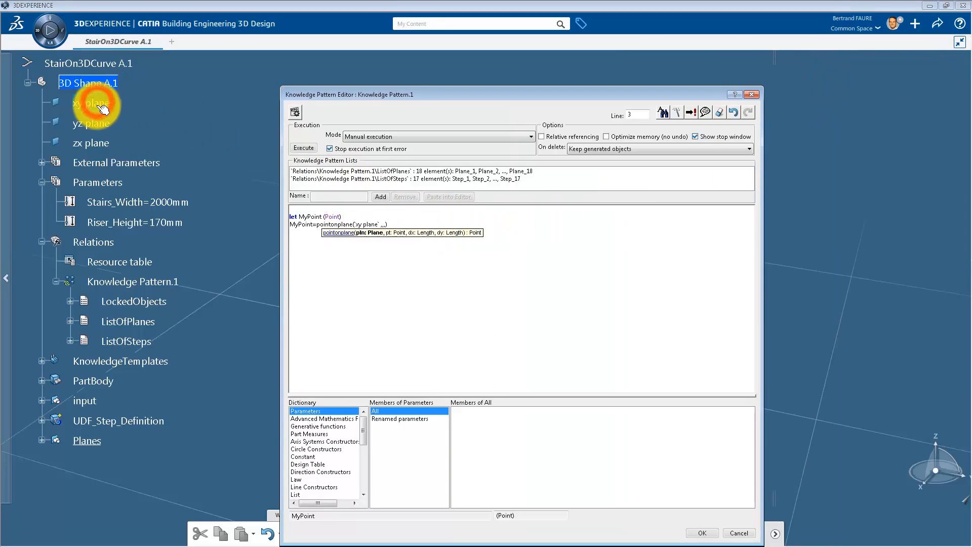
text(NULL)
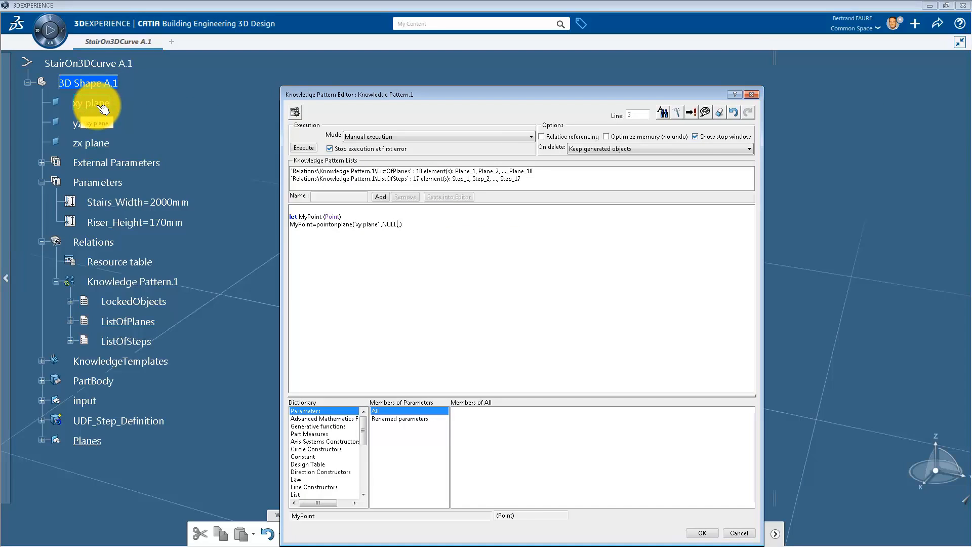
text(,0m,0m))
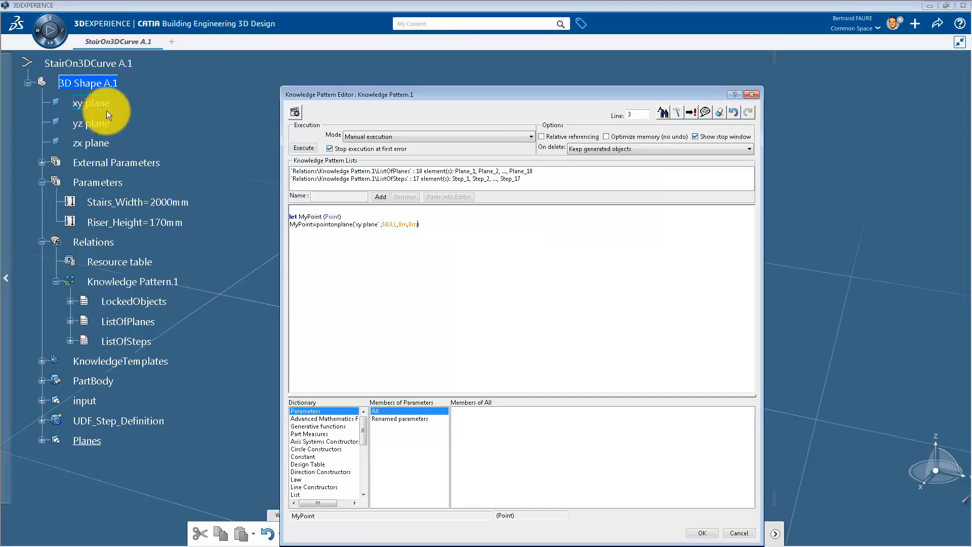
click(690, 113)
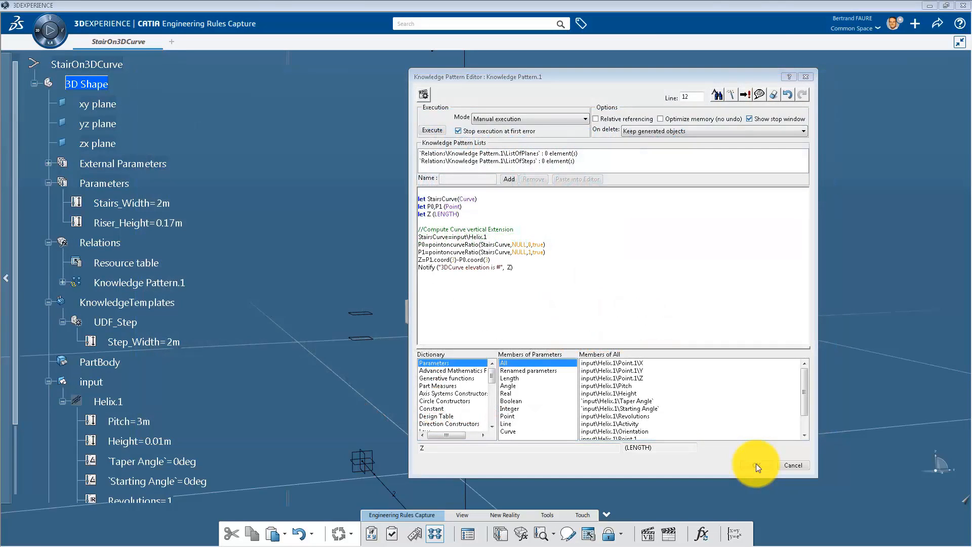
Confirm the script that computes Helix.1's vertical extension from P0 and P1, and execute Knowledge Pattern.1 to show the elevation notification.
click(755, 464)
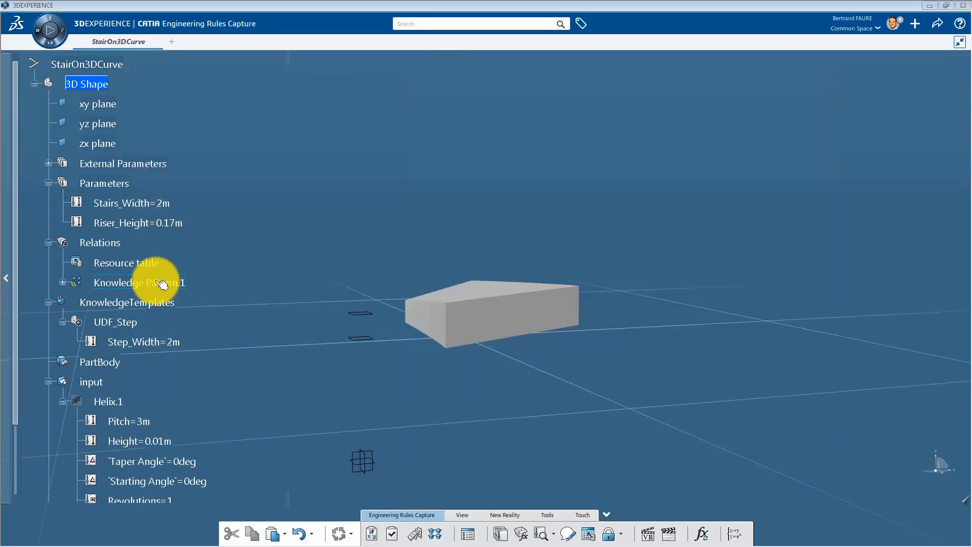
right_click(155, 282)
mouse_move(235, 522)
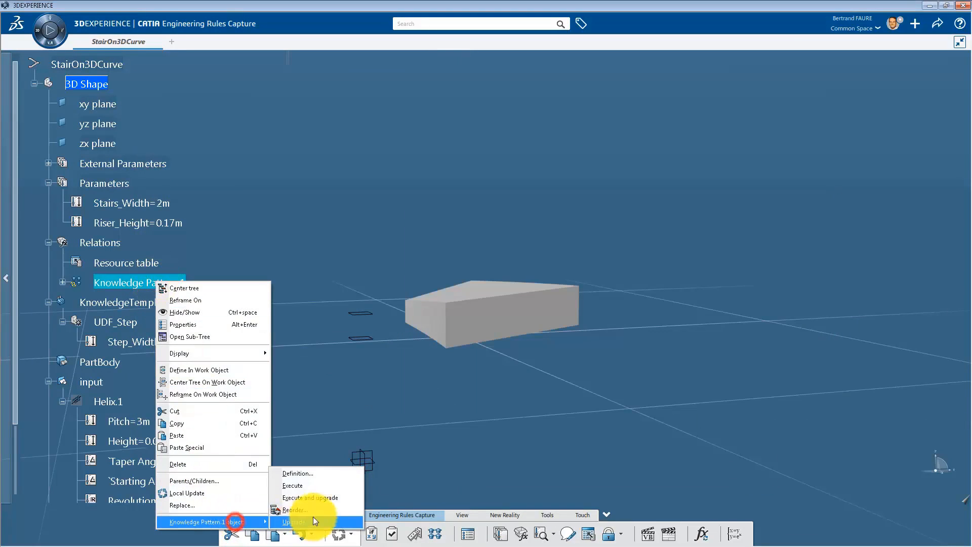
click(319, 487)
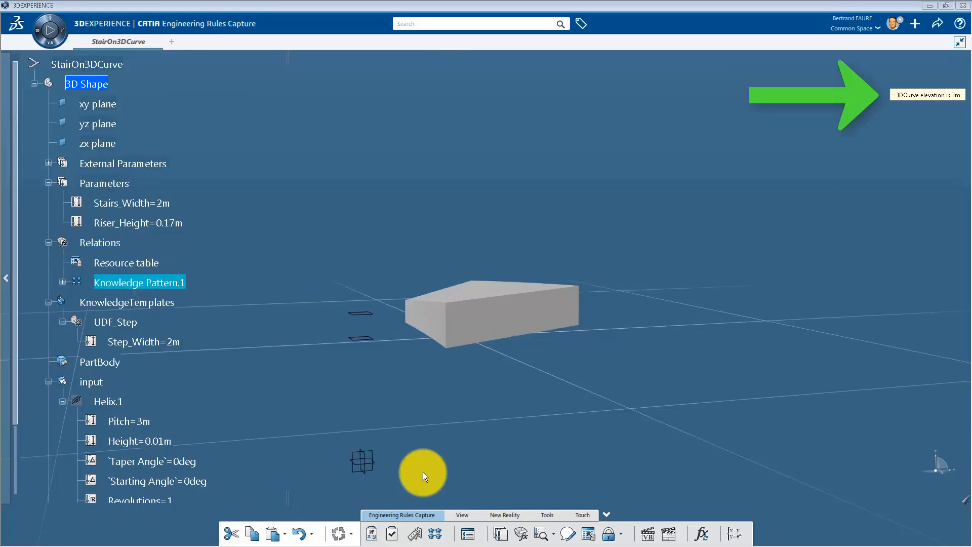
click(782, 273)
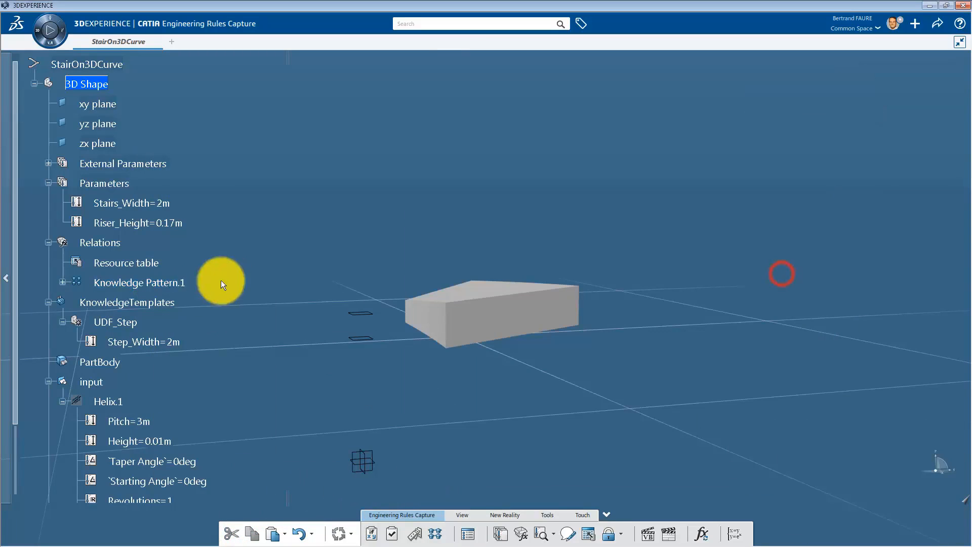
Reopen the pattern script and complete the CreateOrModifyDatum call with "plane", Planes, ListOfPlanes and i in the plane-creation loop.
double_click(152, 282)
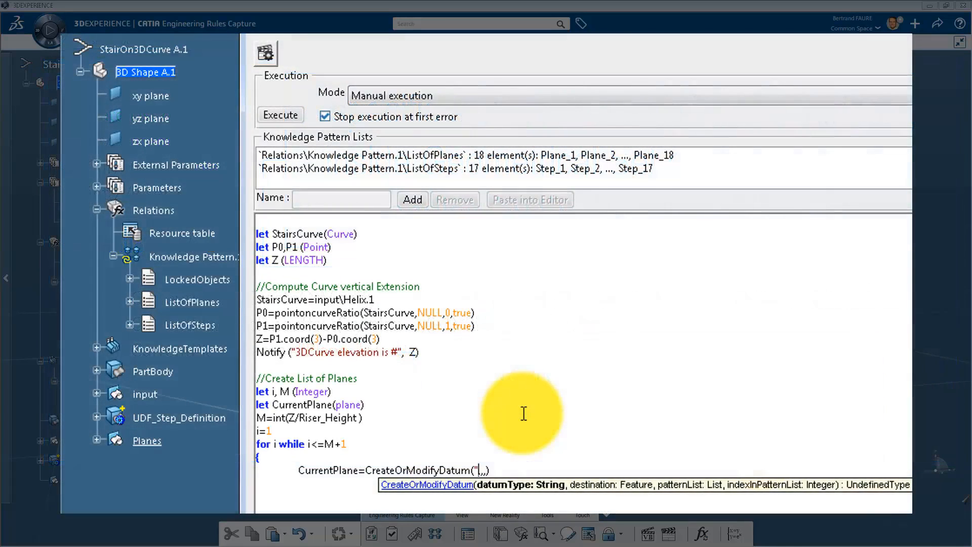
text("plane")
key(Right)
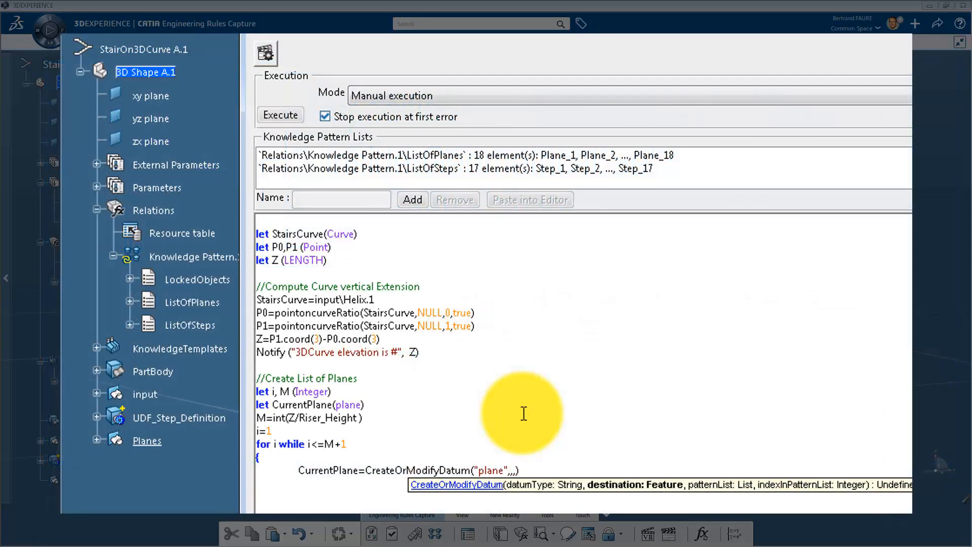
click(155, 441)
click(154, 444)
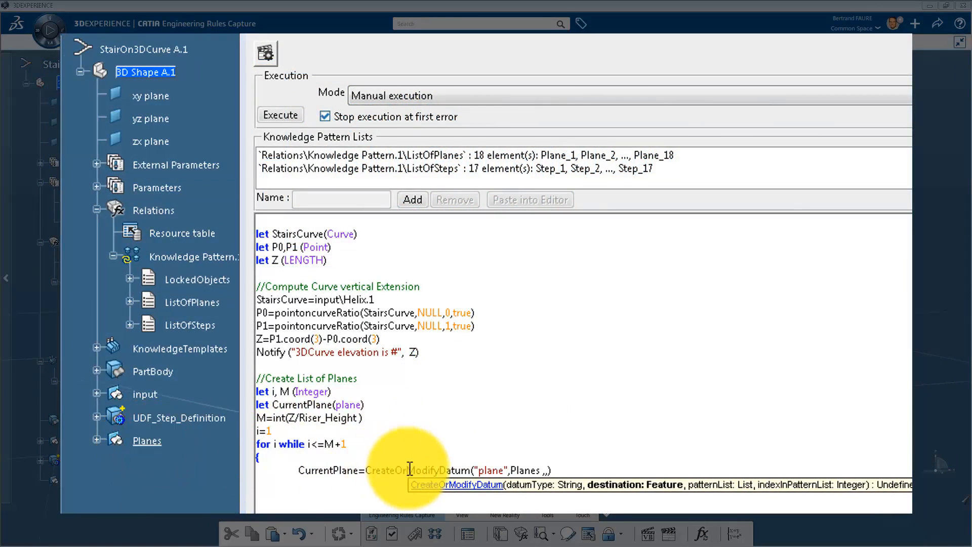
click(544, 466)
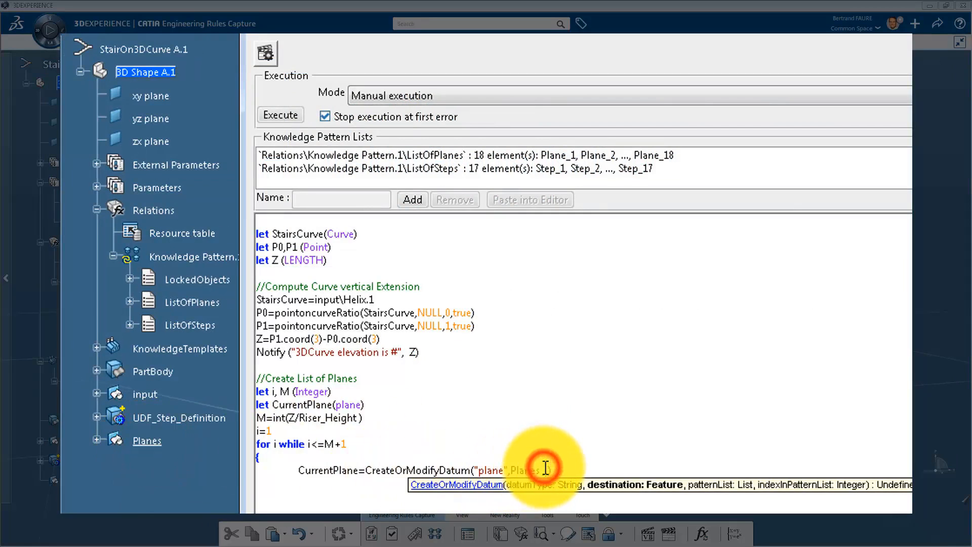
click(199, 301)
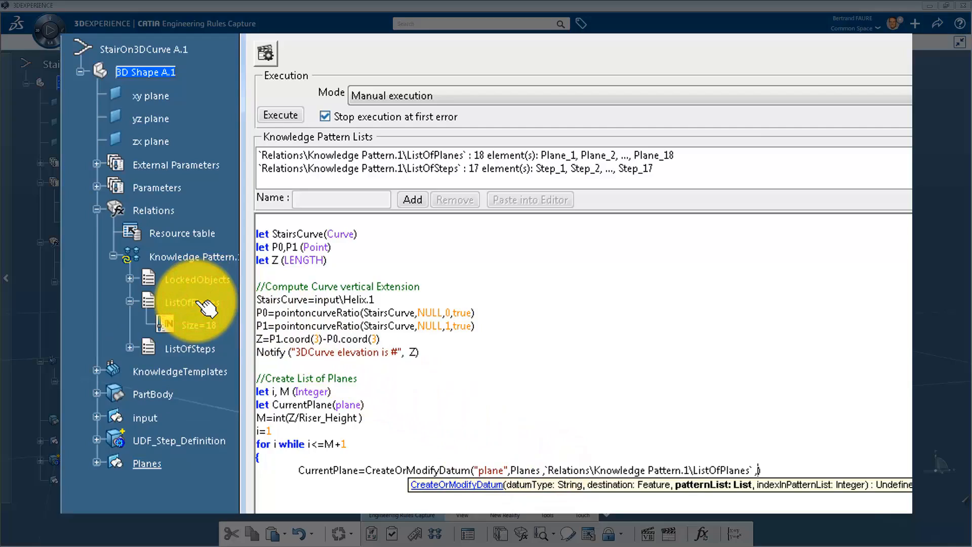
text(i)
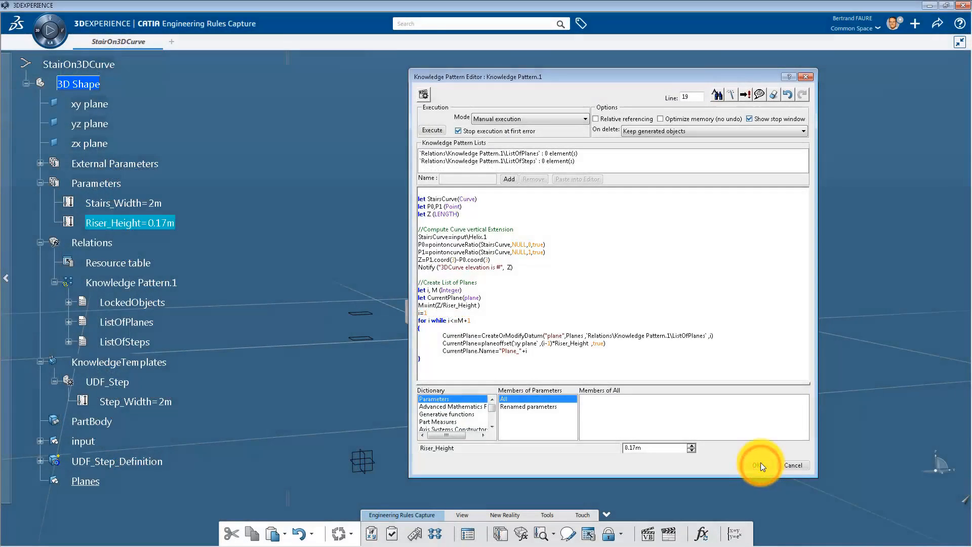
click(759, 465)
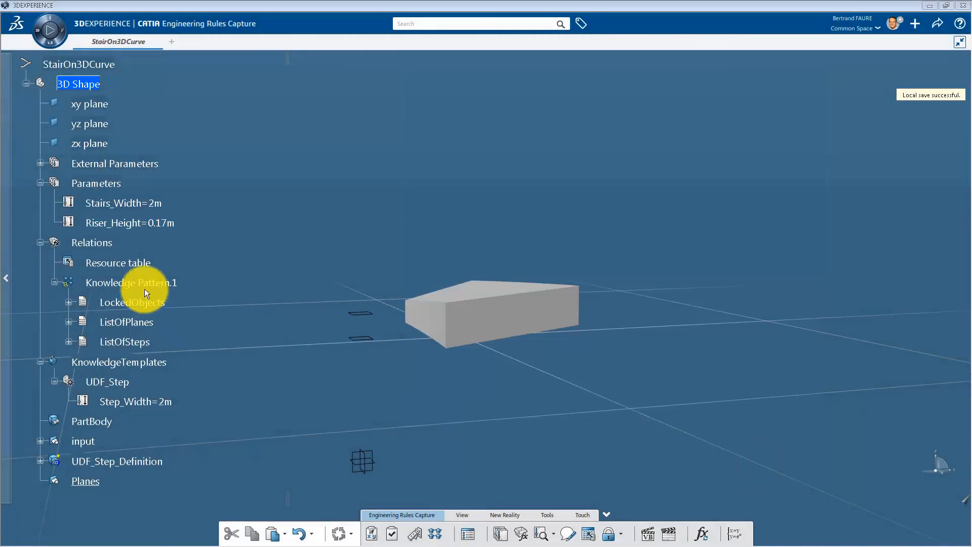
Execute Knowledge Pattern.1 to generate the stacked planes in the Planes set.
right_click(146, 285)
click(226, 523)
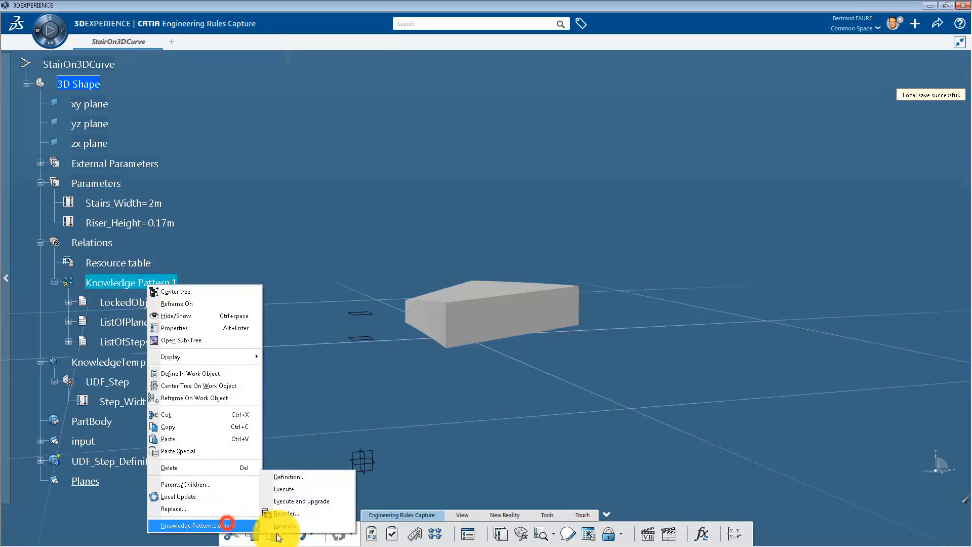
click(308, 490)
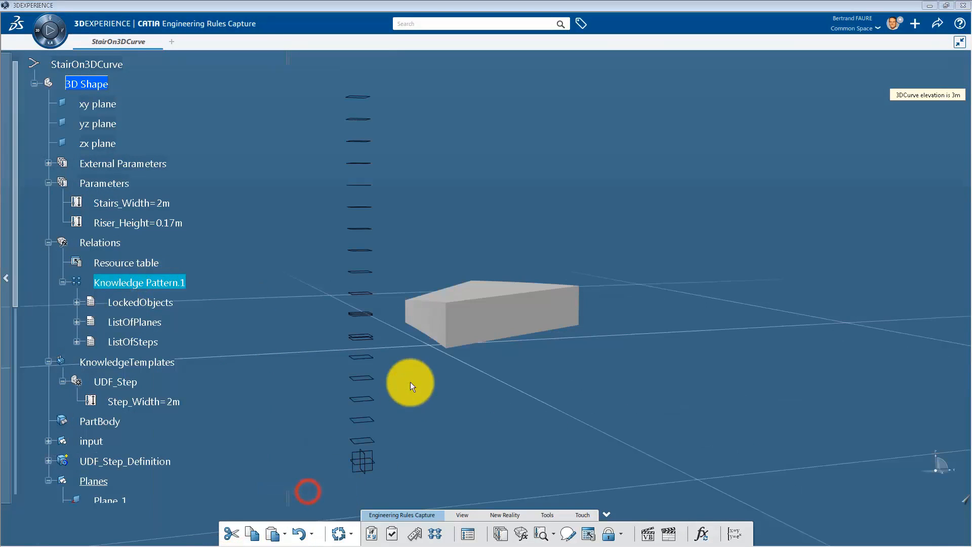
click(419, 338)
Show the hidden Helix.1 curve from the input set, and collapse its parameters and the Planes set in the tree.
click(49, 441)
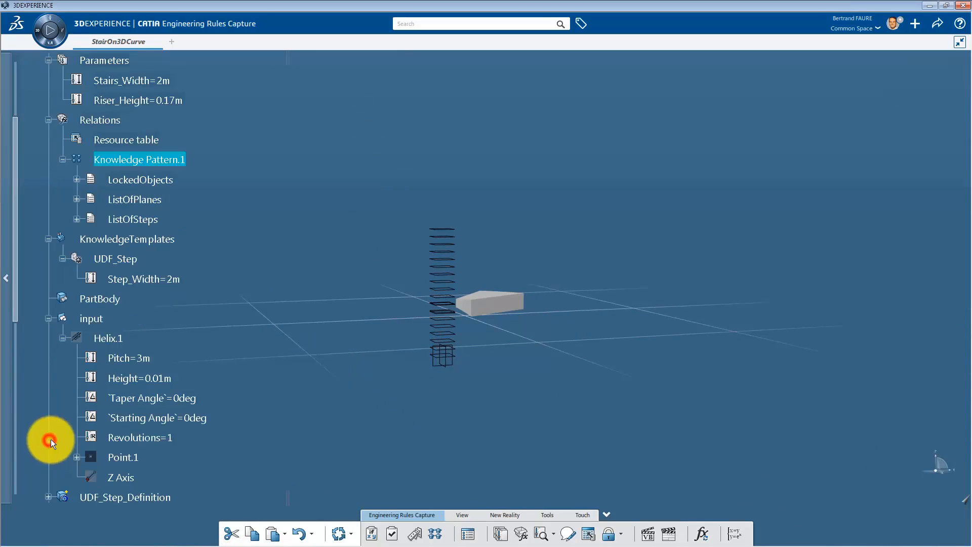
right_click(100, 338)
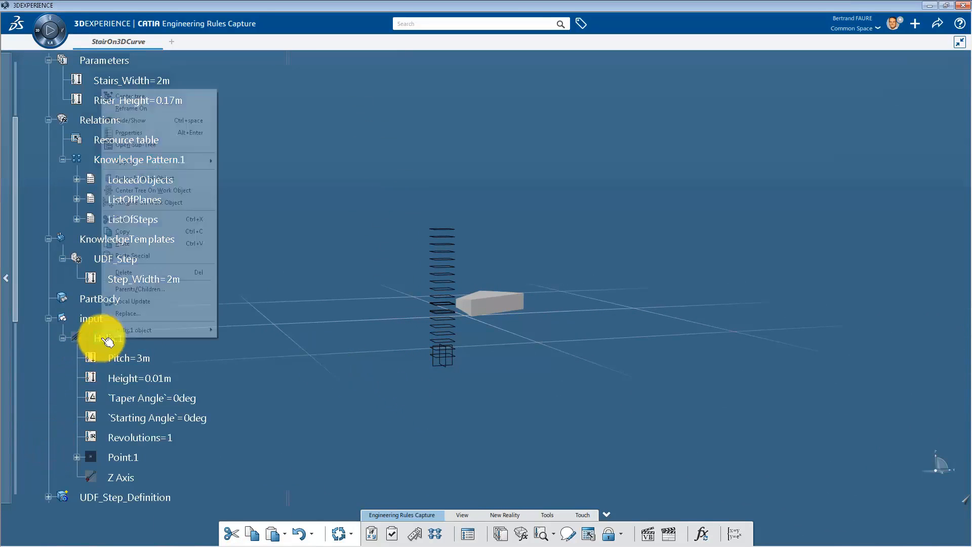
click(160, 122)
click(62, 338)
middle_drag(381, 406, 308, 405)
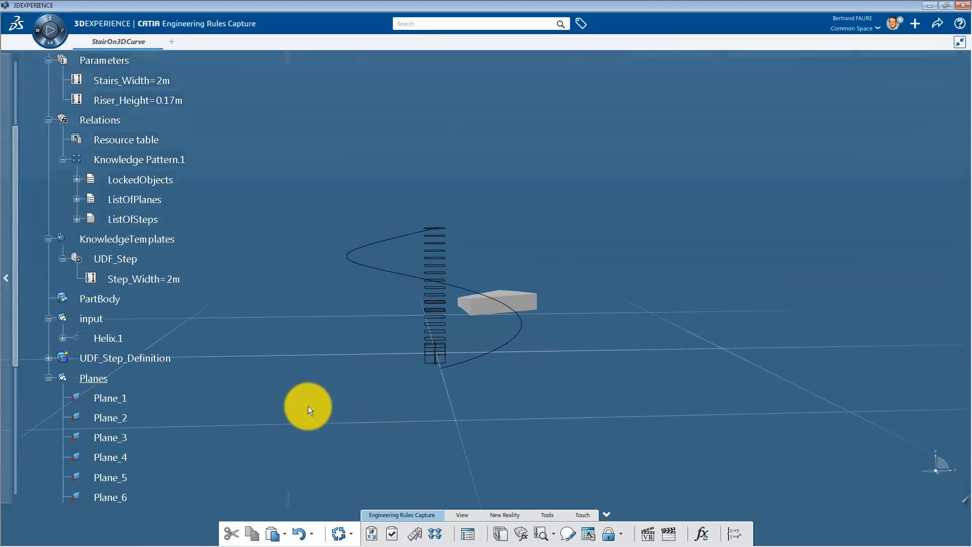
click(48, 378)
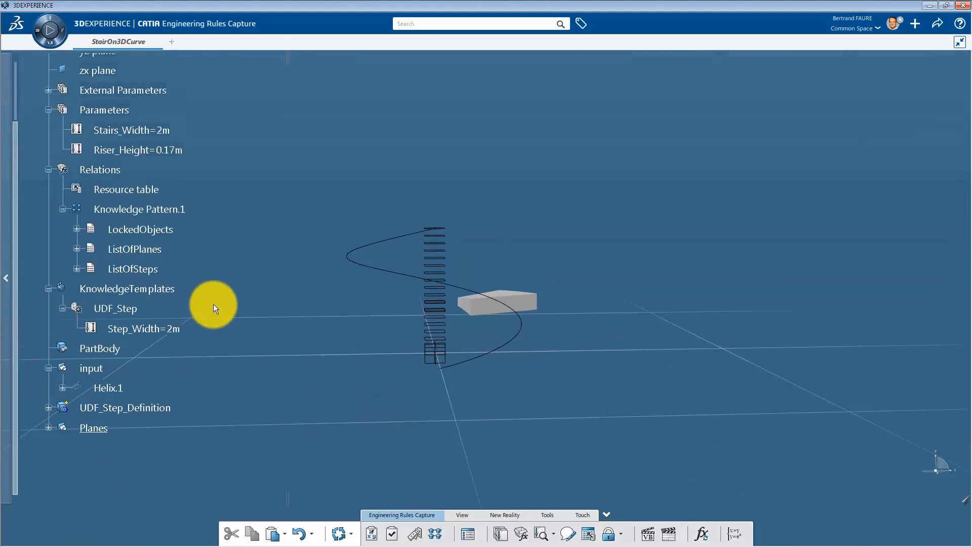
Extend the pattern script with a loop instantiating Resource1 between consecutive planes along StairsCurve, with Stairs_Width as Step_Width and names "Step_"+i.
double_click(134, 209)
drag(695, 347, 646, 527)
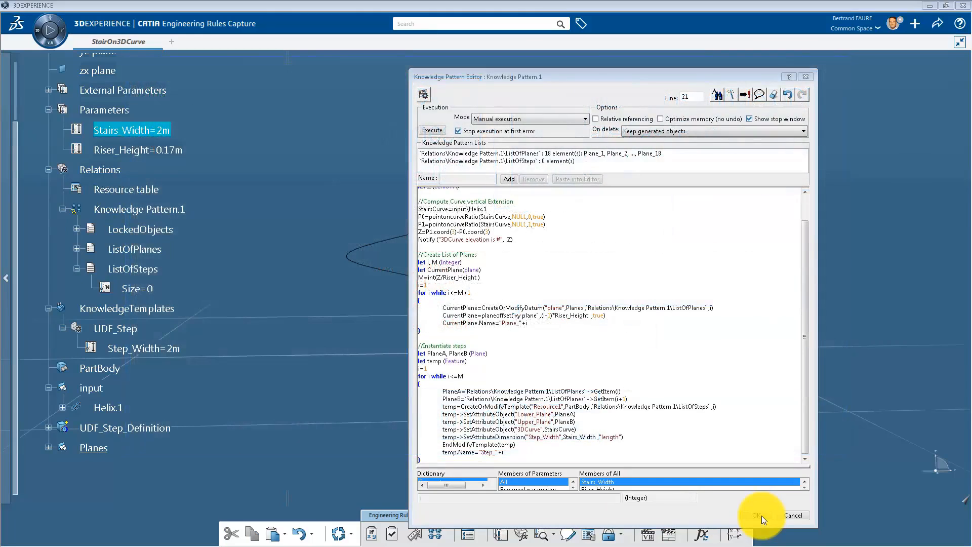
click(761, 516)
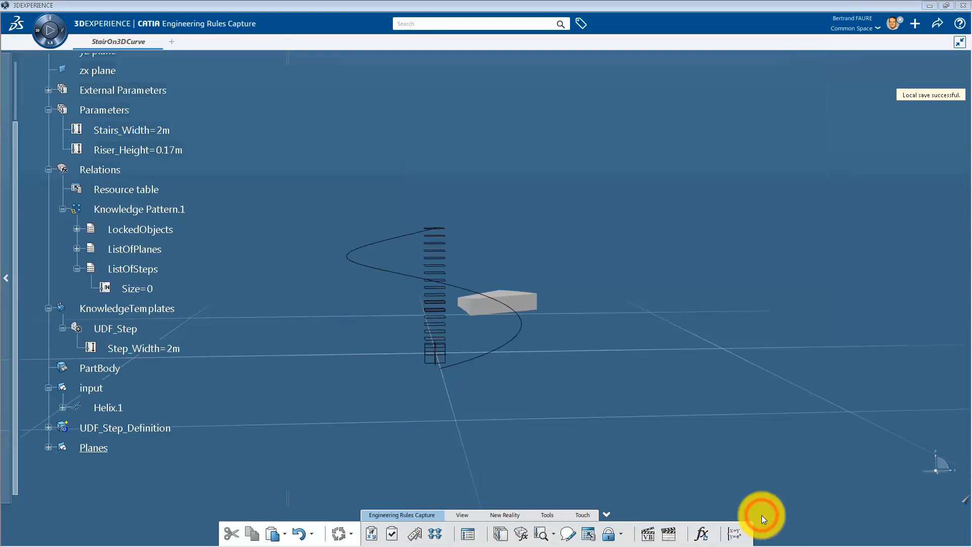
Execute Knowledge Pattern.1 to instantiate the stair steps in PartBody along the helix.
right_click(132, 209)
click(232, 446)
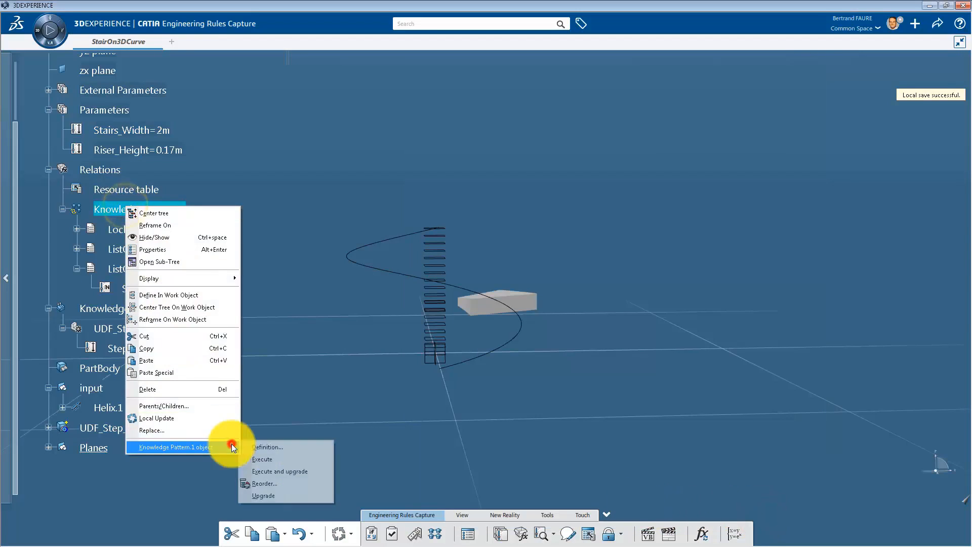
click(292, 459)
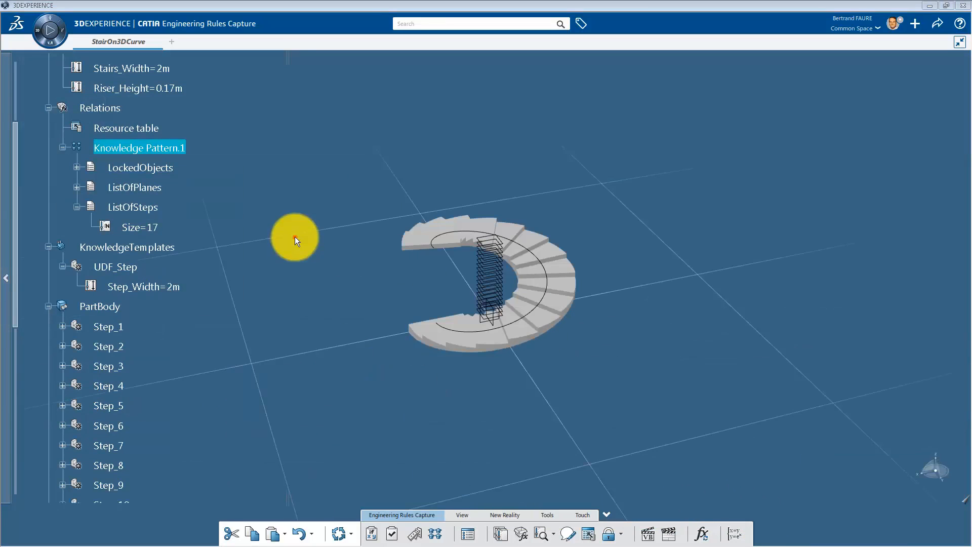
click(291, 236)
Set the Stairs_Width parameter to 1.5 m, update the model and expand Step_1 to inspect its Step_Width.
click(163, 69)
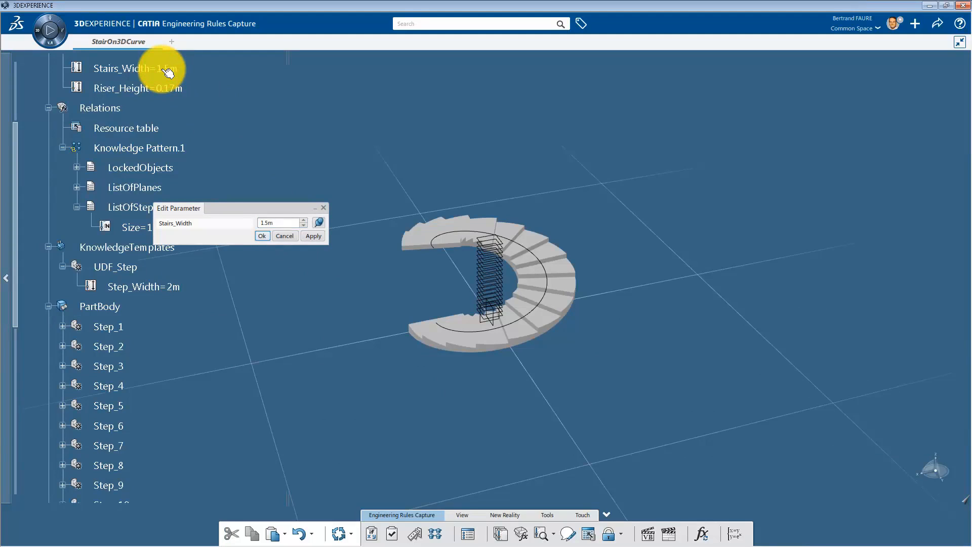
click(267, 236)
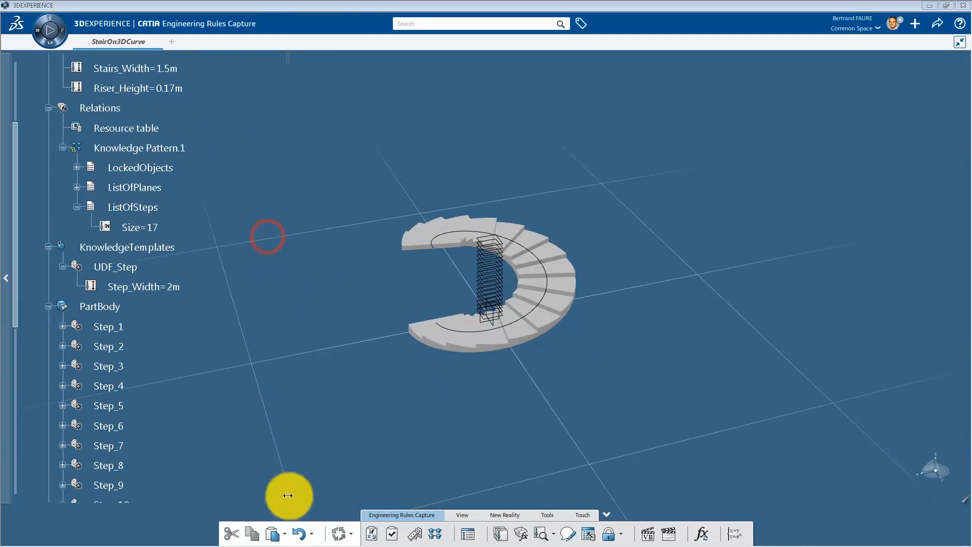
click(337, 529)
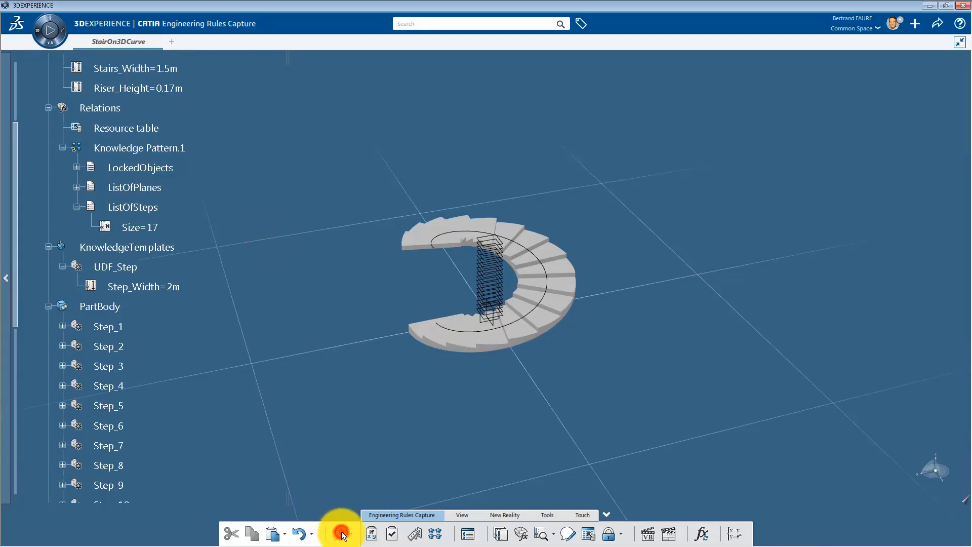
click(62, 326)
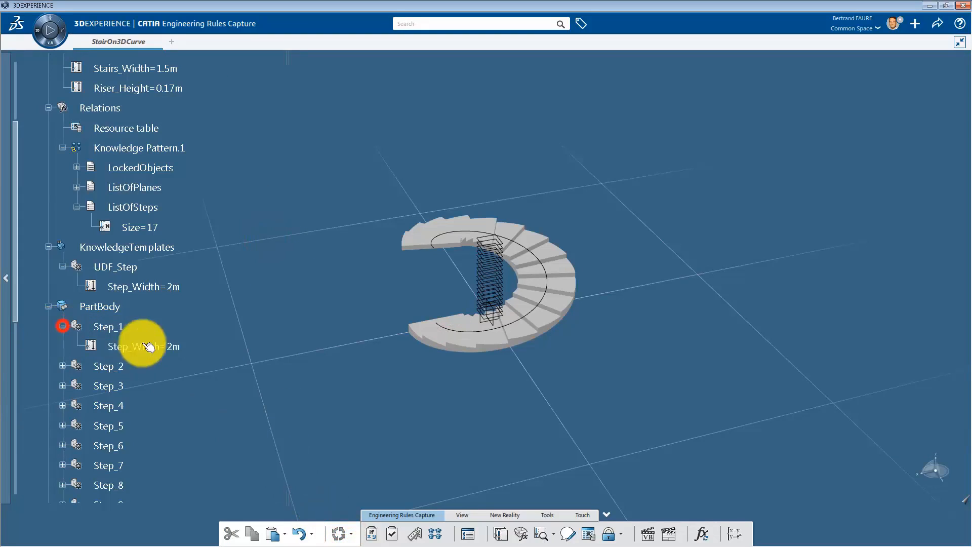
Execute Knowledge Pattern.1 again to apply the new stair width to the steps.
right_click(175, 148)
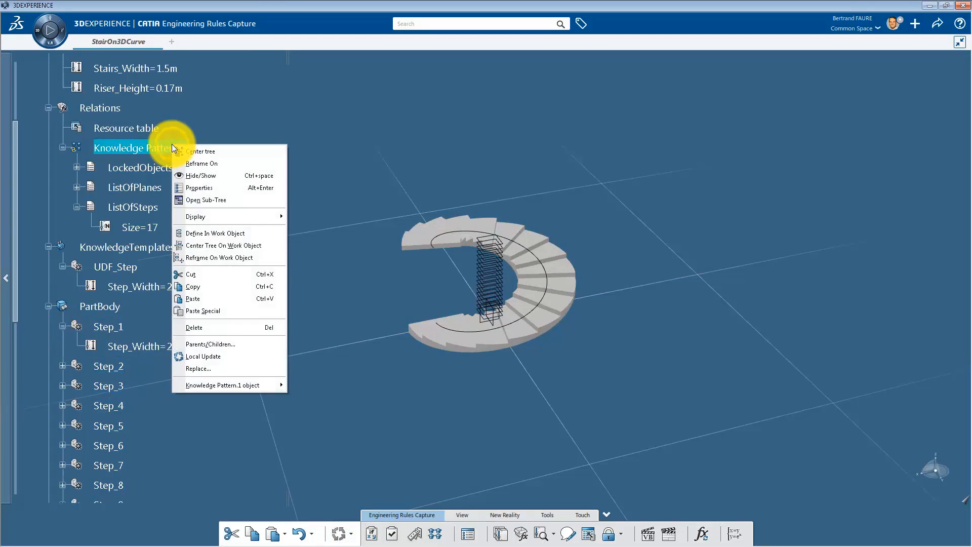
click(273, 384)
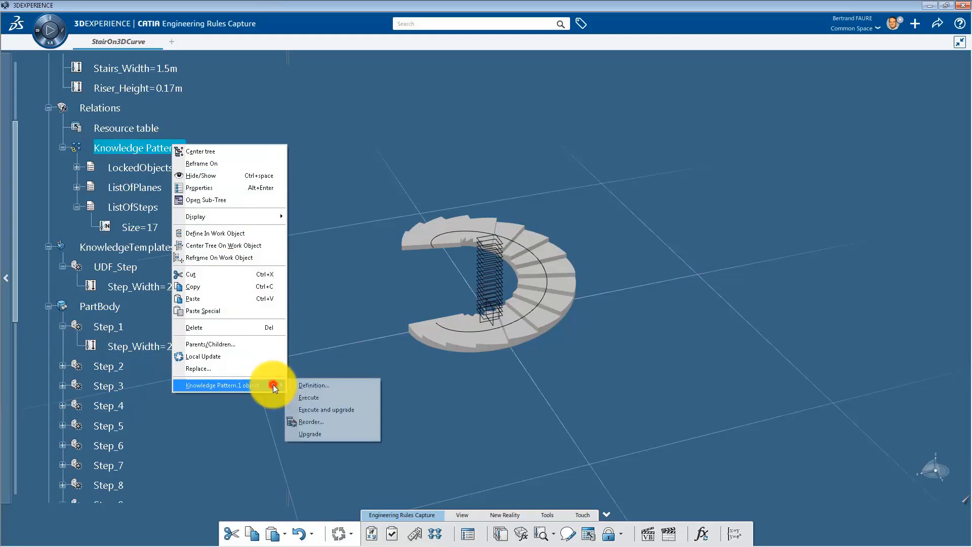
click(319, 398)
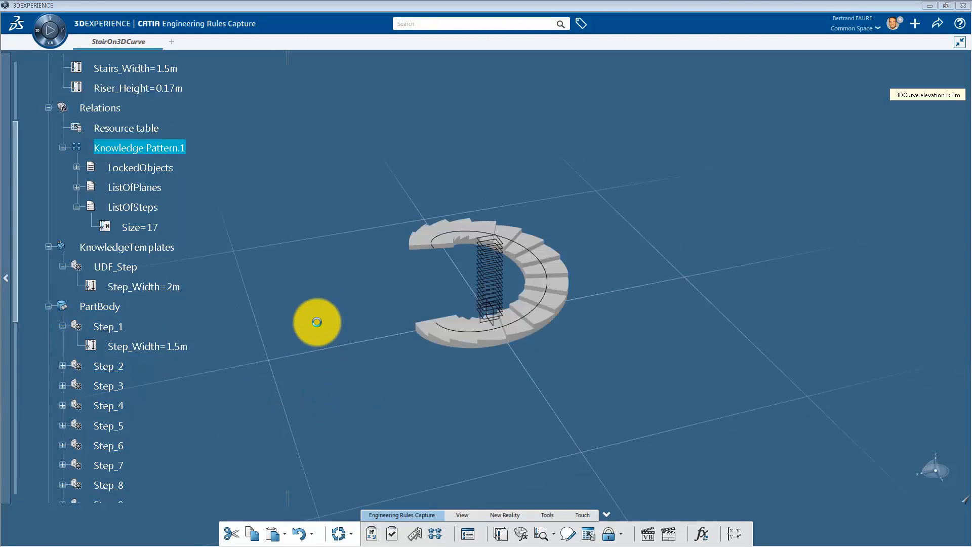
click(317, 322)
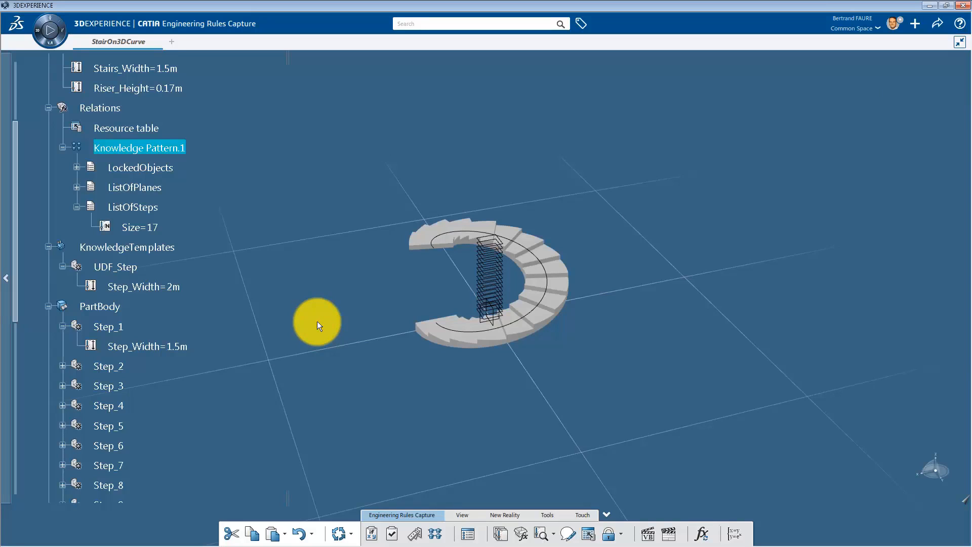
Set the helix curve's number of revolutions to 2.
double_click(440, 237)
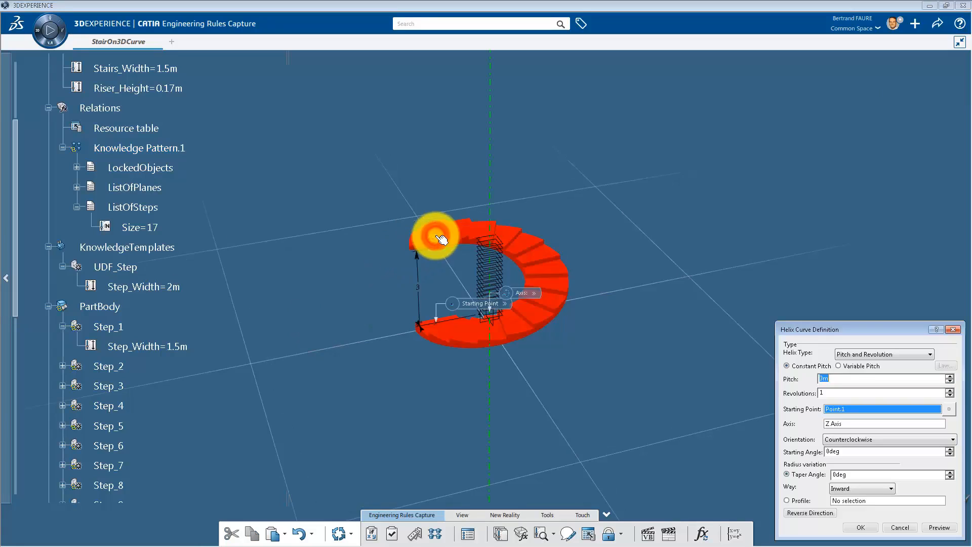
drag(829, 392, 801, 388)
text(2)
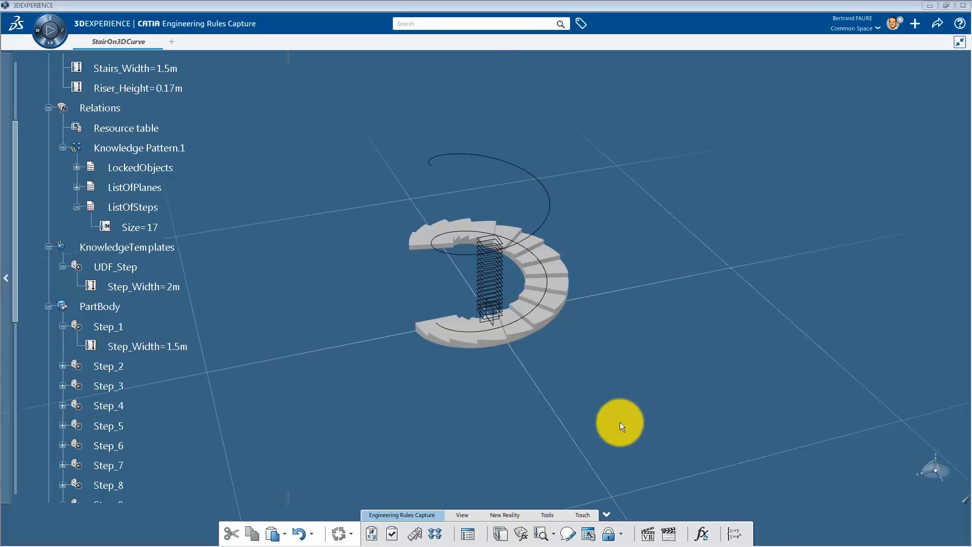
Execute Knowledge Pattern.1 to regenerate the planes and steps for the lengthened helix.
right_click(199, 151)
click(225, 388)
click(336, 400)
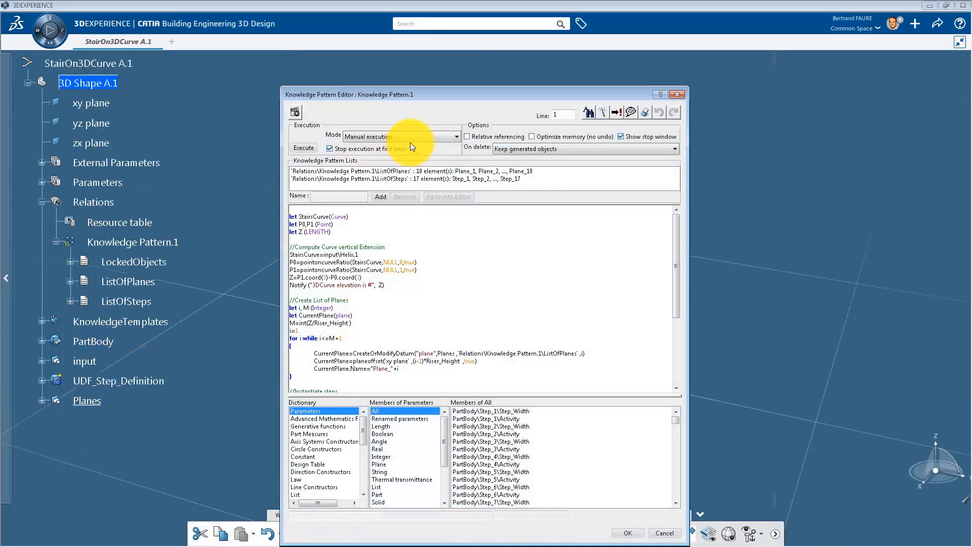
Set the execution mode of Knowledge Pattern.1 to Automatic execution (before root update).
click(420, 136)
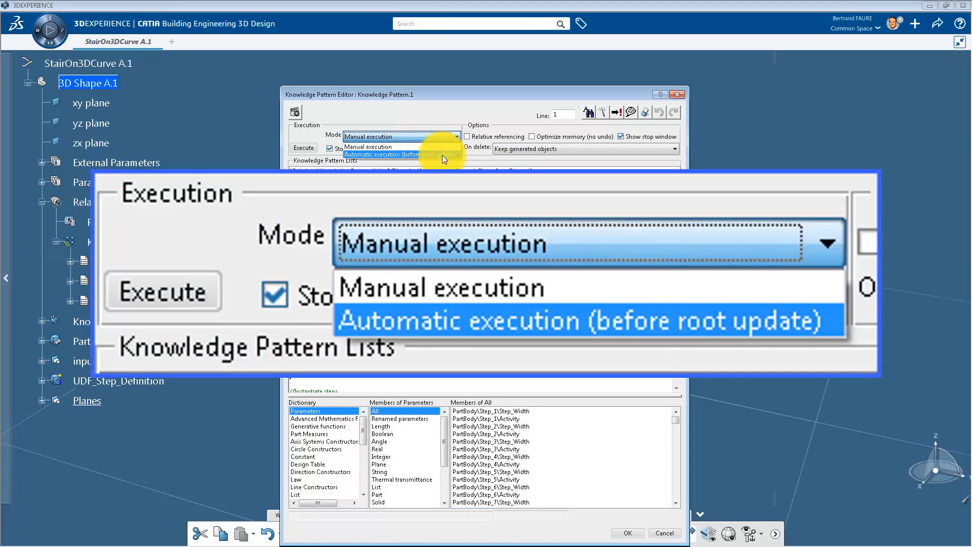